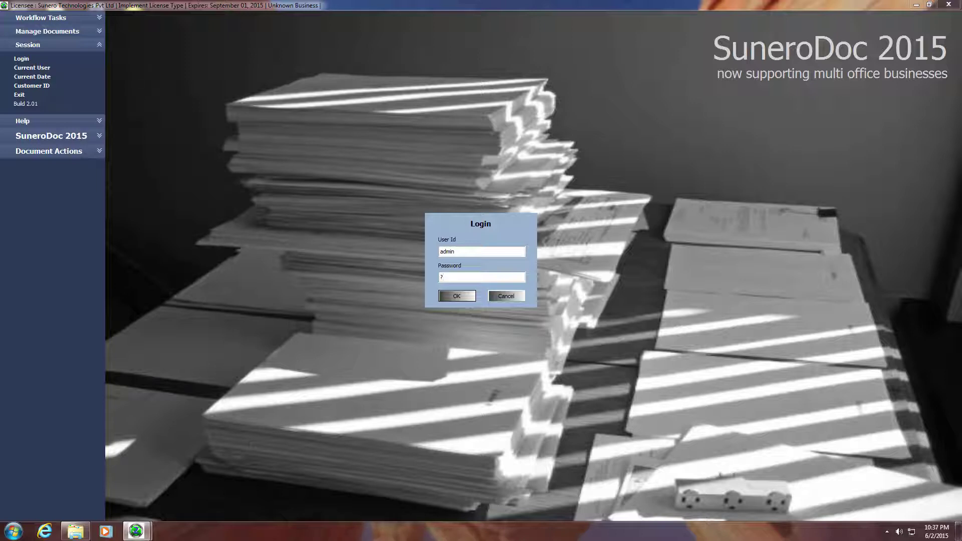
Step: Log in to the document system with the account password
text(????????)
key(Return)
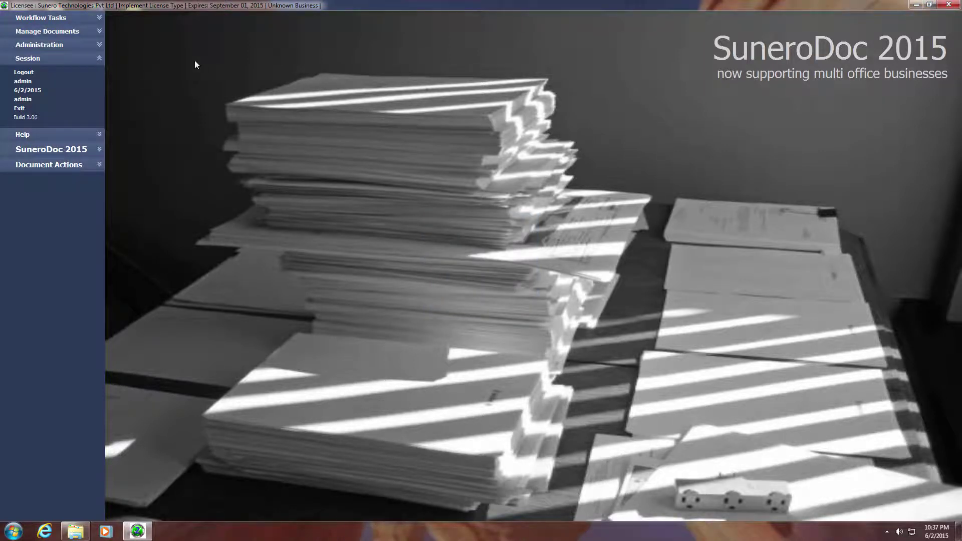
Step: Open the record search for managing documents and dismiss the business selection notice
click(99, 32)
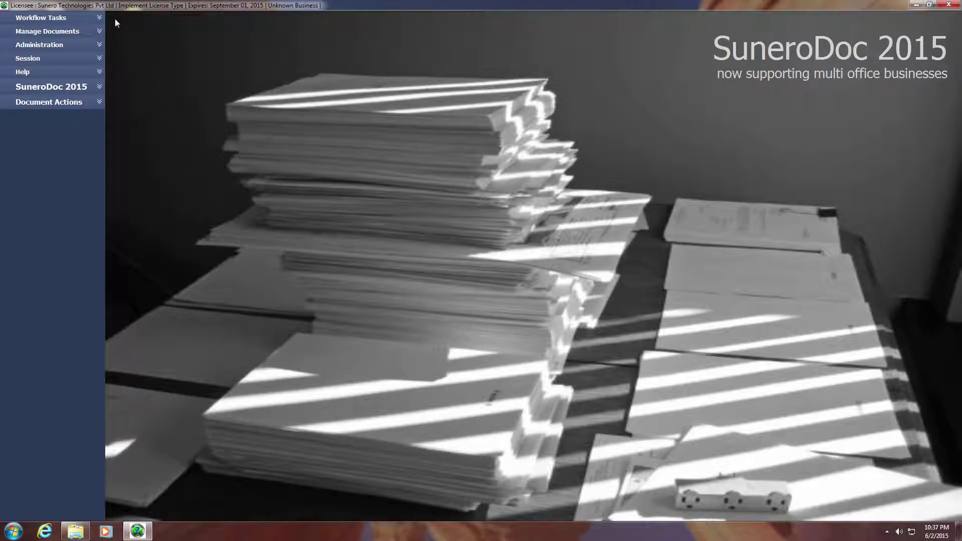
click(99, 31)
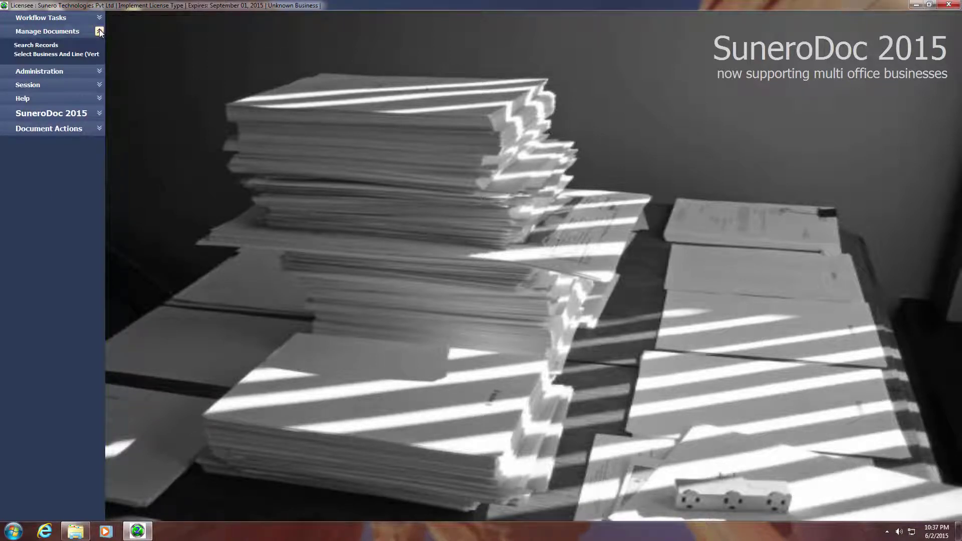
click(36, 45)
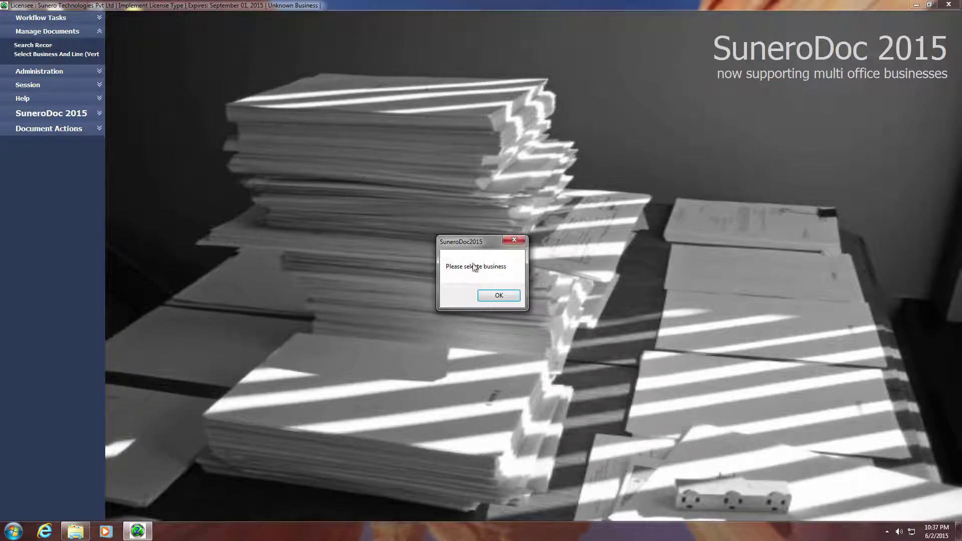
click(491, 298)
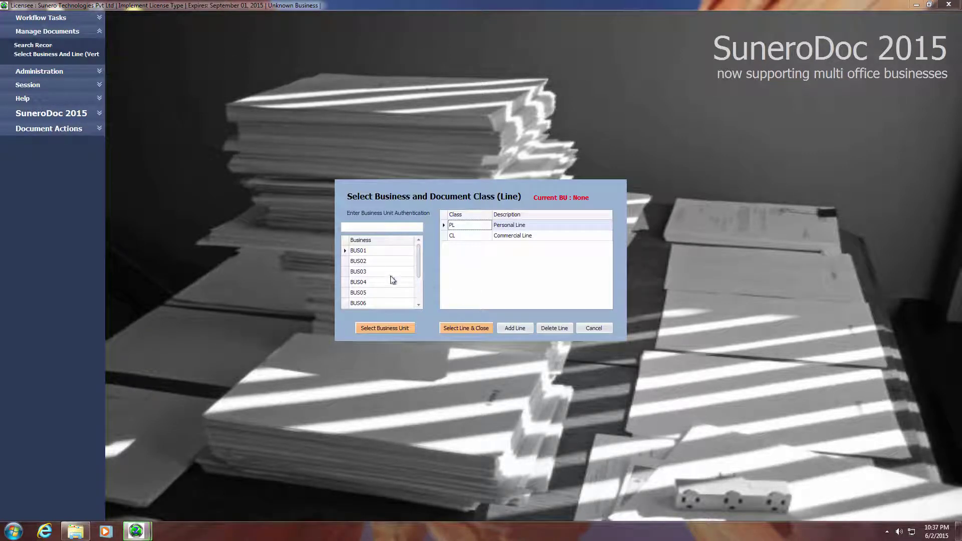
Step: Select business unit BUS02, enter its authentication password and make it the current business unit
click(376, 261)
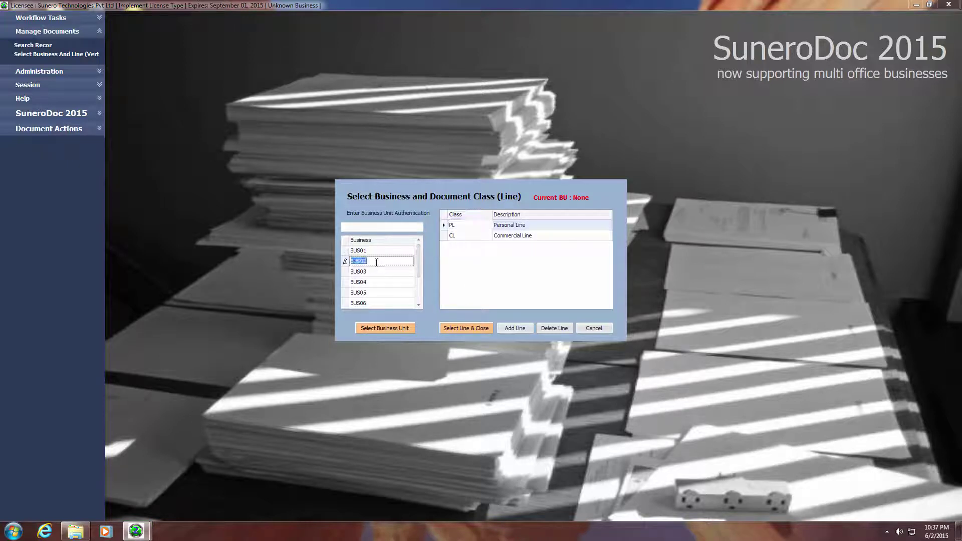
click(370, 227)
text(?????????)
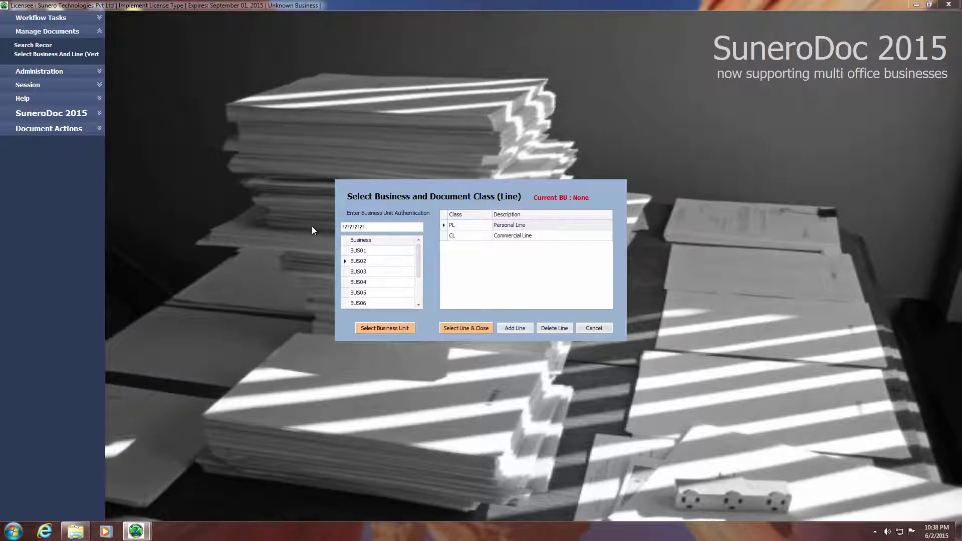
click(374, 329)
click(456, 295)
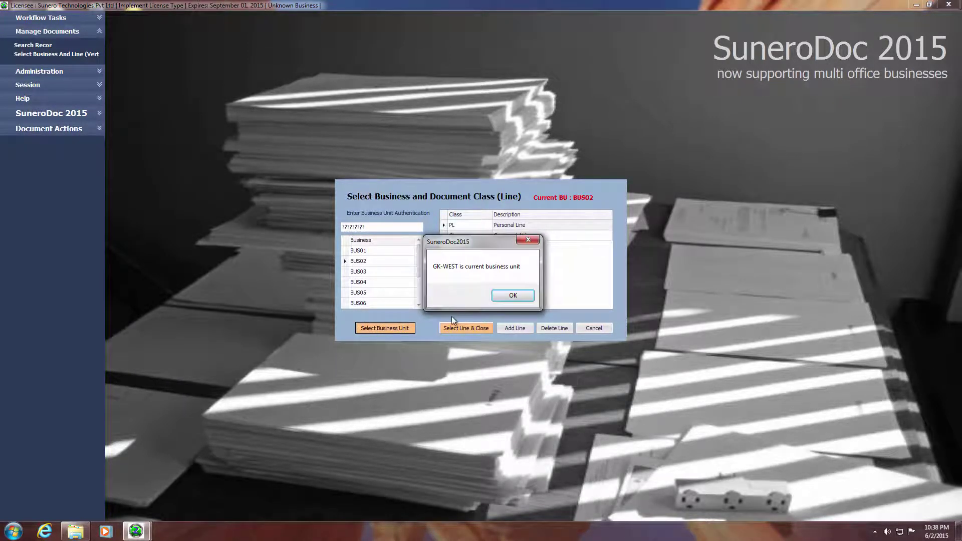
click(497, 298)
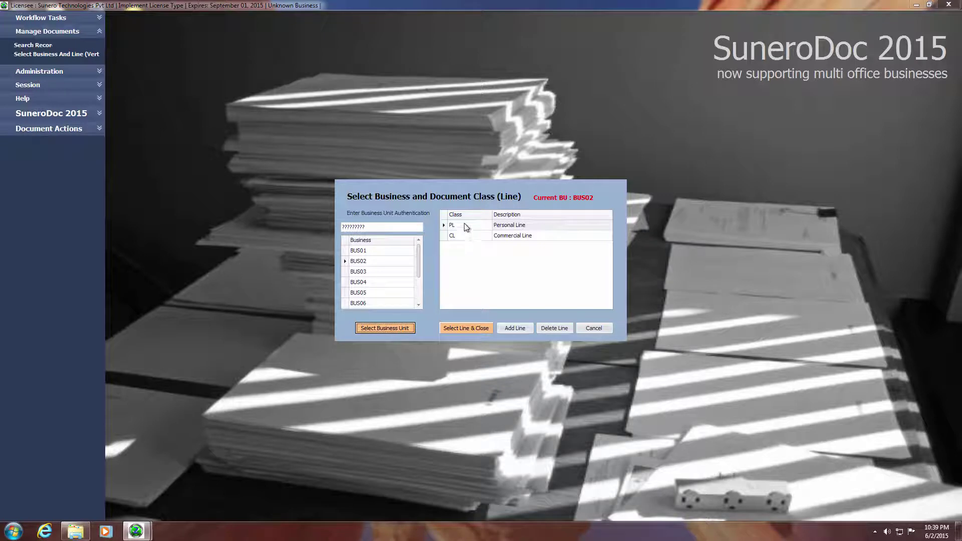
Step: Choose the PL (Personal Line) document class for the business unit and close the selection
click(467, 236)
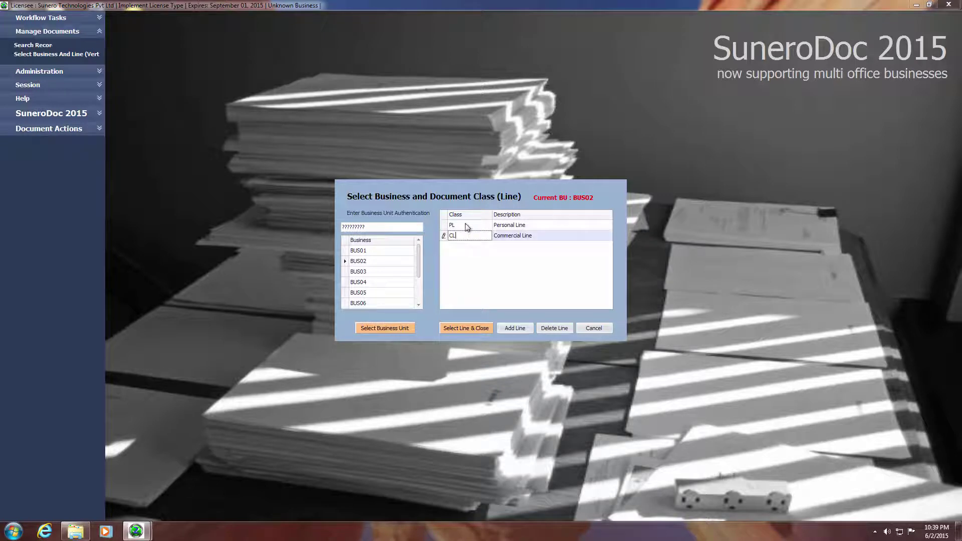
click(466, 225)
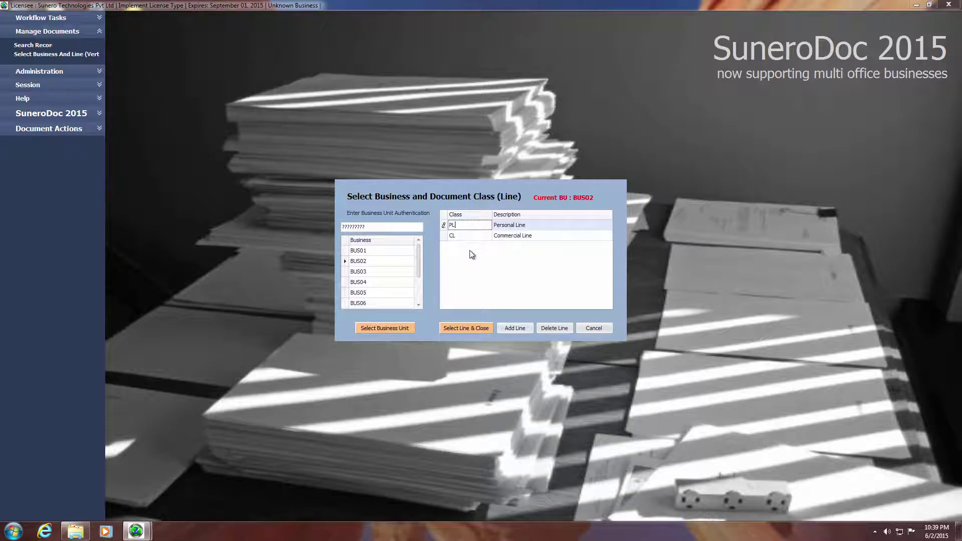
click(461, 238)
click(459, 226)
click(469, 328)
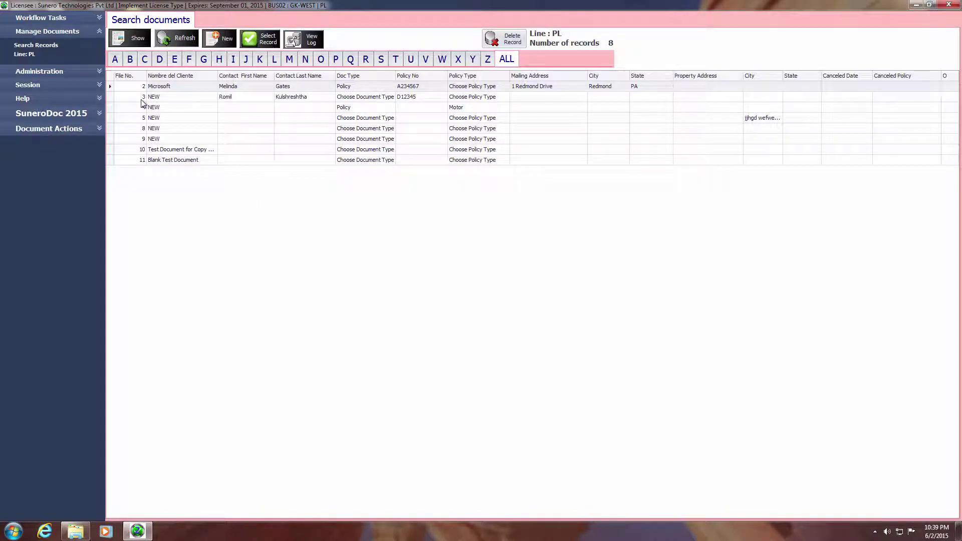
Step: Open the Microsoft record, file no. 2, and the record with file no. 3 from the document search list
double_click(187, 86)
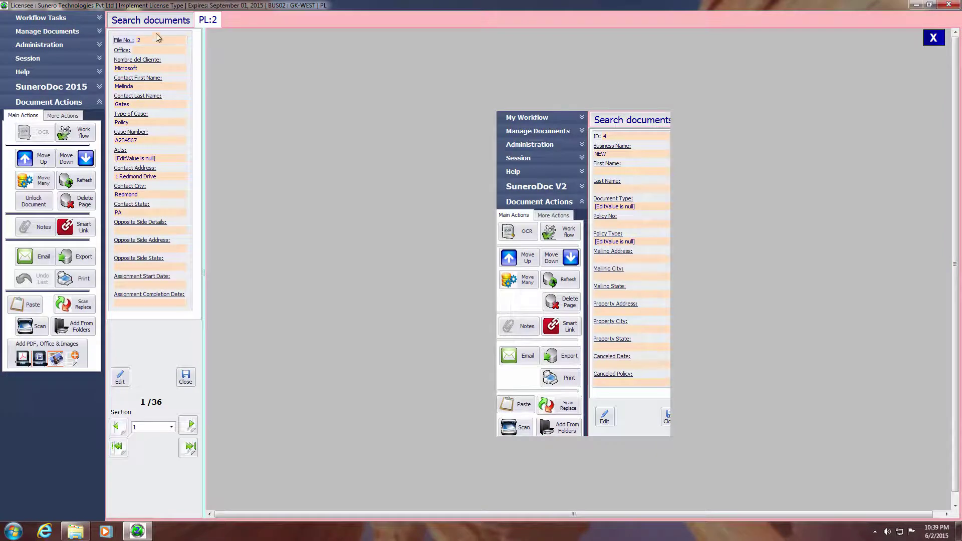
click(160, 20)
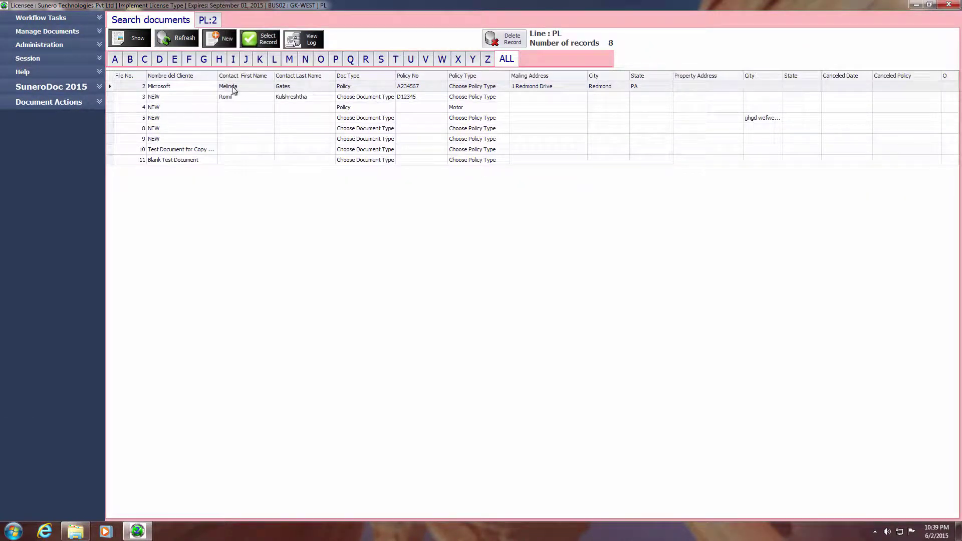
click(209, 21)
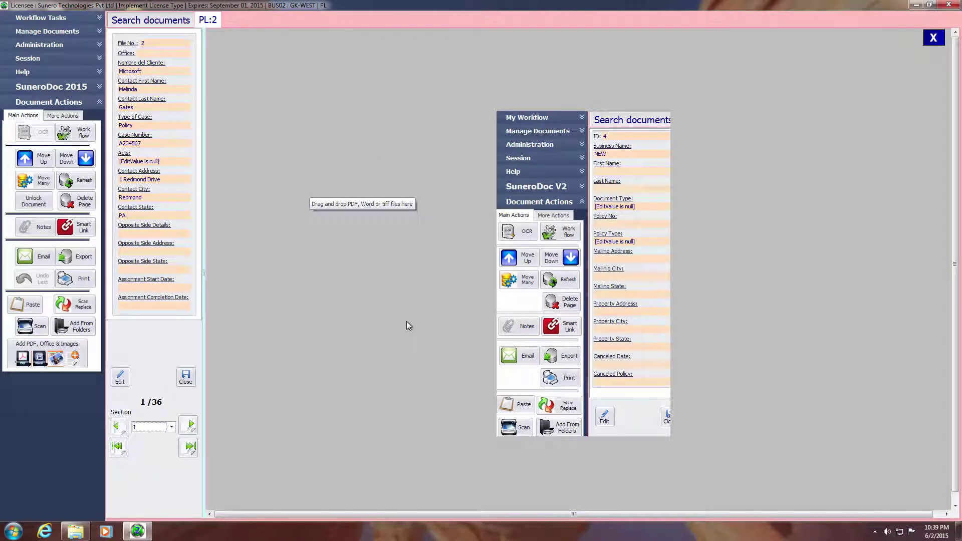
click(152, 23)
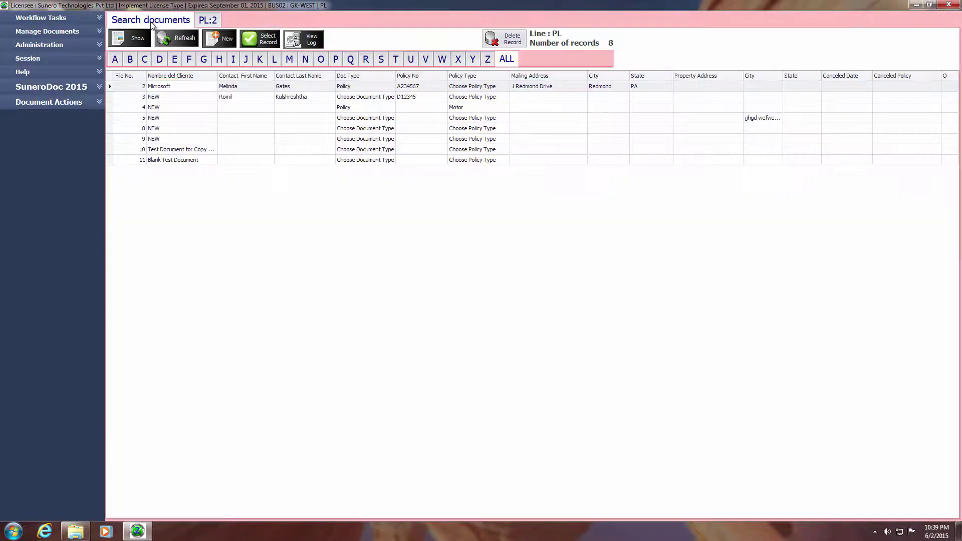
double_click(193, 98)
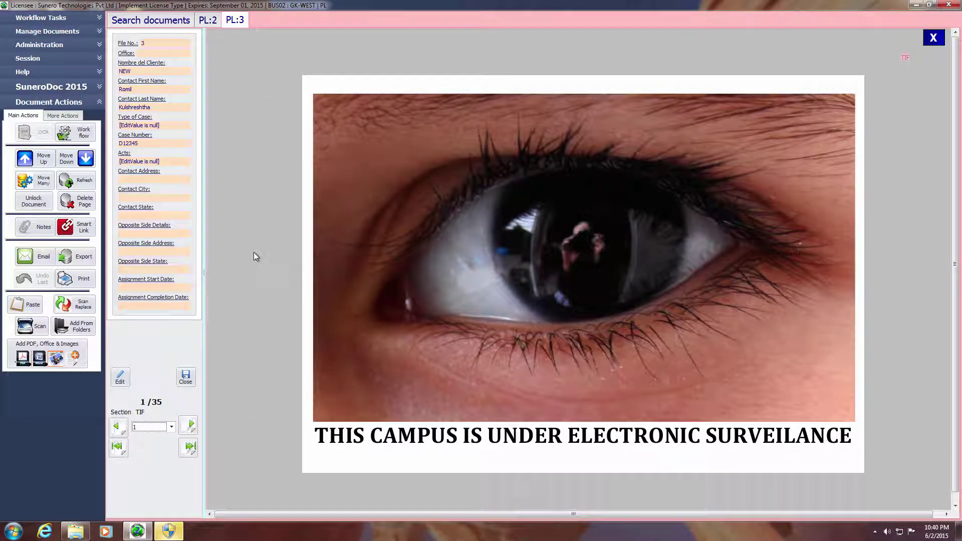
Step: Examine the pages of file no. 2 by stepping forward and back and jumping to its first and last pages
click(207, 22)
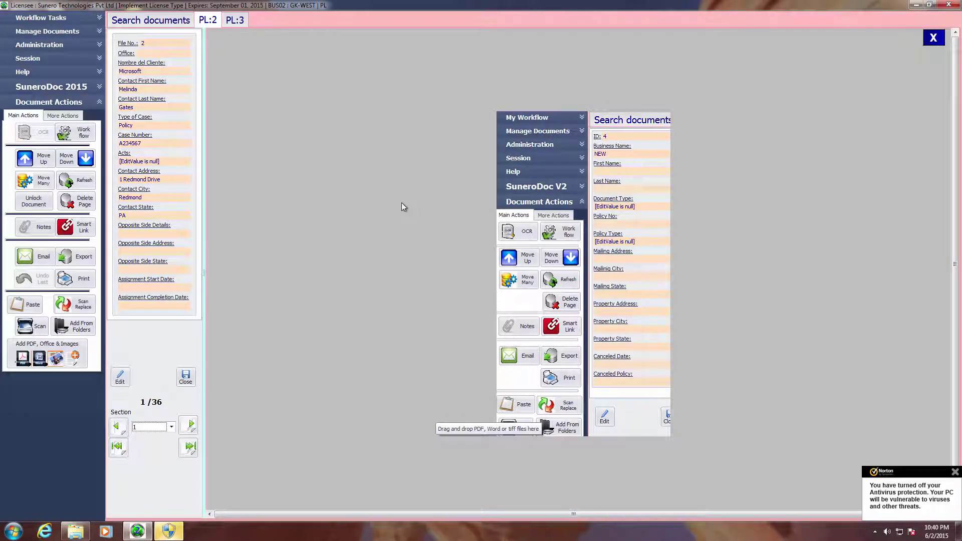
click(190, 426)
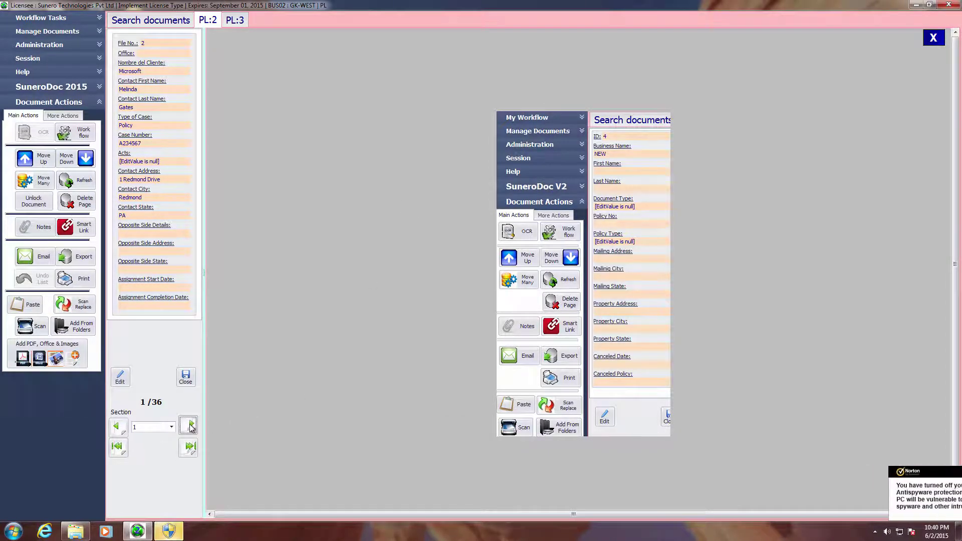
click(191, 425)
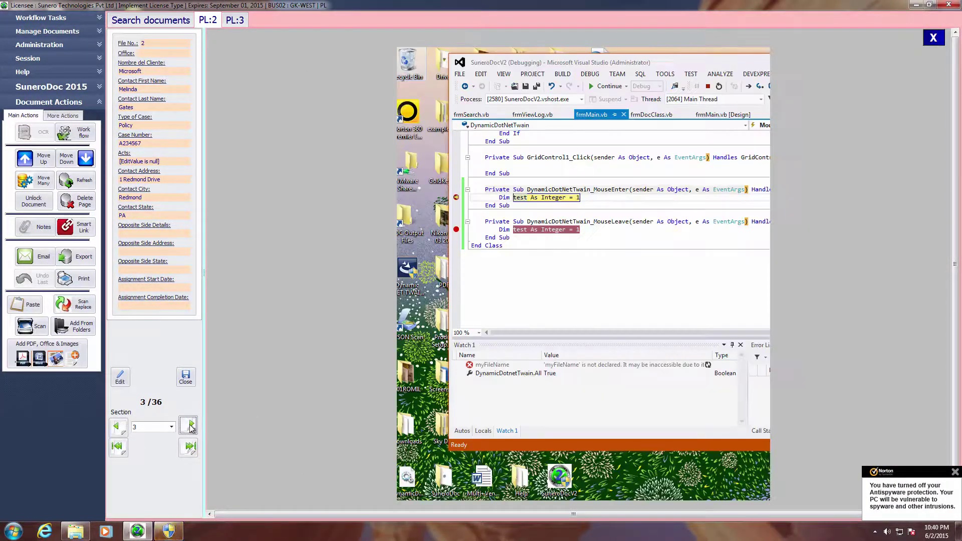
click(117, 426)
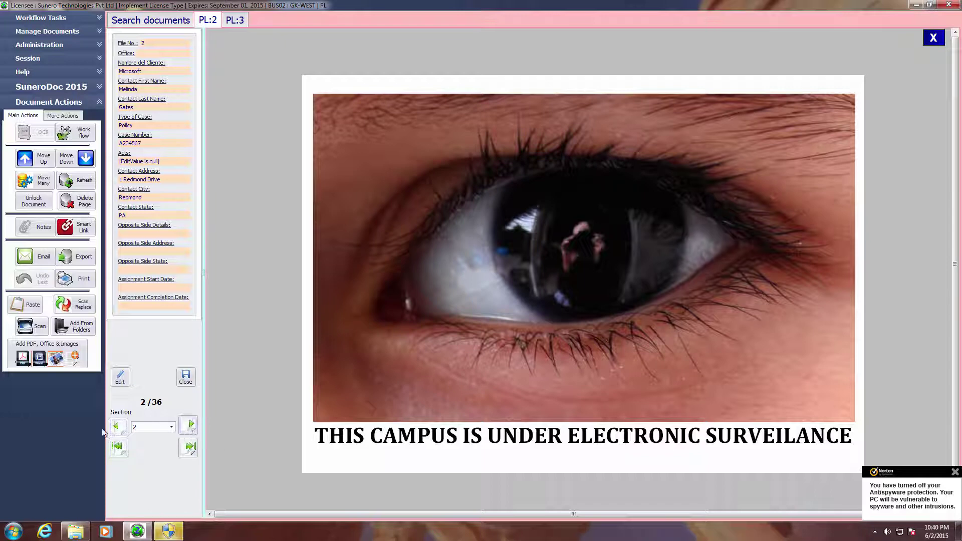
click(117, 427)
click(190, 425)
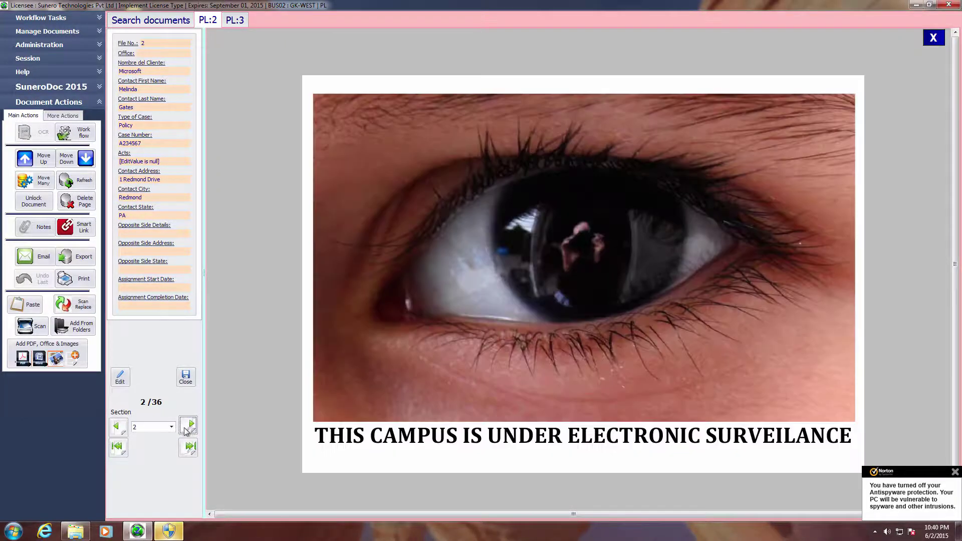
click(117, 447)
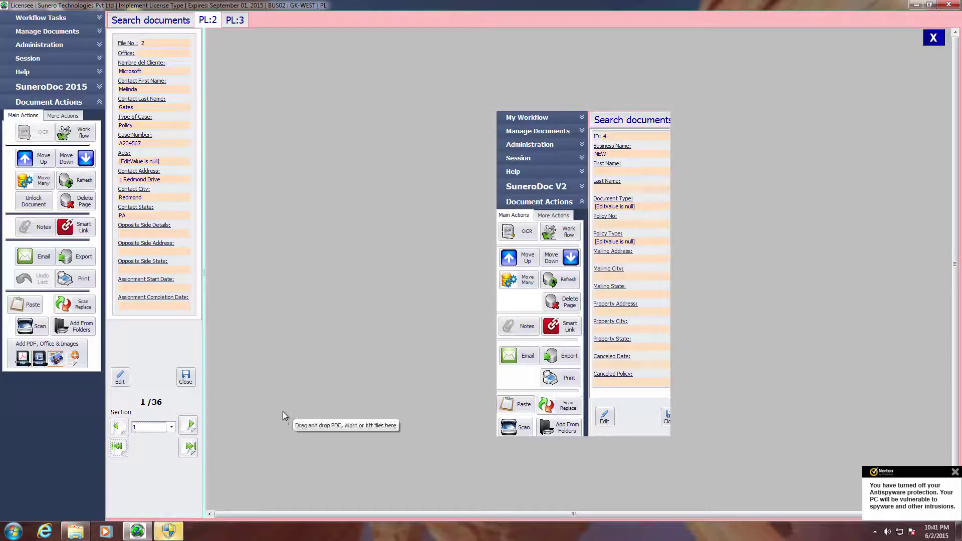
click(189, 446)
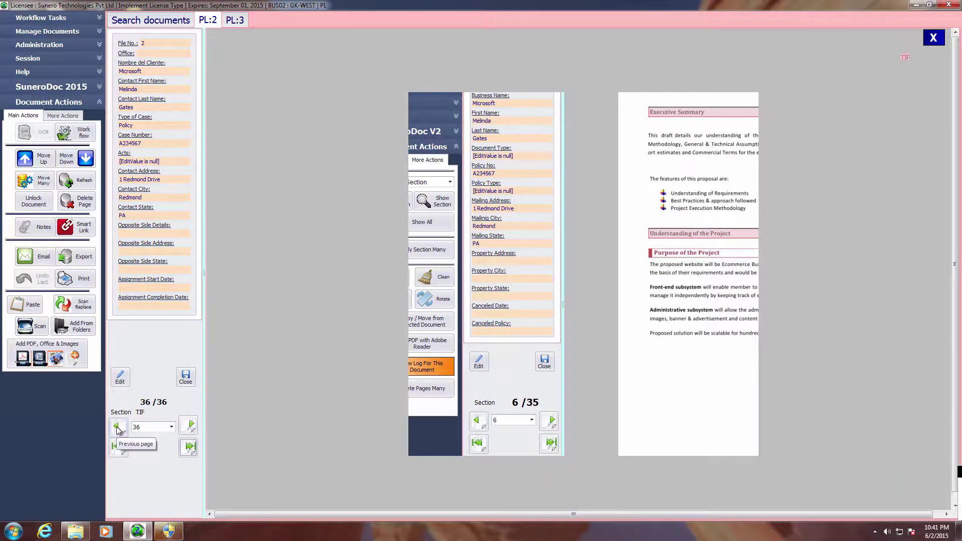
click(118, 427)
click(190, 425)
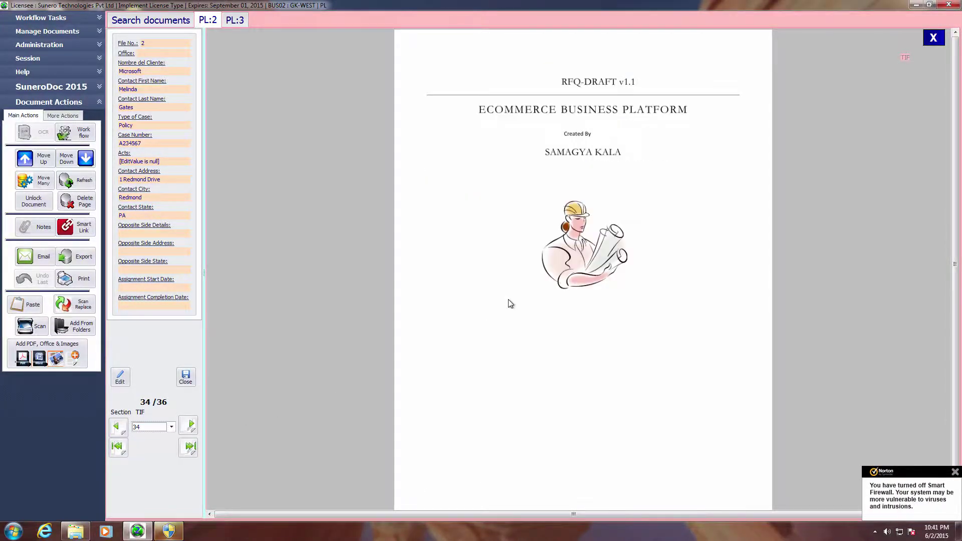
Step: Browse file no. 2 backwards from its closing pages to the first page
scroll(508, 303, up, 7)
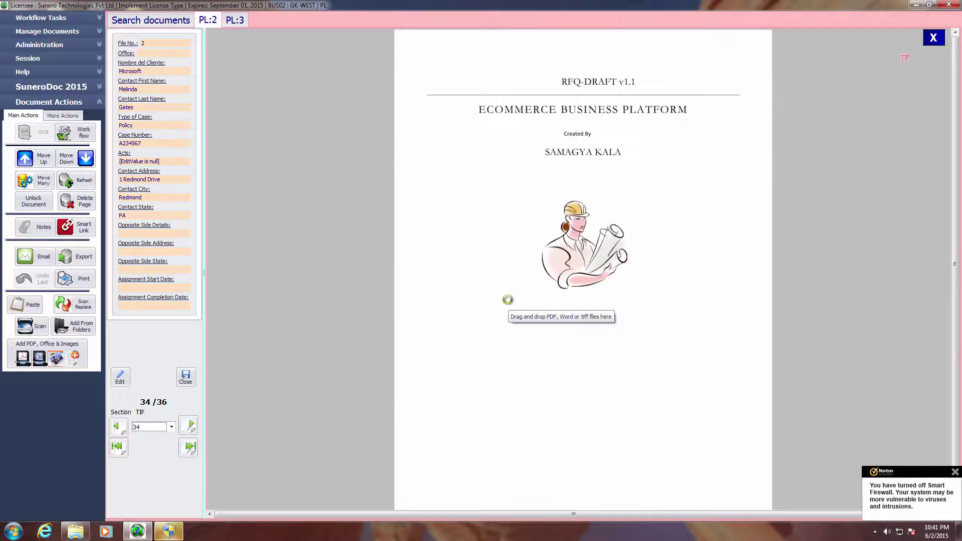
scroll(507, 300, up, 1)
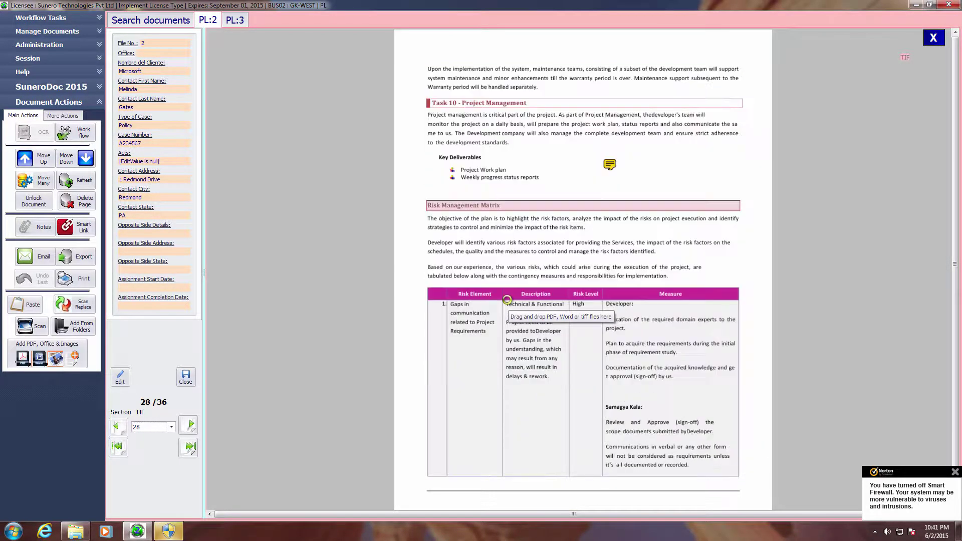
scroll(505, 302, up, 1)
scroll(504, 305, down, 1)
scroll(504, 304, up, 10)
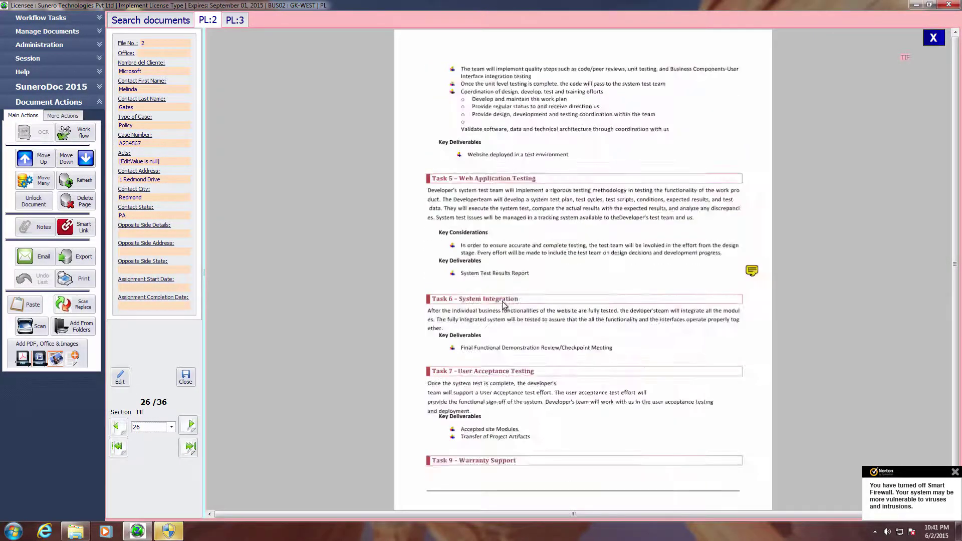
scroll(499, 301, up, 1)
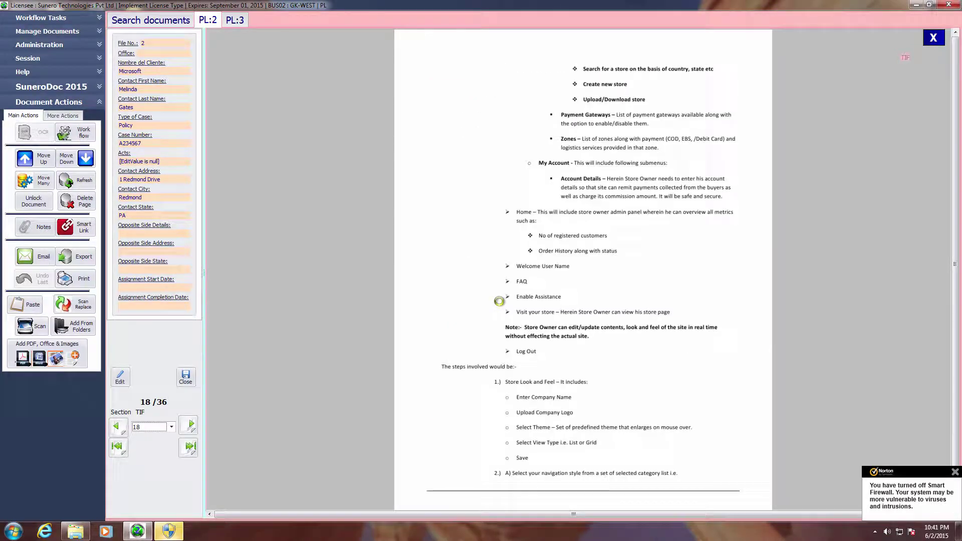
scroll(495, 303, up, 1)
scroll(494, 305, up, 5)
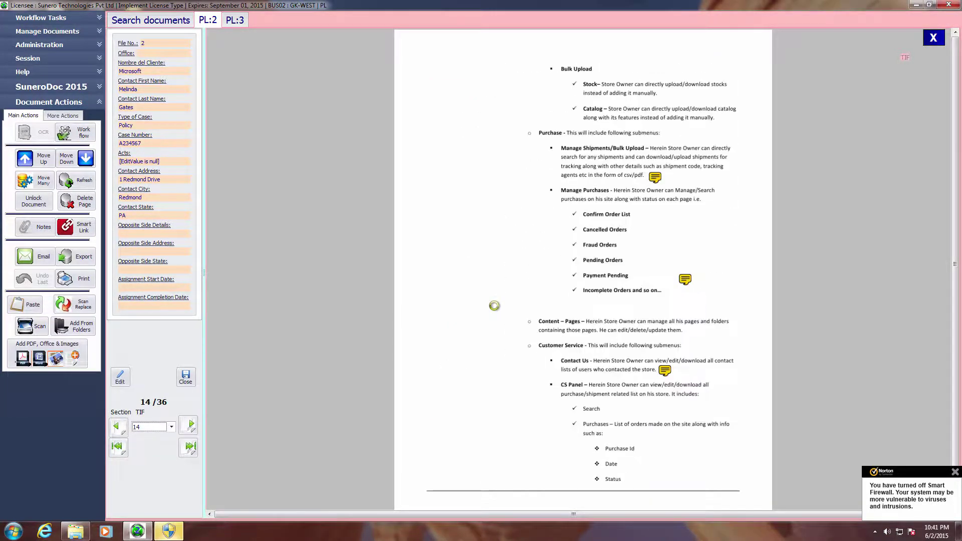
scroll(493, 309, up, 5)
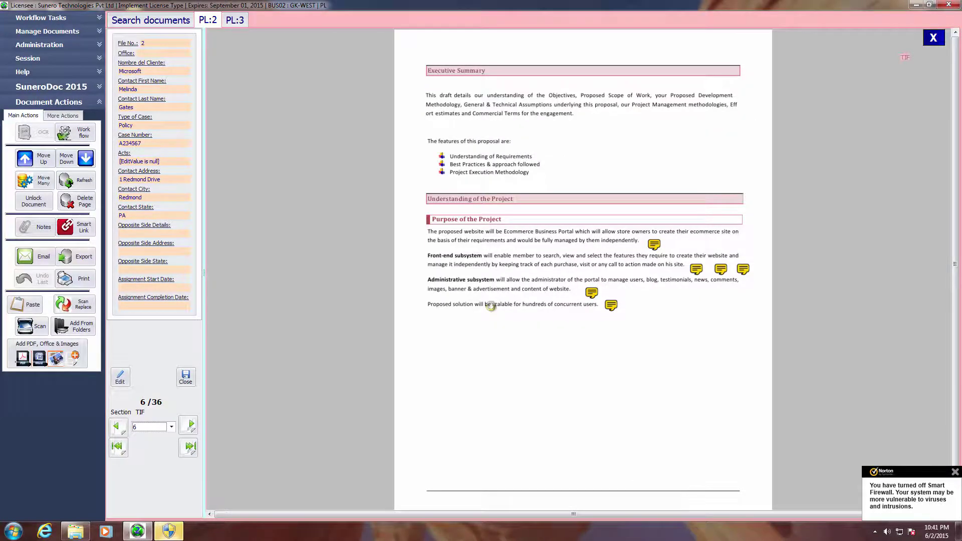
scroll(493, 310, up, 4)
scroll(491, 308, up, 1)
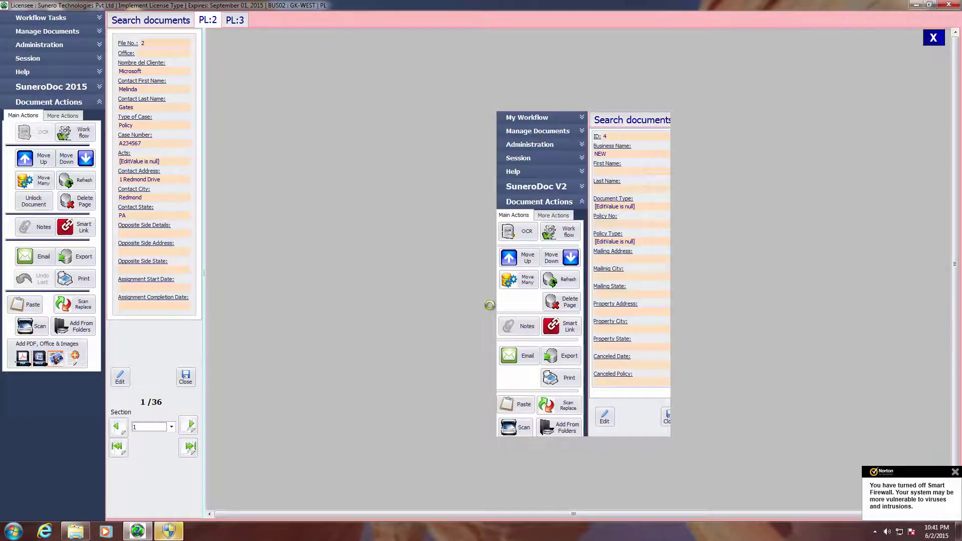
Step: Switch to the file no. 3 document and browse forward through its pages
click(238, 21)
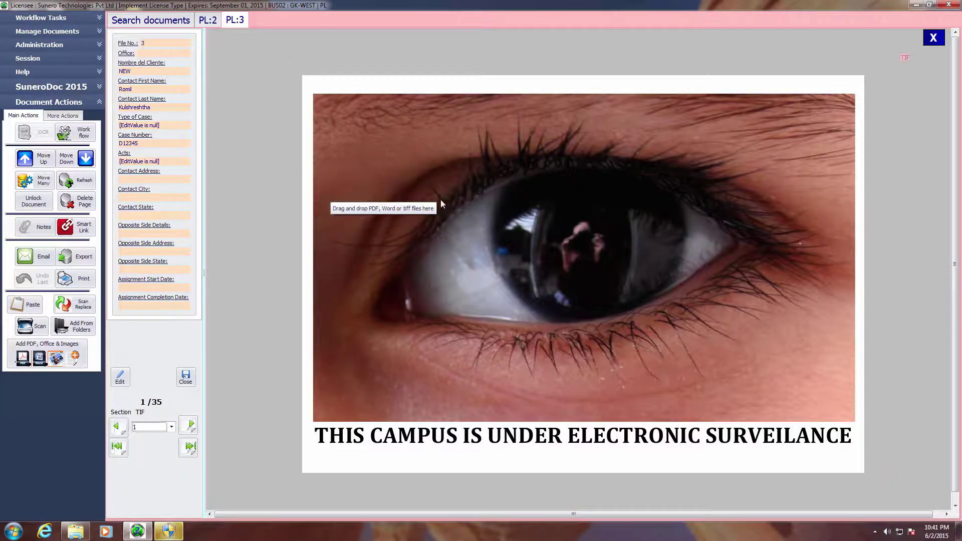
scroll(452, 210, down, 8)
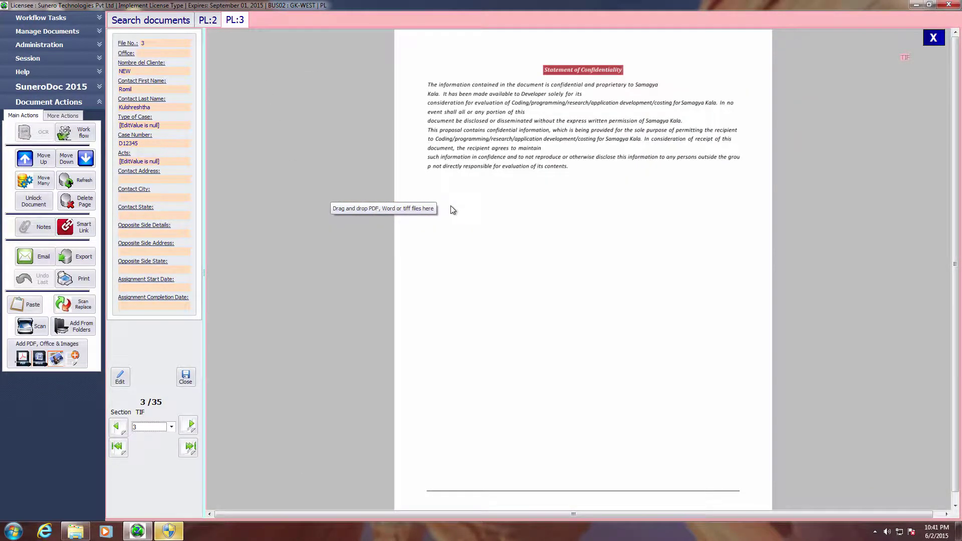
scroll(451, 209, down, 4)
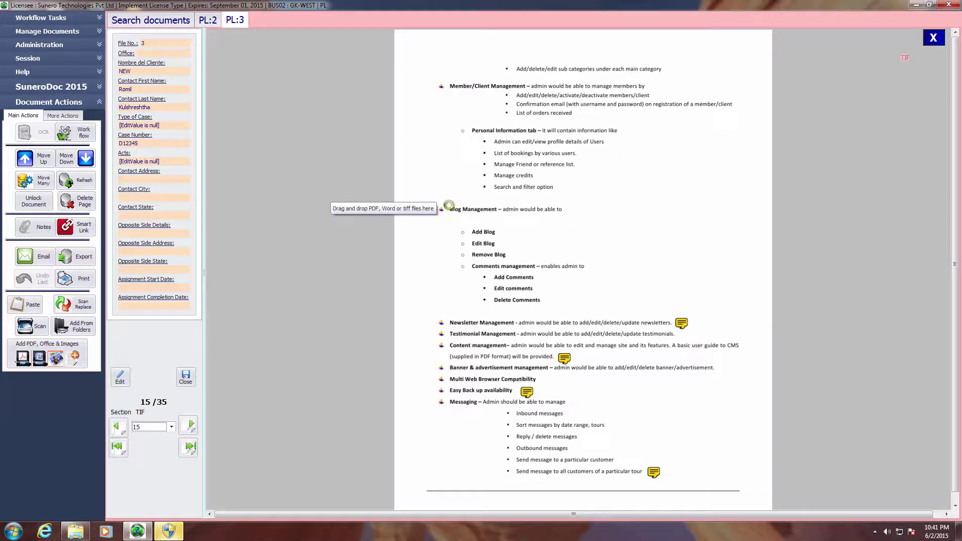
Step: Browse further forward in file no. 3, then switch between the two open documents and return to the document search list
scroll(448, 205, down, 5)
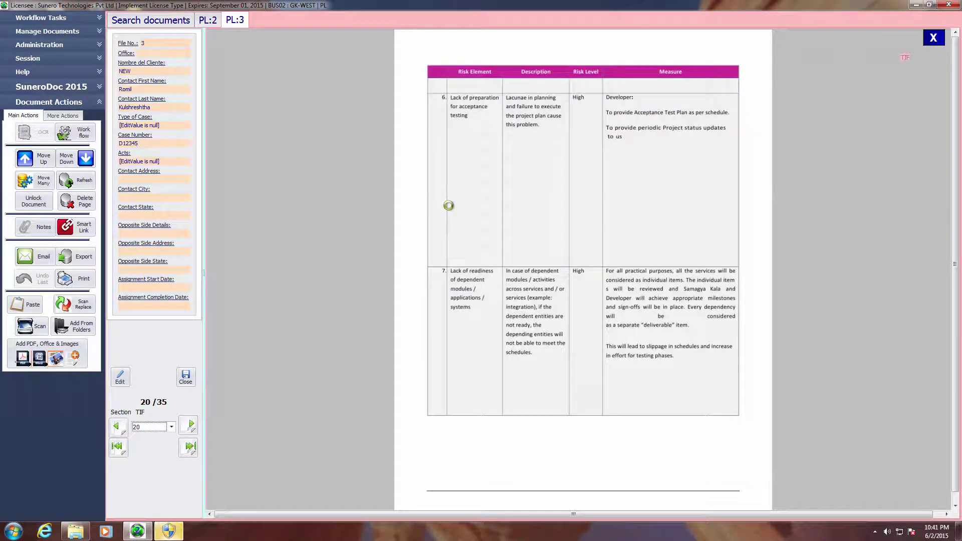
scroll(448, 206, down, 4)
click(205, 21)
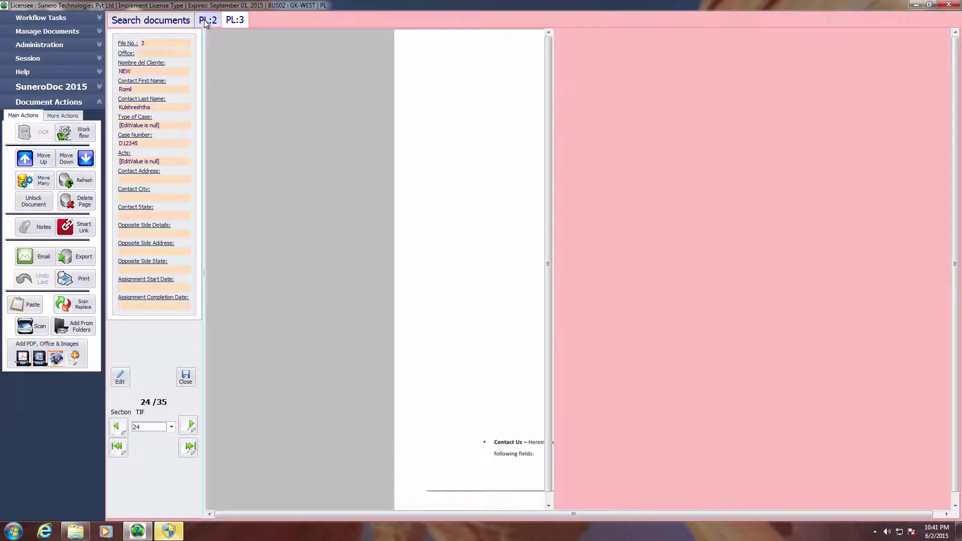
click(231, 20)
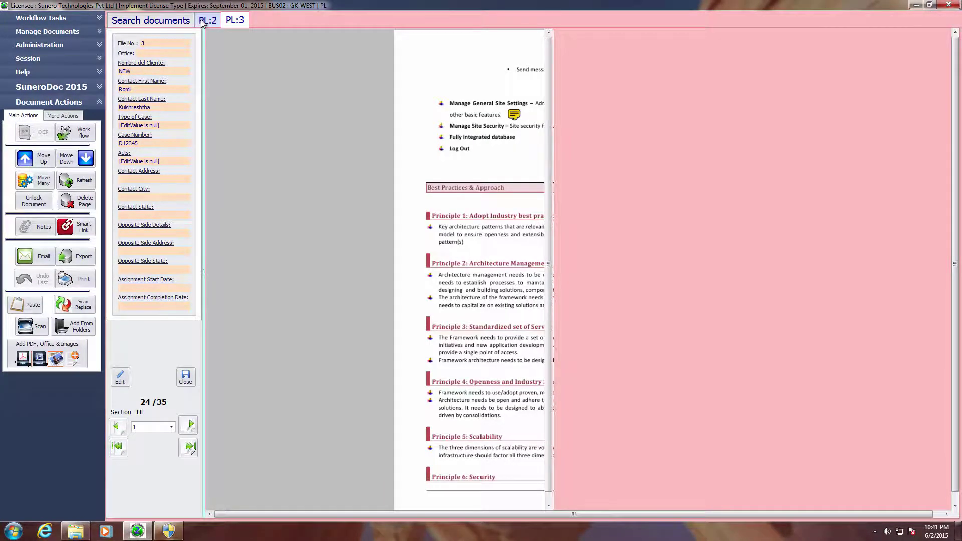
click(203, 23)
click(232, 23)
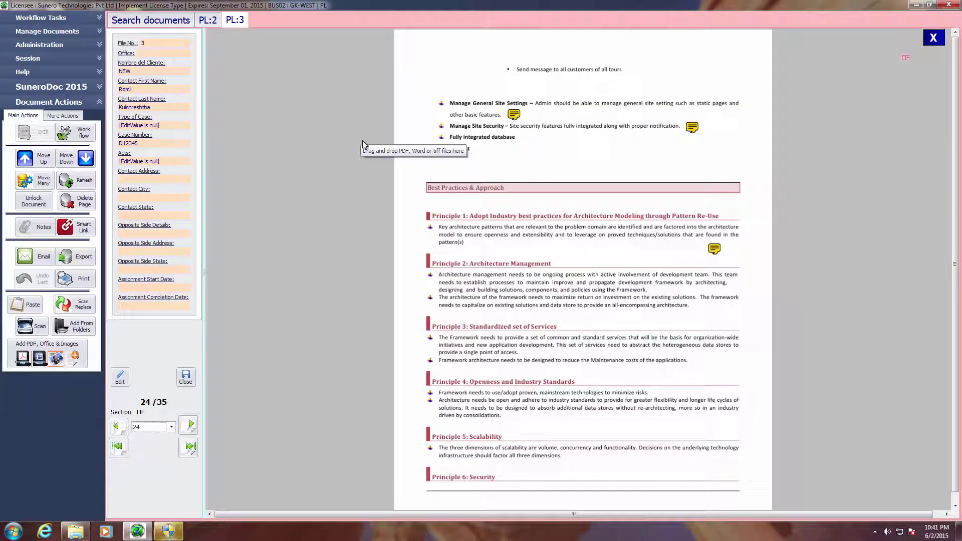
click(166, 24)
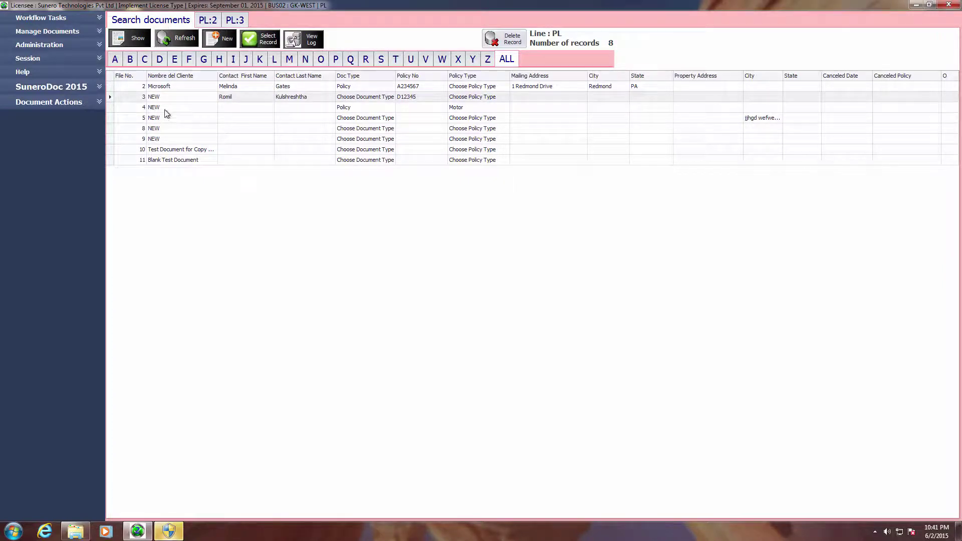
Step: Close the open documents for file no. 2 and file no. 3
click(211, 21)
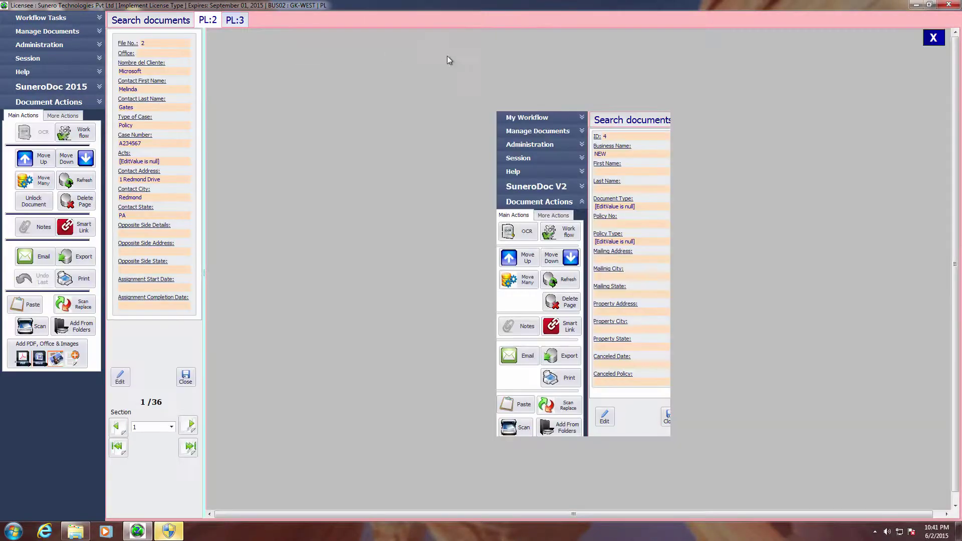
click(940, 43)
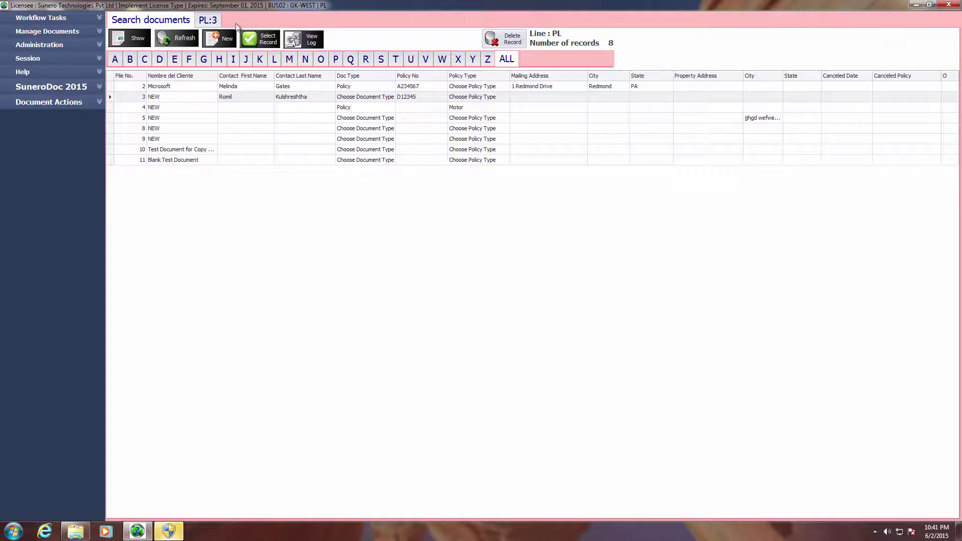
click(208, 21)
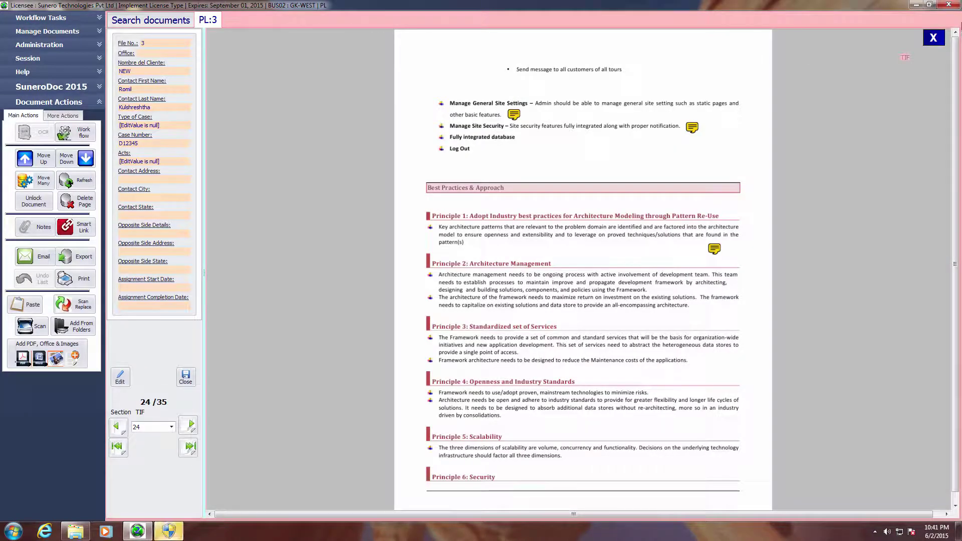
click(925, 39)
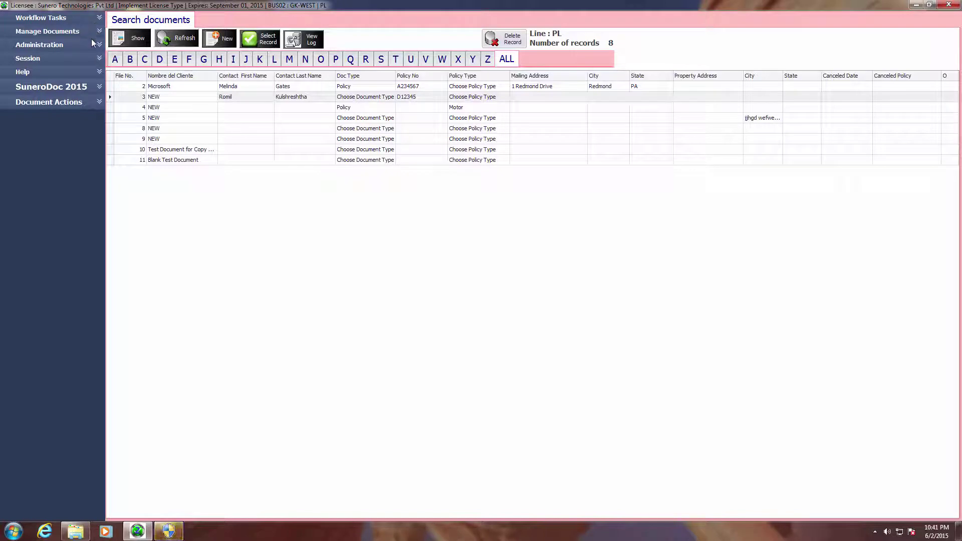
Step: Open workflow management from the administration functions and show the stages of the New PL Policy workflow
click(99, 46)
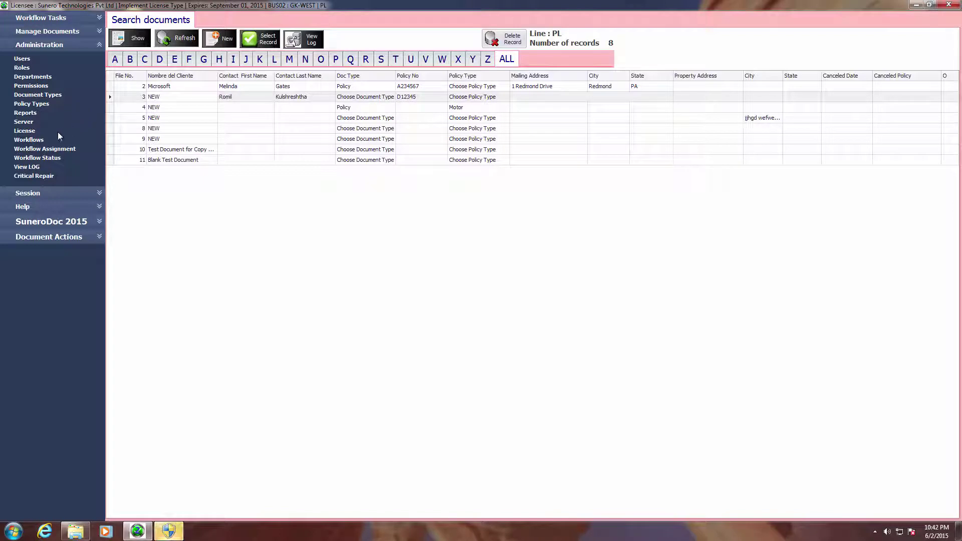
click(29, 140)
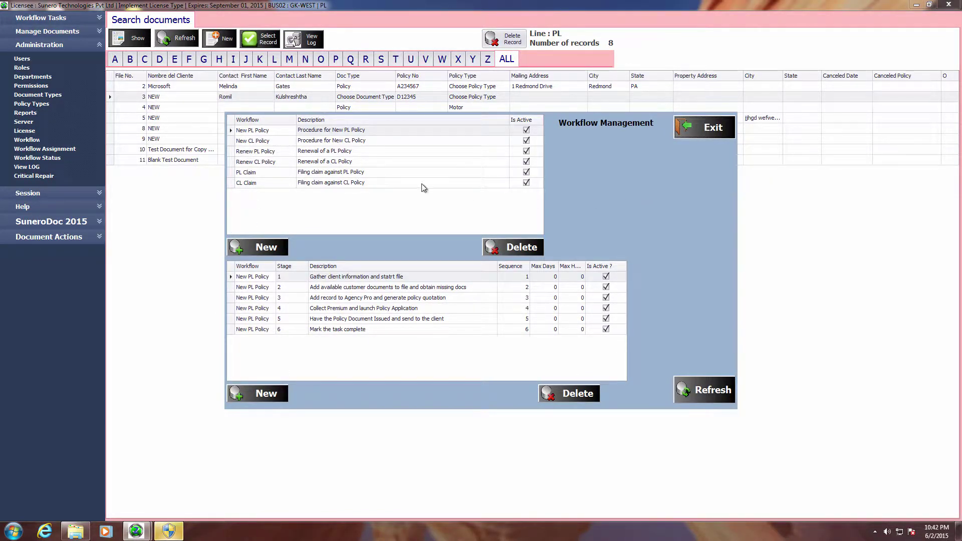
click(263, 131)
double_click(263, 131)
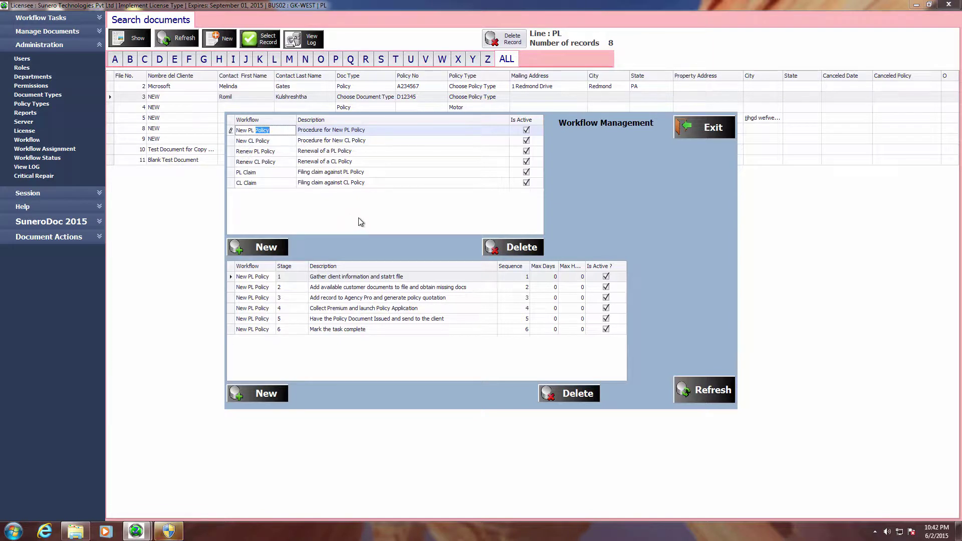
Step: Examine the stages of each workflow from New CL Policy to CL Claim, comparing them with the New PL Policy workflow
click(264, 142)
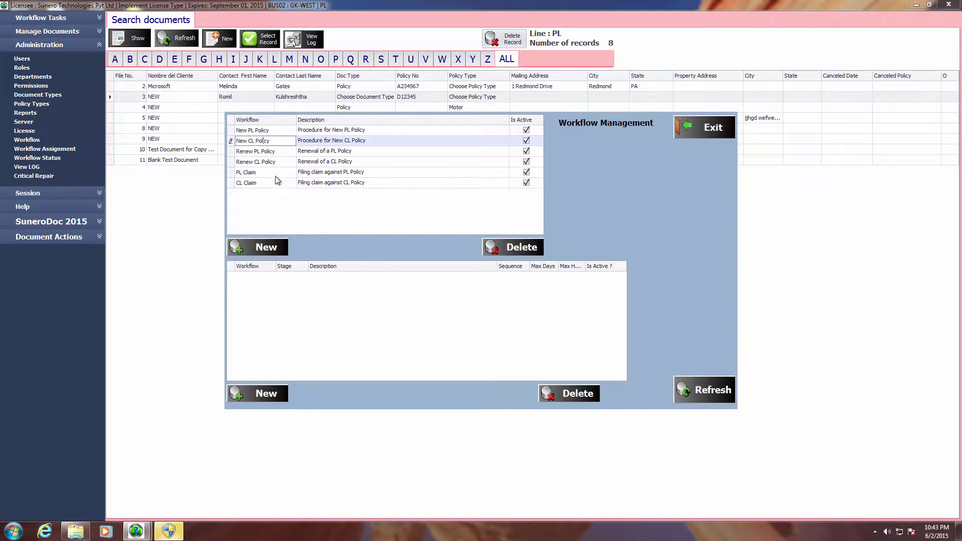
click(272, 152)
click(270, 163)
click(254, 173)
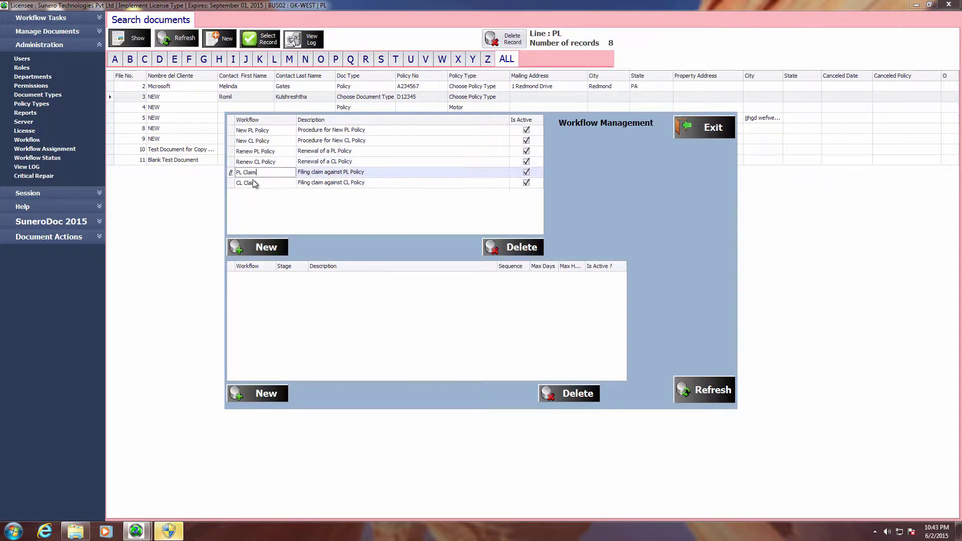
click(254, 183)
click(264, 132)
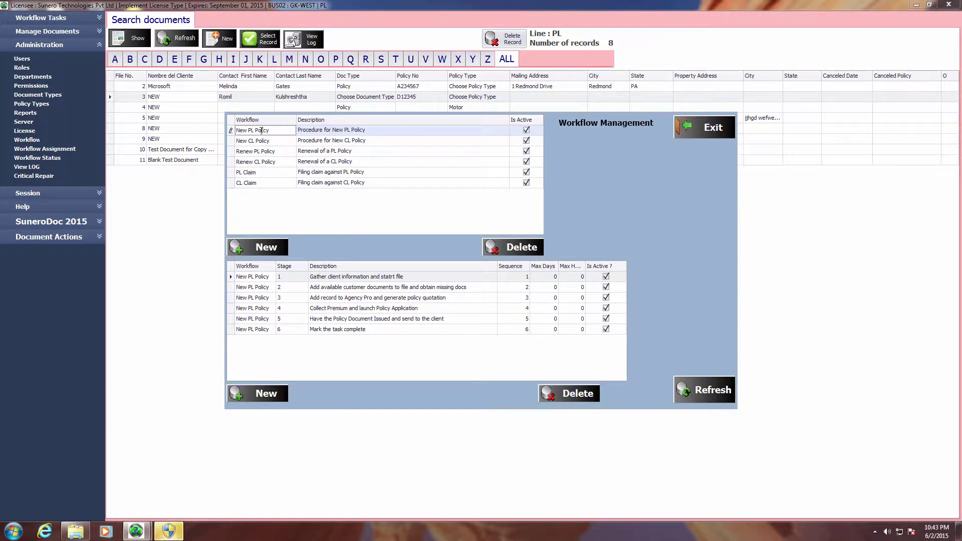
click(254, 141)
click(252, 152)
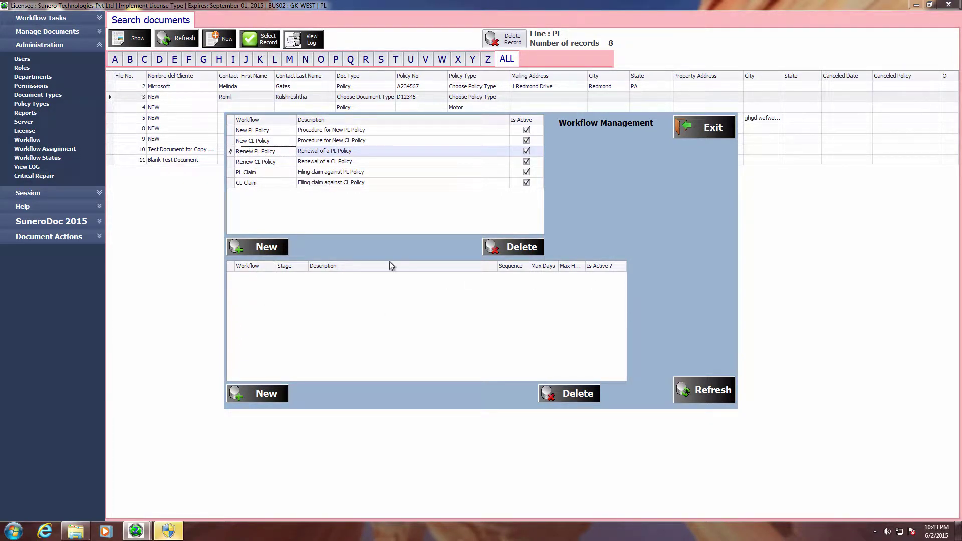
click(259, 130)
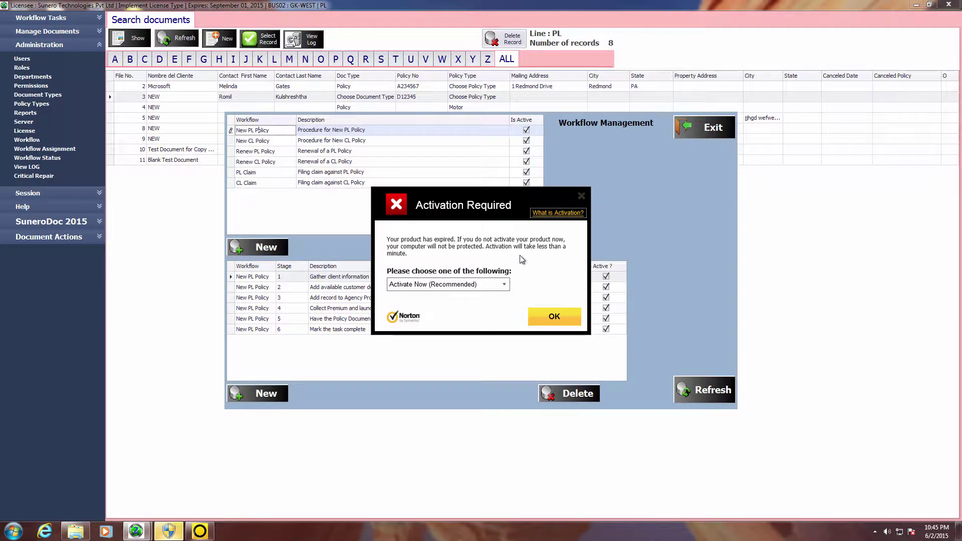
Step: Dismiss the Norton activation prompt by choosing the Quit option
click(503, 284)
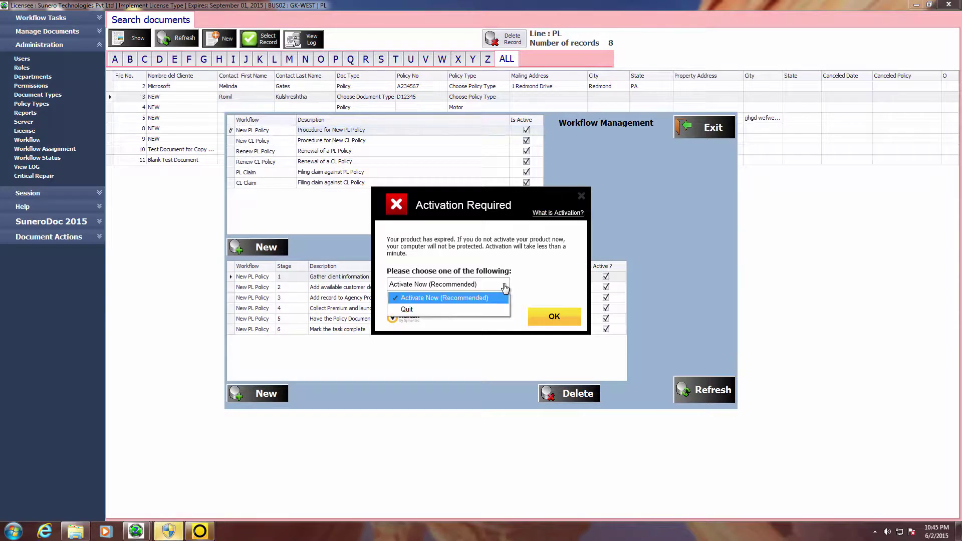
click(429, 311)
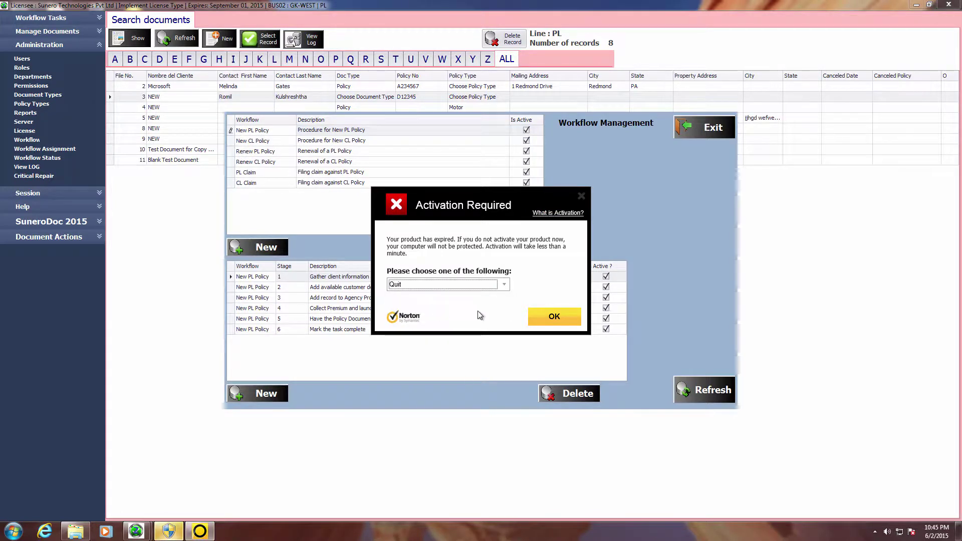
click(547, 316)
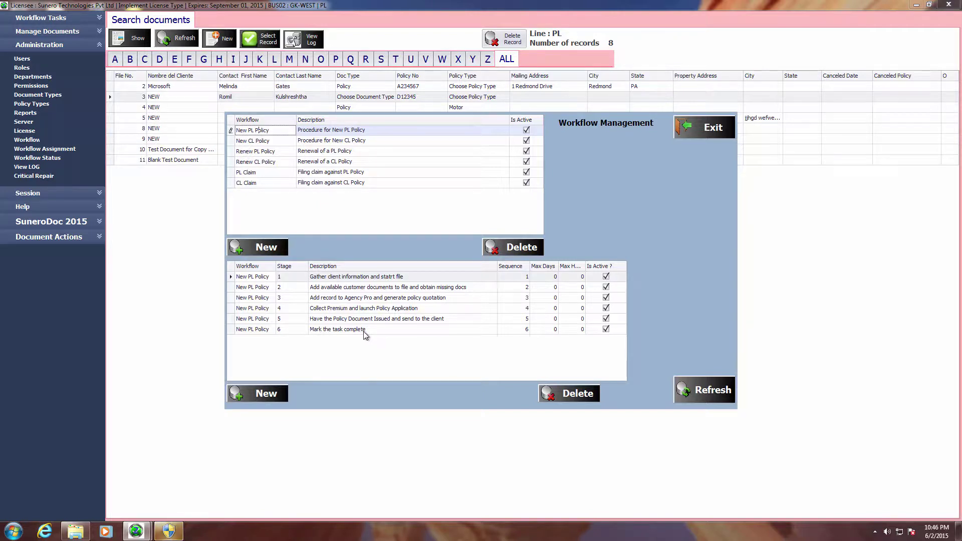
Step: Add a new stage to the New CL Policy workflow and name the stage 1
click(263, 141)
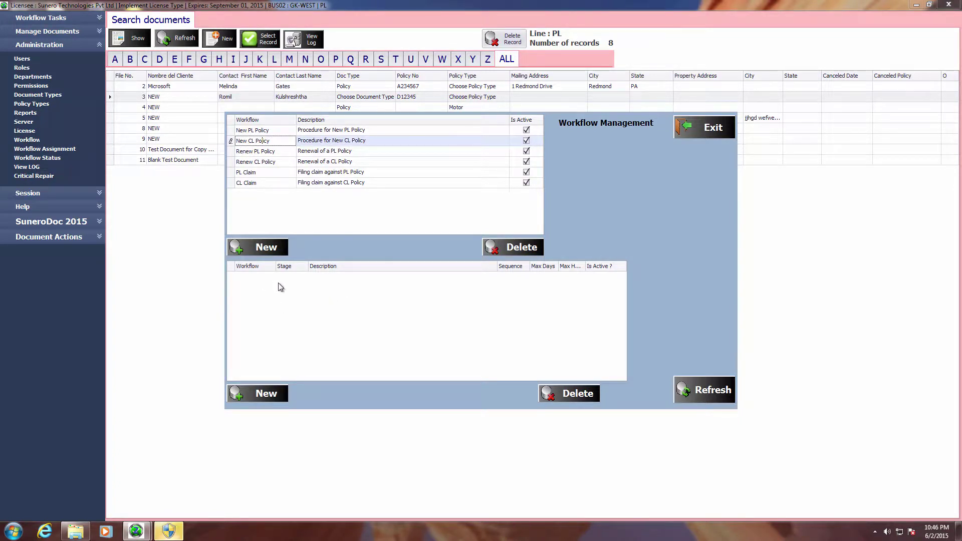
click(263, 394)
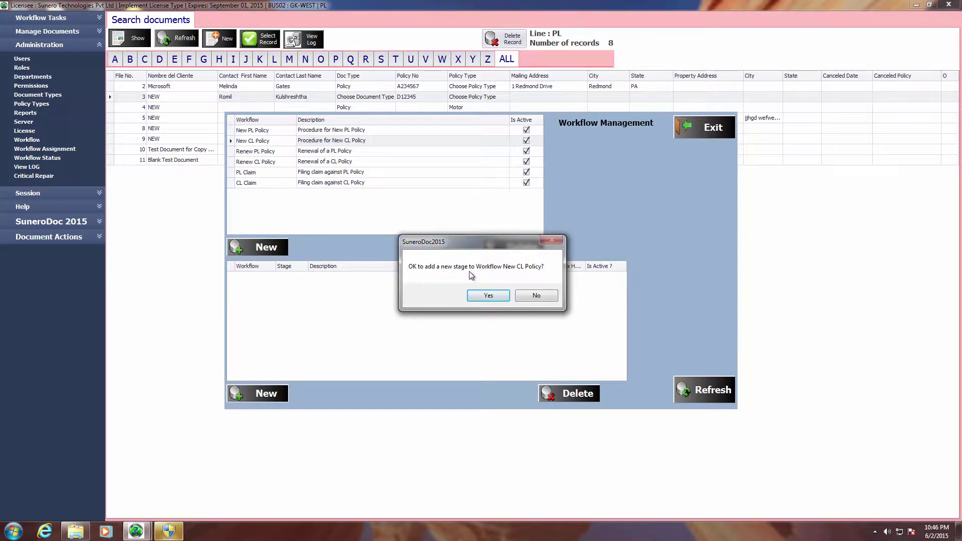
click(489, 296)
click(300, 276)
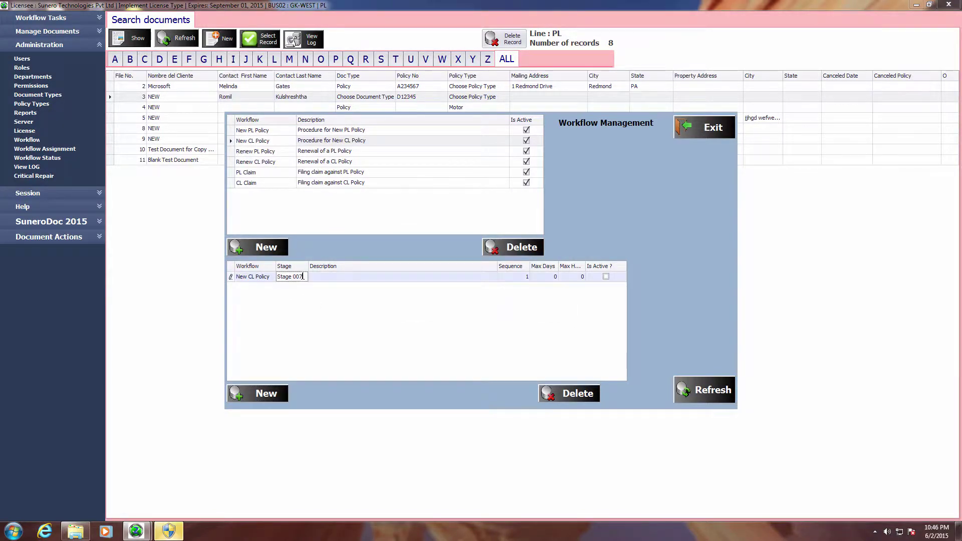
drag(302, 276, 277, 277)
text(1)
Step: Describe stage 1 as "Gather client details for a CL Record and hand over to staff"
click(316, 276)
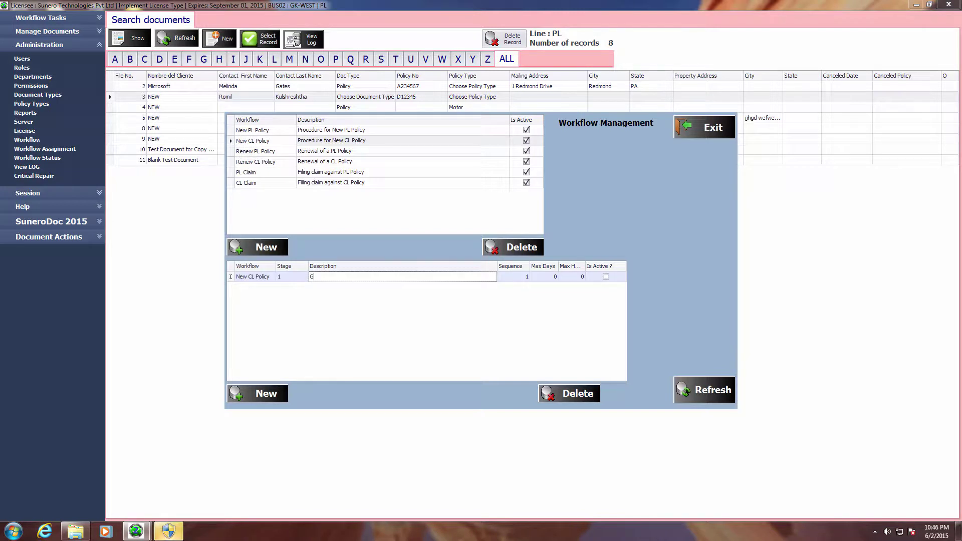
text(Gather c)
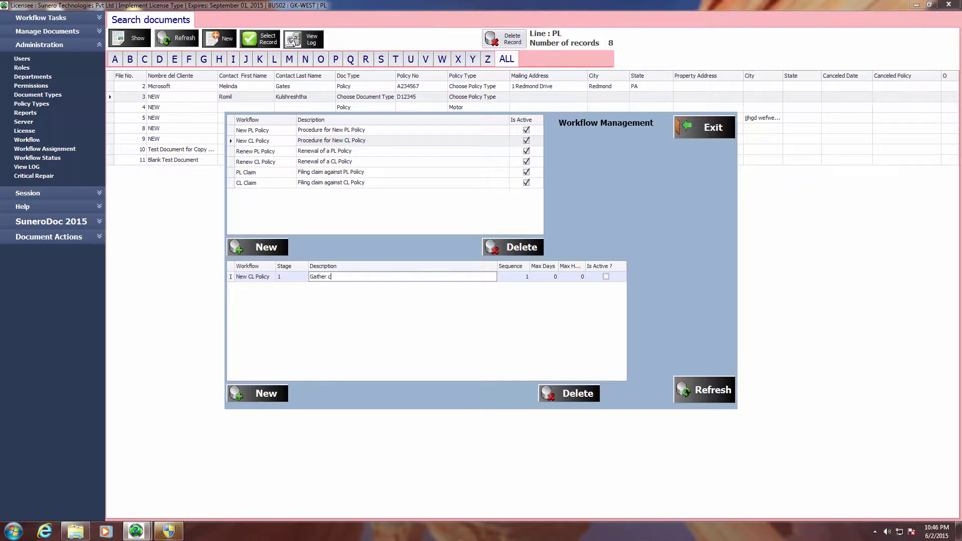
text(lient details )
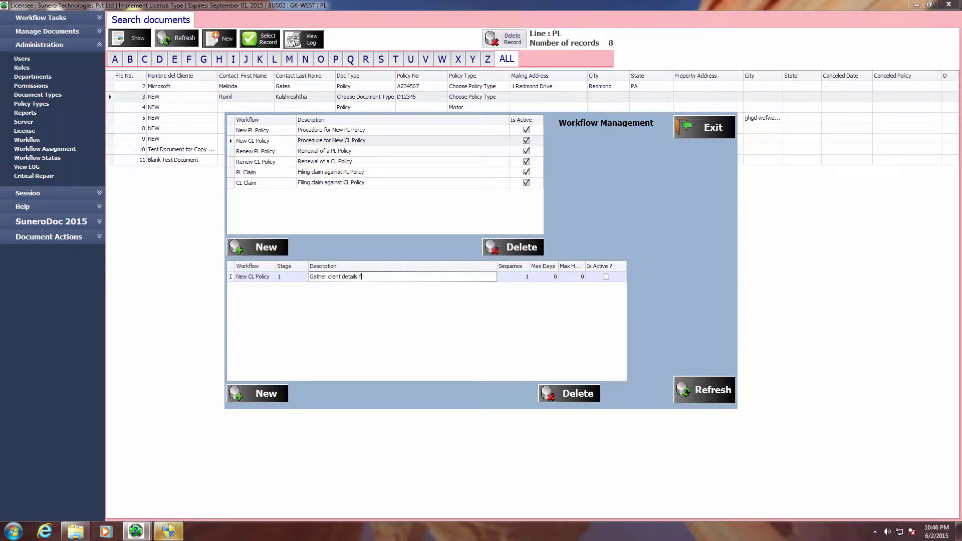
text(for a CL Record an)
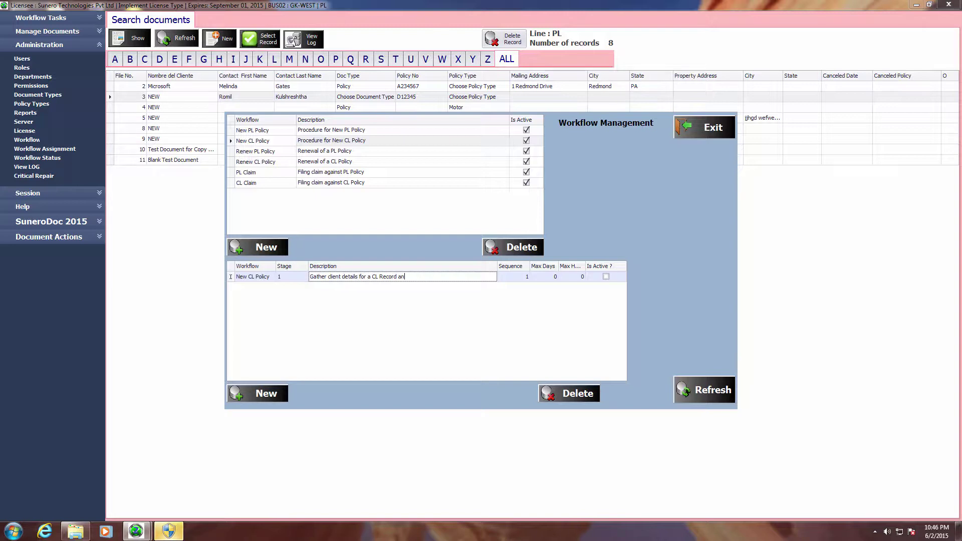
text(d hand over to)
text(staff)
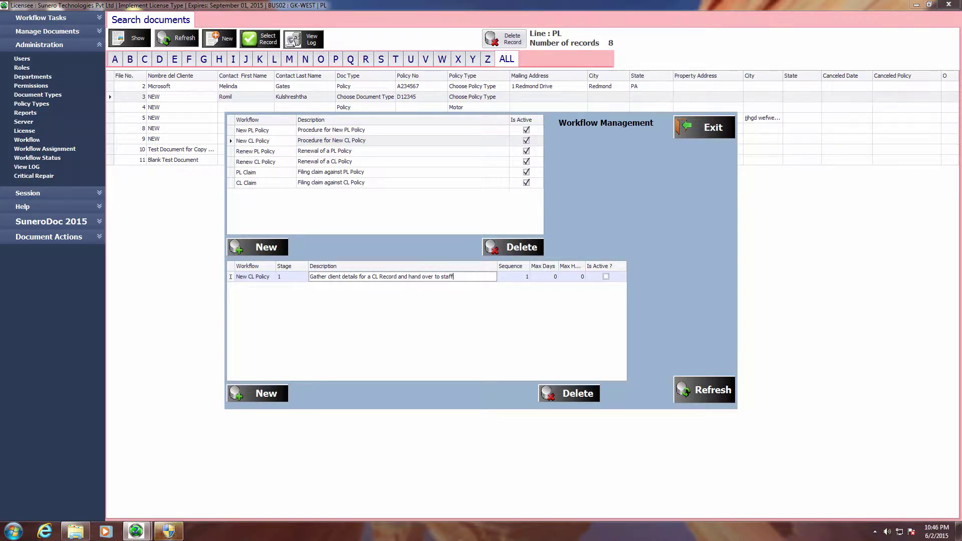
Step: Set stage 1's maximum hours to 2 and mark the stage as active
click(582, 277)
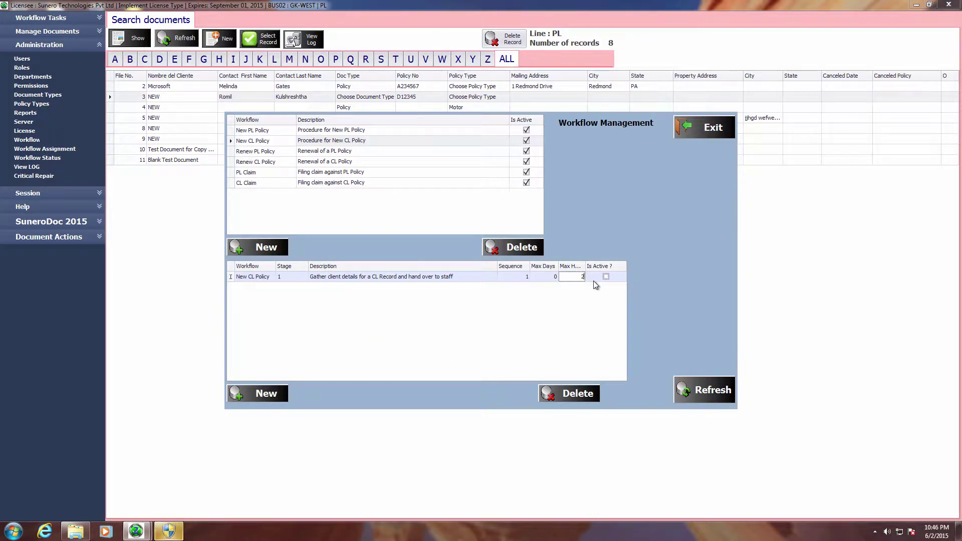
text(2)
click(606, 276)
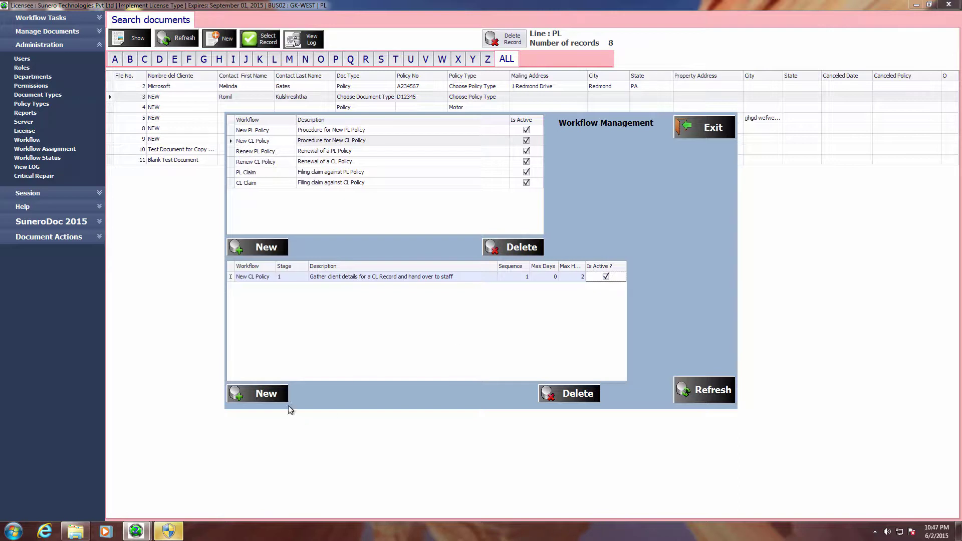
Step: Add another stage to the New CL Policy workflow and name the stage 2
click(272, 396)
click(484, 297)
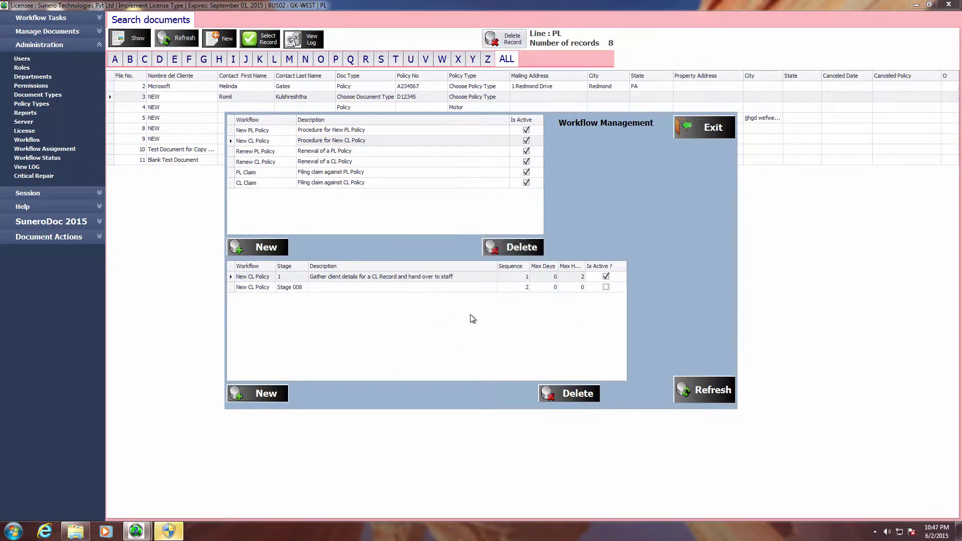
click(290, 287)
click(293, 287)
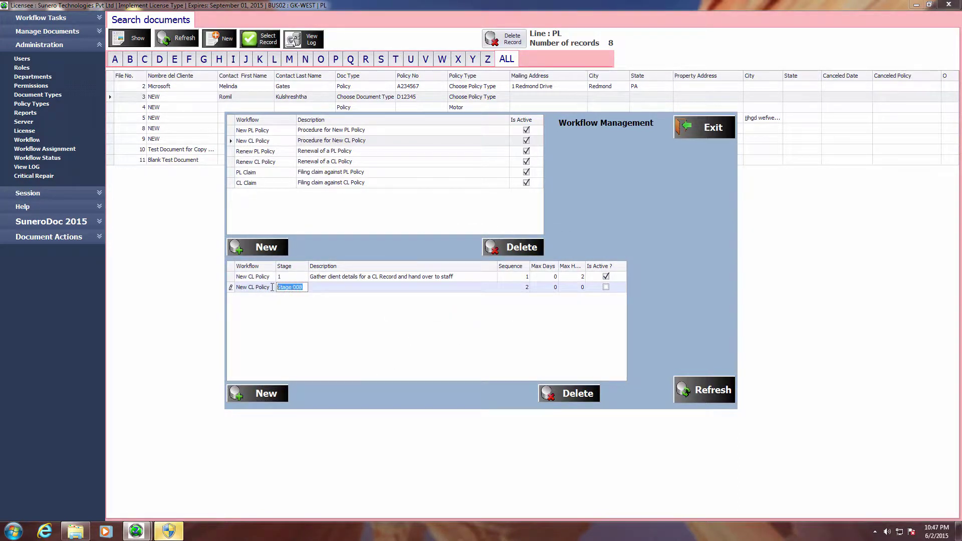
text(2)
Step: Describe stage 2 of the New CL Policy workflow as "Creat a CL Record in SuneroDoc and add available documents"
click(317, 288)
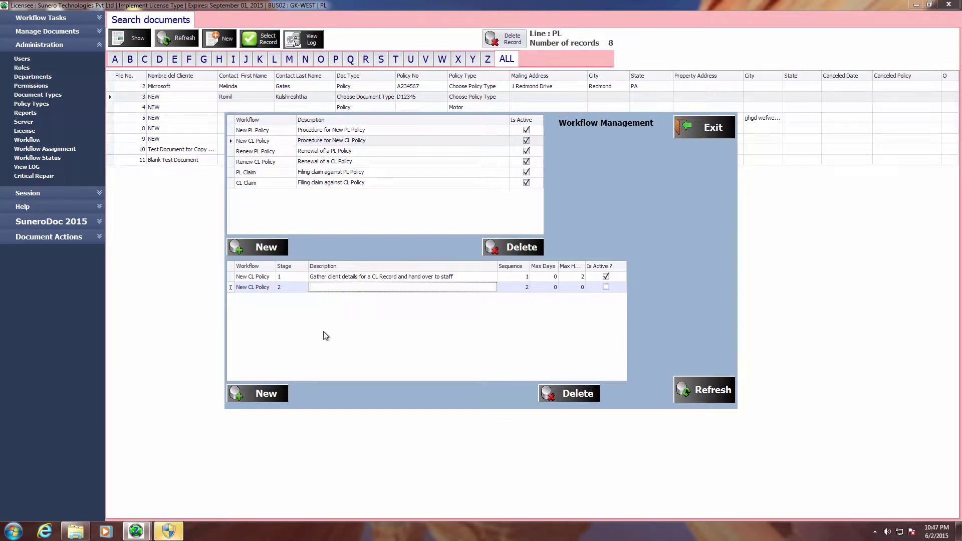
text(Creat a )
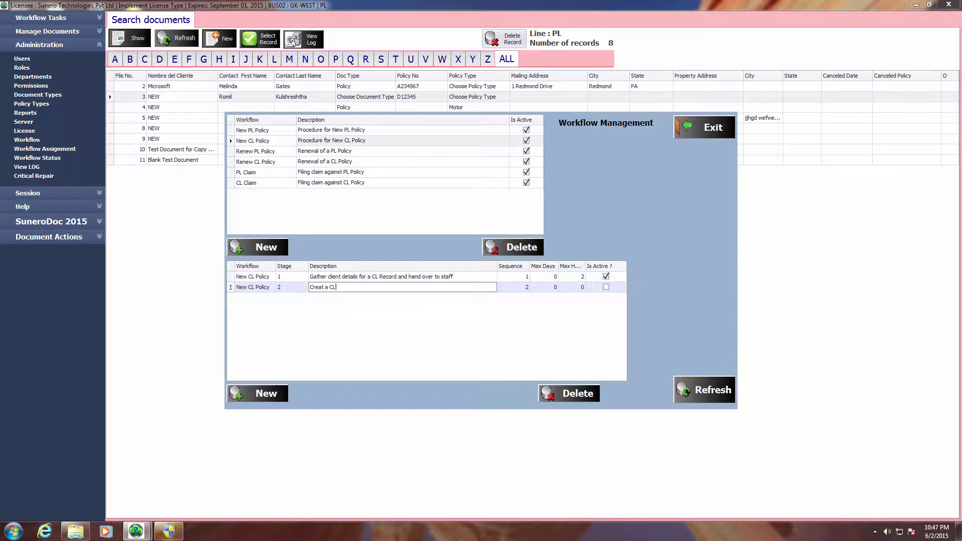
text(CL Record in Sunero)
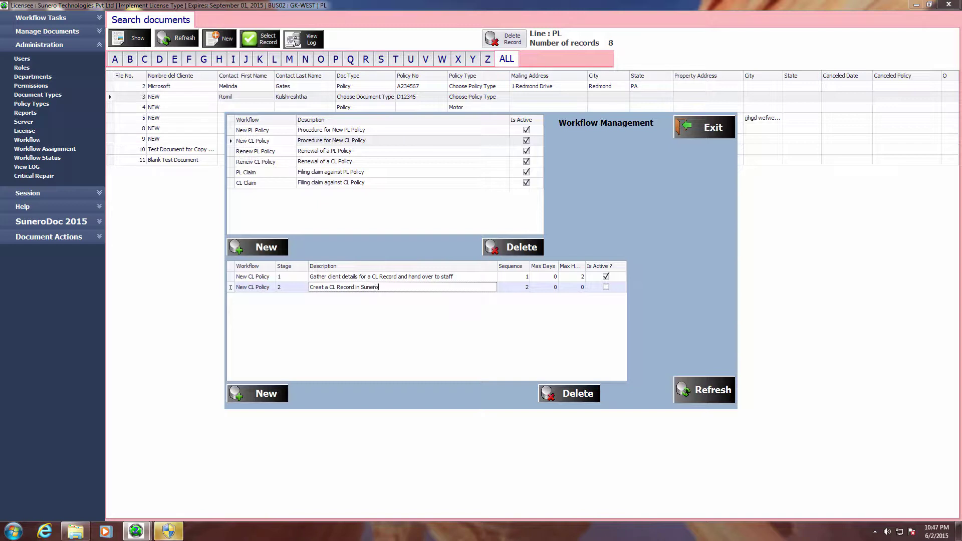
text(Doc and a)
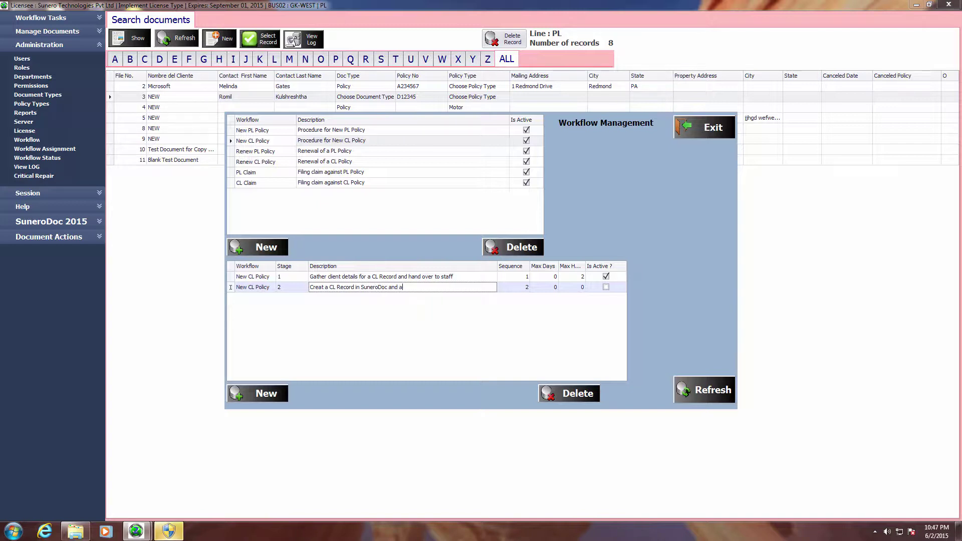
text(dd available documents)
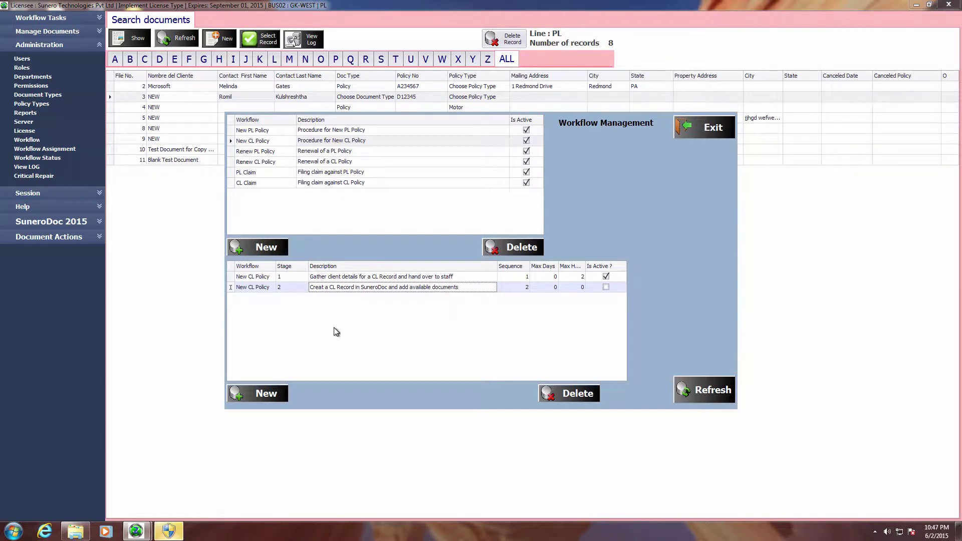
Step: Set stage 2's maximum hours to 2, mark the stage as active, and close workflow management
click(582, 286)
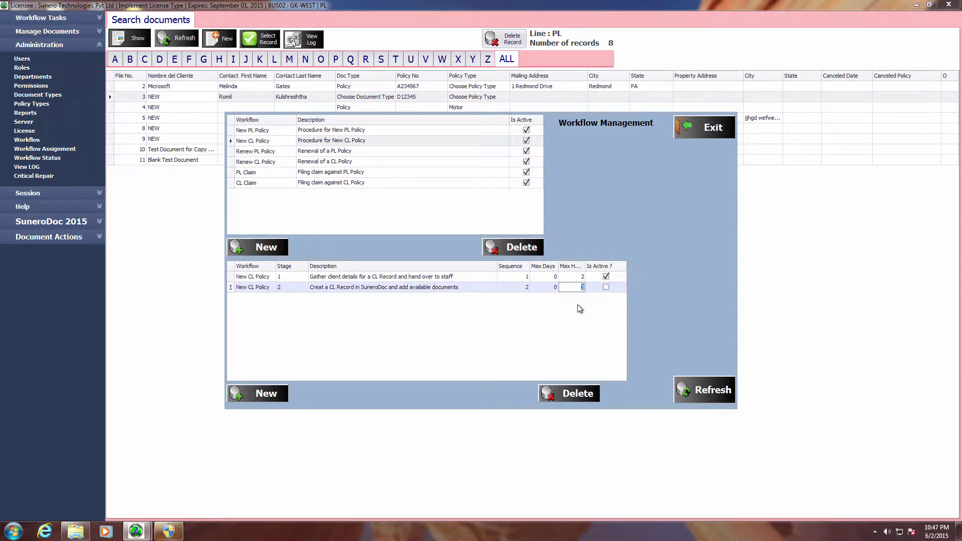
text(2)
click(605, 287)
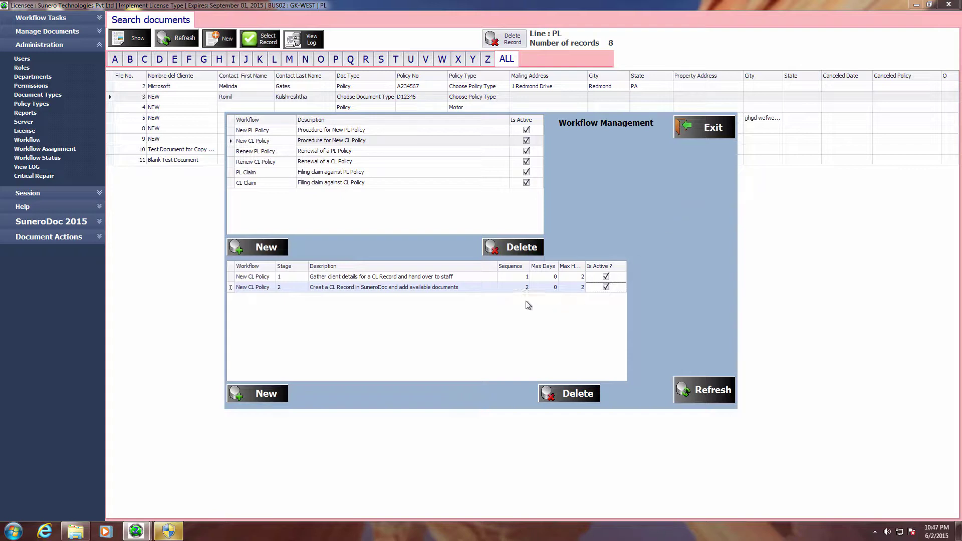
click(698, 128)
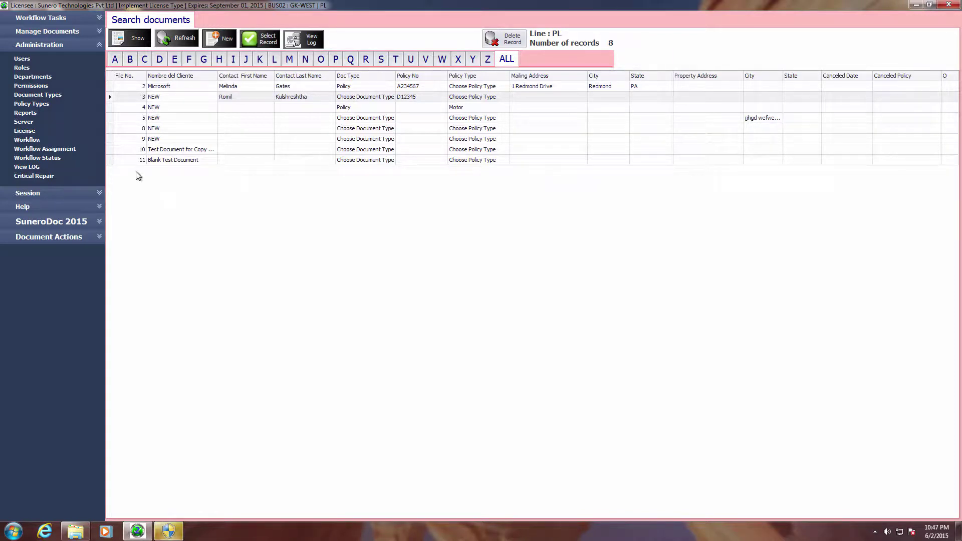
Step: Open workflow assignment management and choose the New PL Policy workflow
click(64, 152)
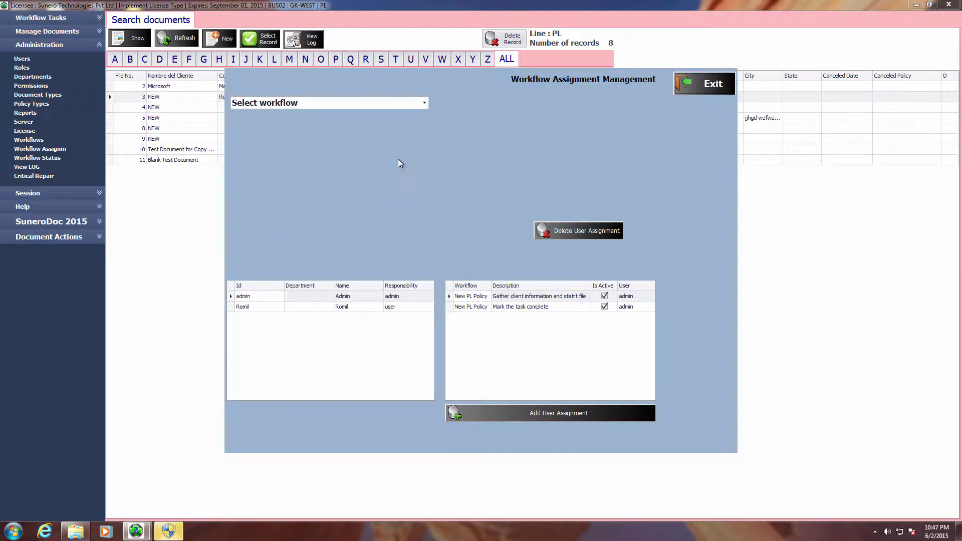
click(424, 104)
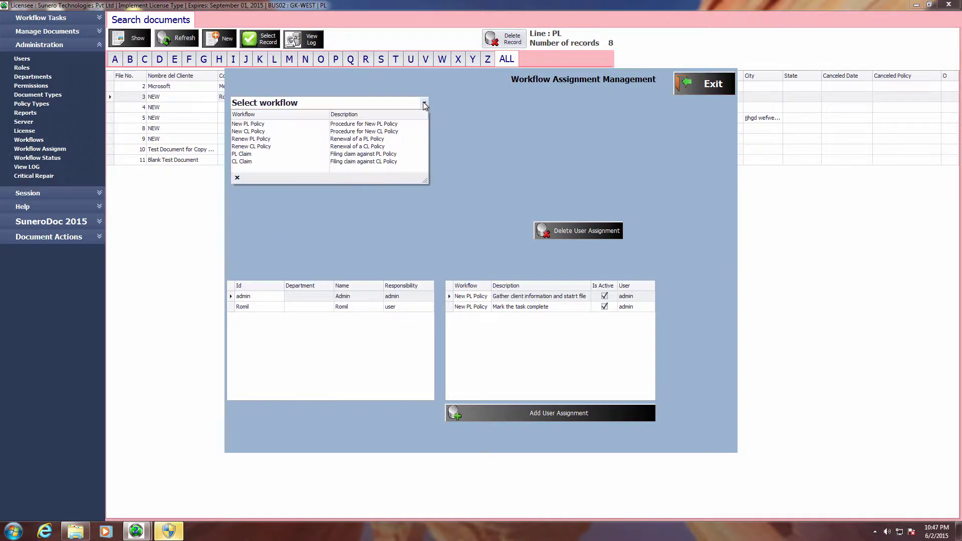
click(400, 125)
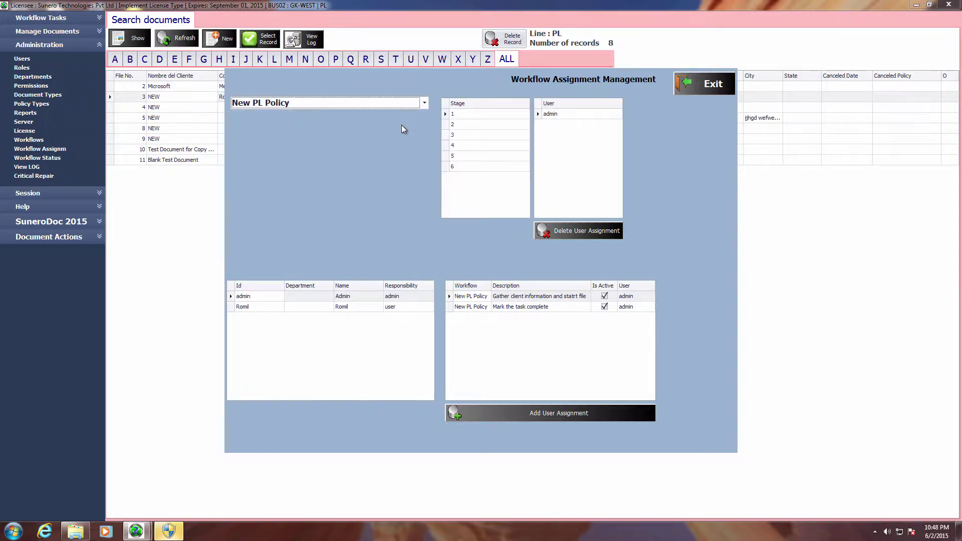
Step: Examine which user is assigned to each stage of the New PL Policy workflow and review the standard user's assignments
click(464, 117)
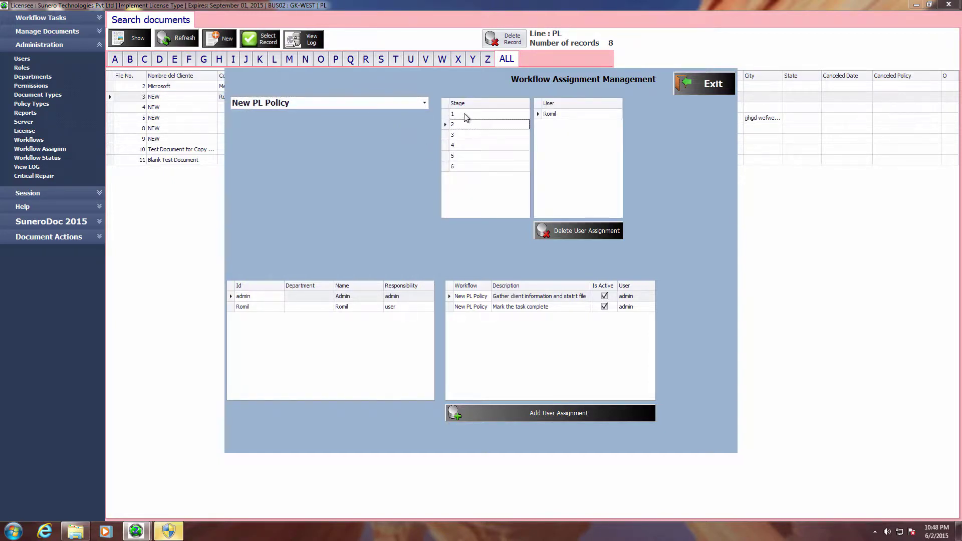
click(464, 134)
click(462, 147)
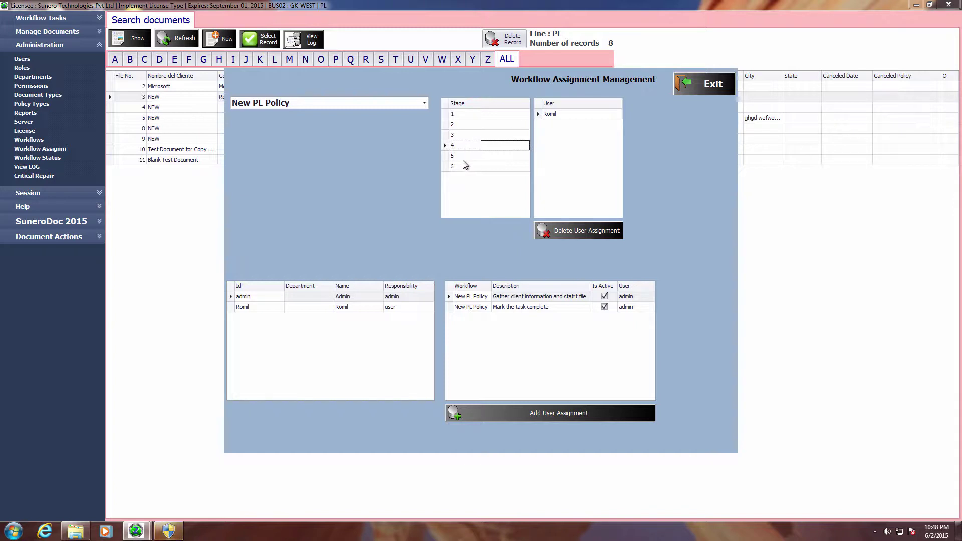
click(464, 157)
click(464, 146)
click(466, 134)
click(466, 124)
click(465, 114)
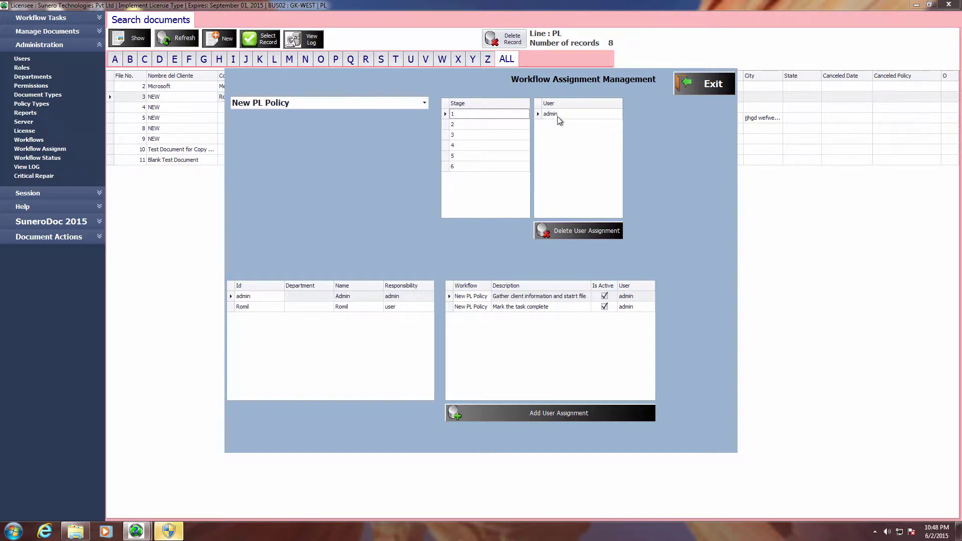
click(484, 127)
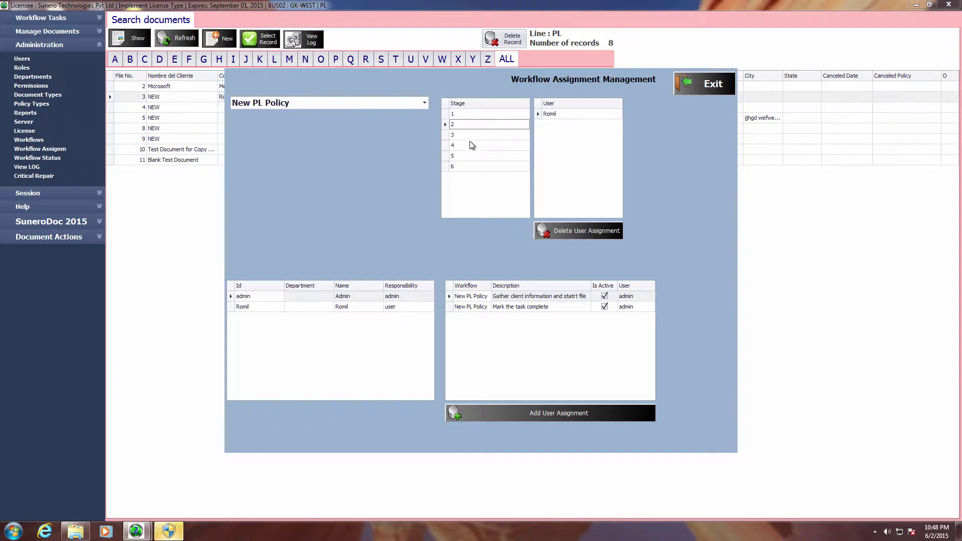
click(470, 138)
click(474, 148)
click(467, 157)
click(469, 168)
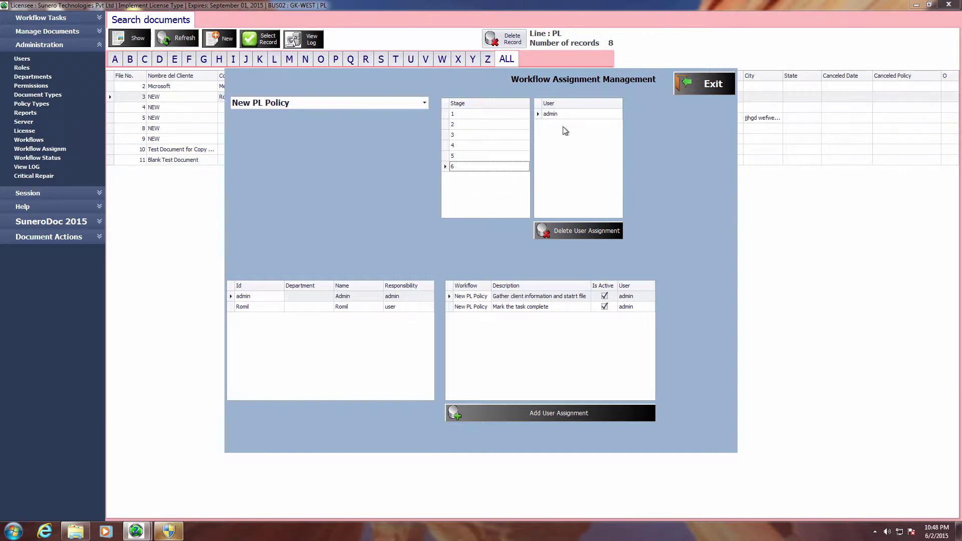
click(485, 126)
click(482, 136)
click(478, 146)
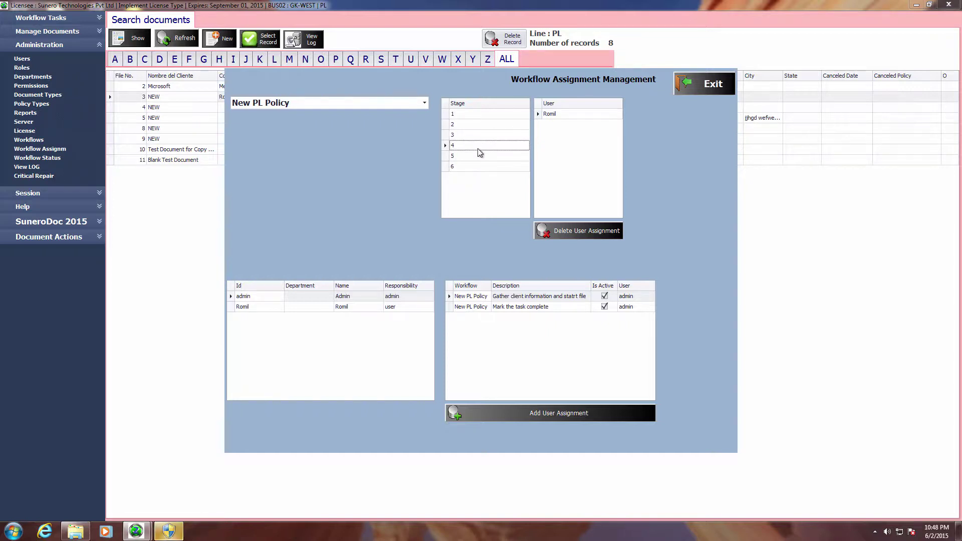
click(477, 157)
click(253, 308)
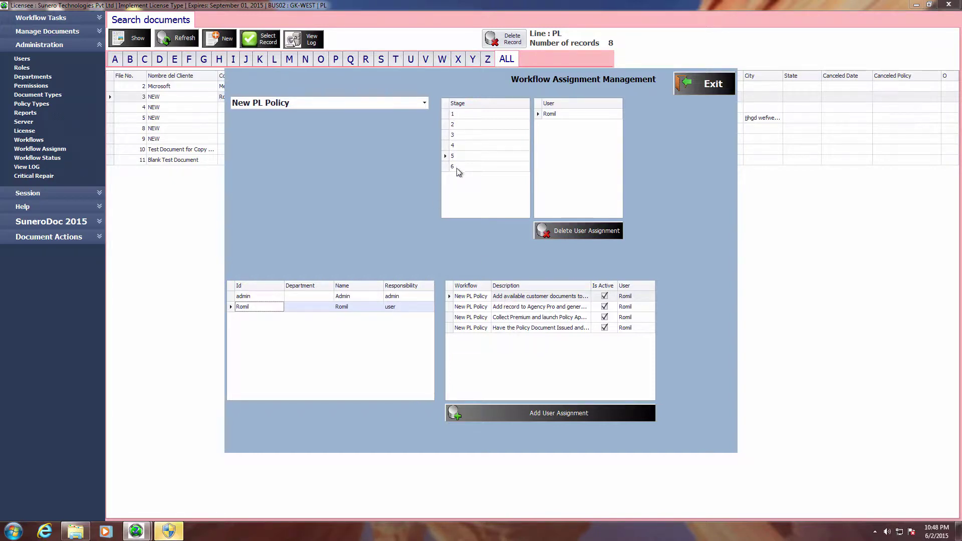
click(469, 115)
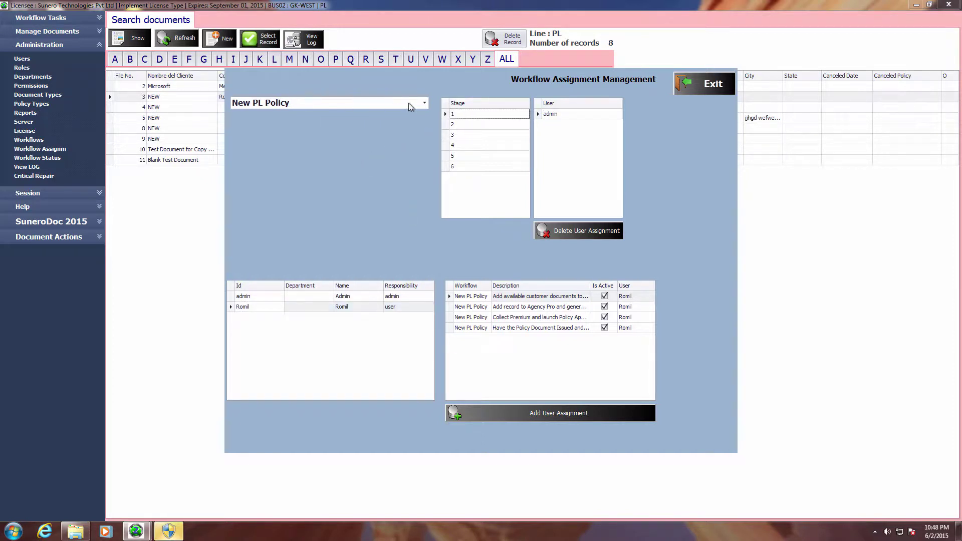
Step: Switch to the New CL Policy workflow and check the user assignments of stages 1 and 2
click(422, 103)
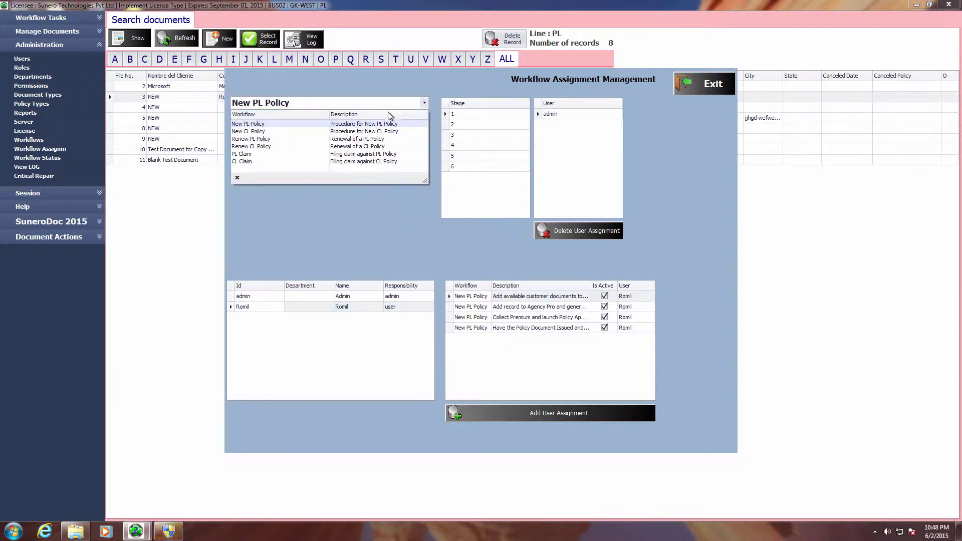
click(371, 133)
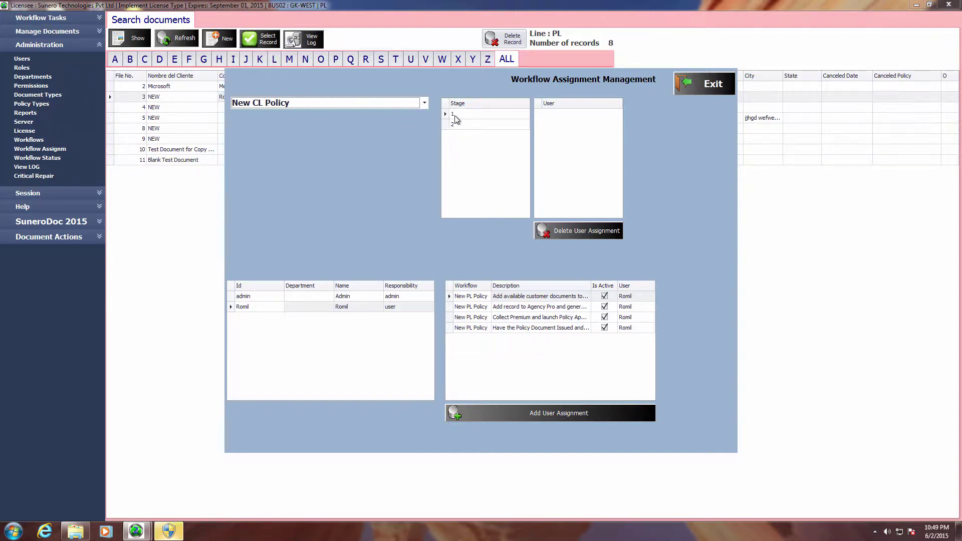
click(495, 116)
click(487, 124)
click(488, 115)
click(486, 124)
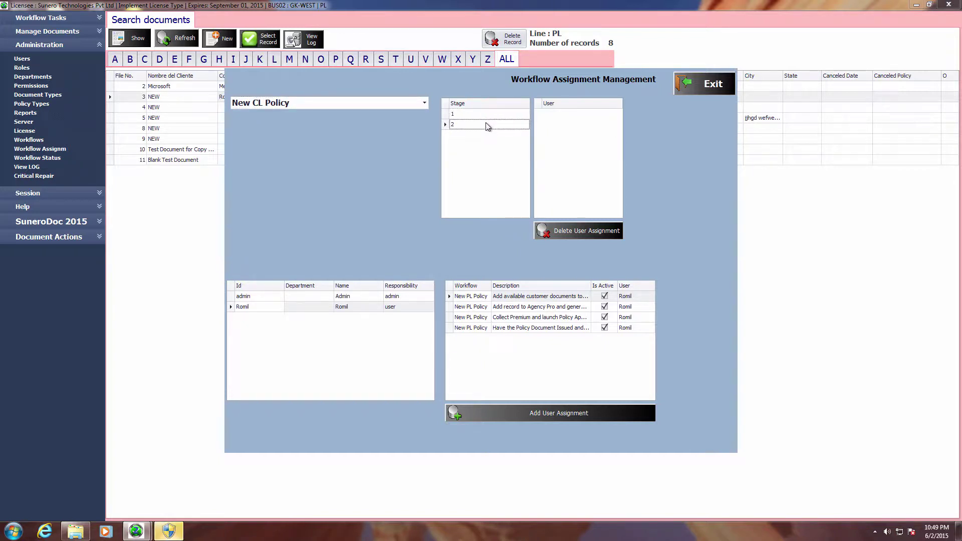
click(488, 114)
click(488, 124)
click(489, 106)
Step: Compare the existing workflow assignments of the admin and the standard user
click(270, 296)
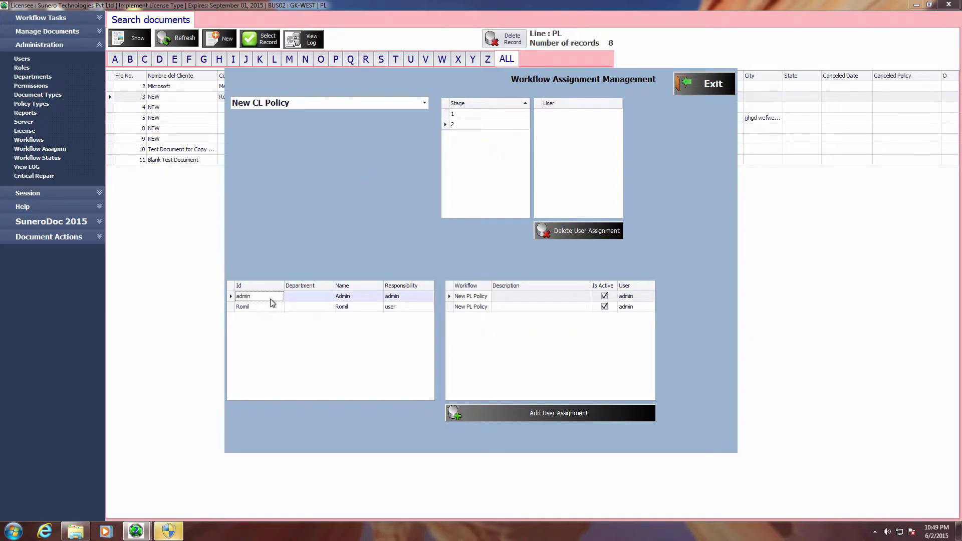
click(270, 306)
click(273, 299)
click(273, 307)
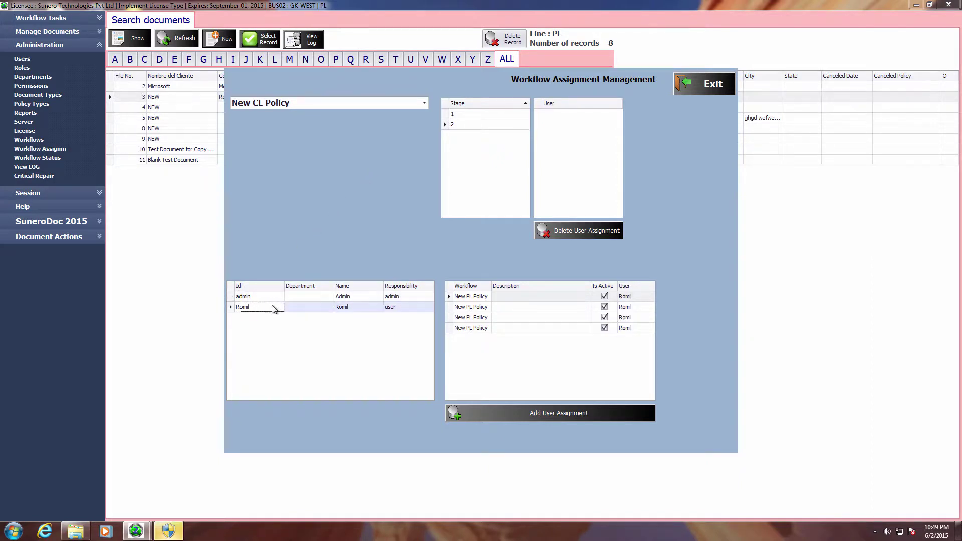
Step: Assign the admin user to stage 1 of the New CL Policy workflow and check both stages' assignments
click(268, 299)
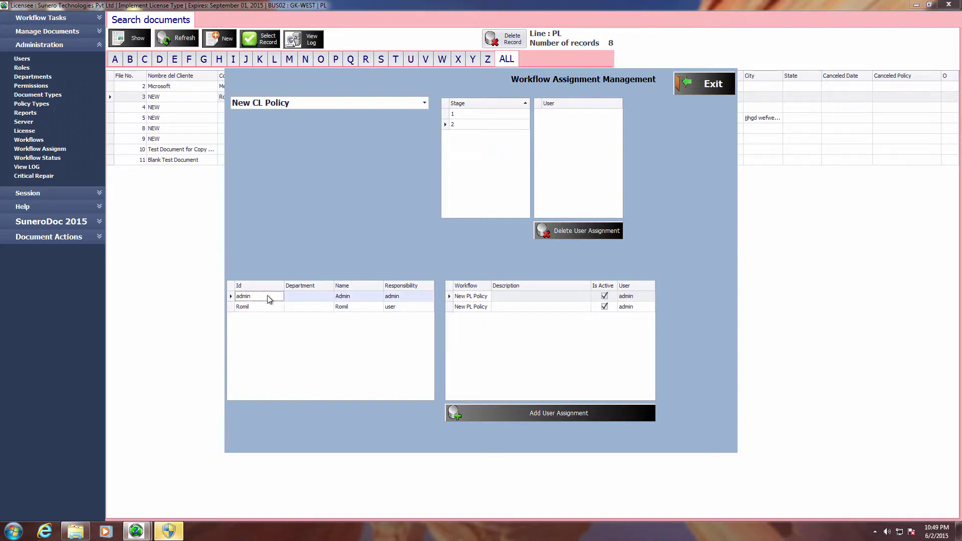
click(474, 114)
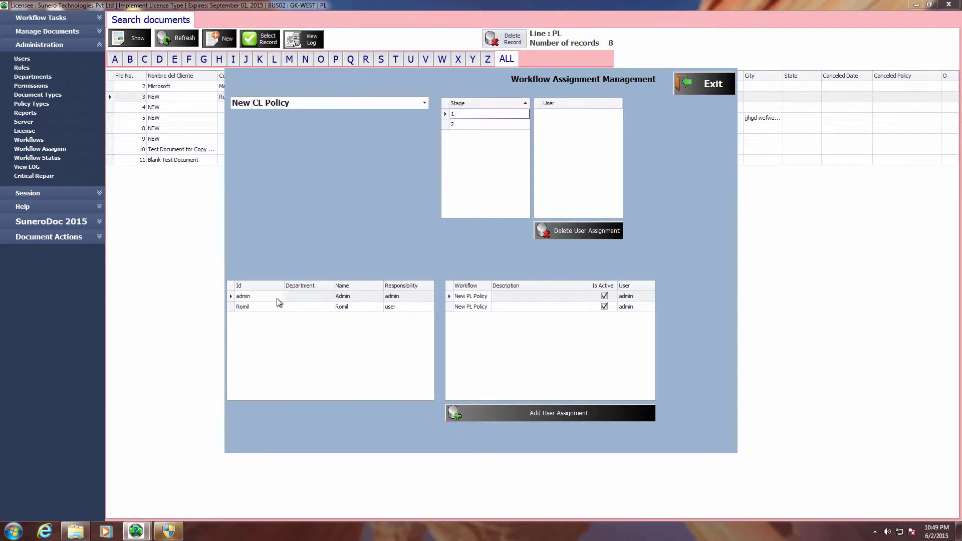
click(544, 416)
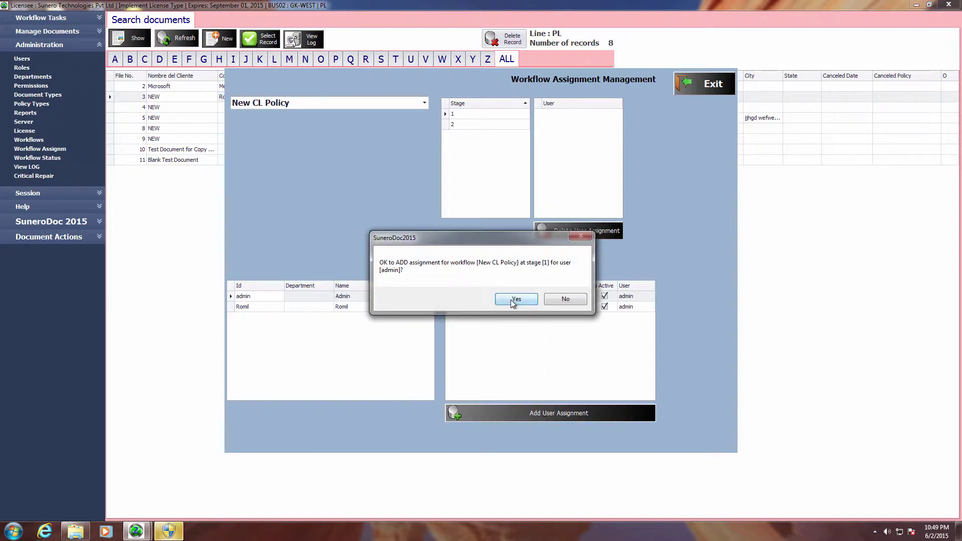
click(518, 299)
click(492, 125)
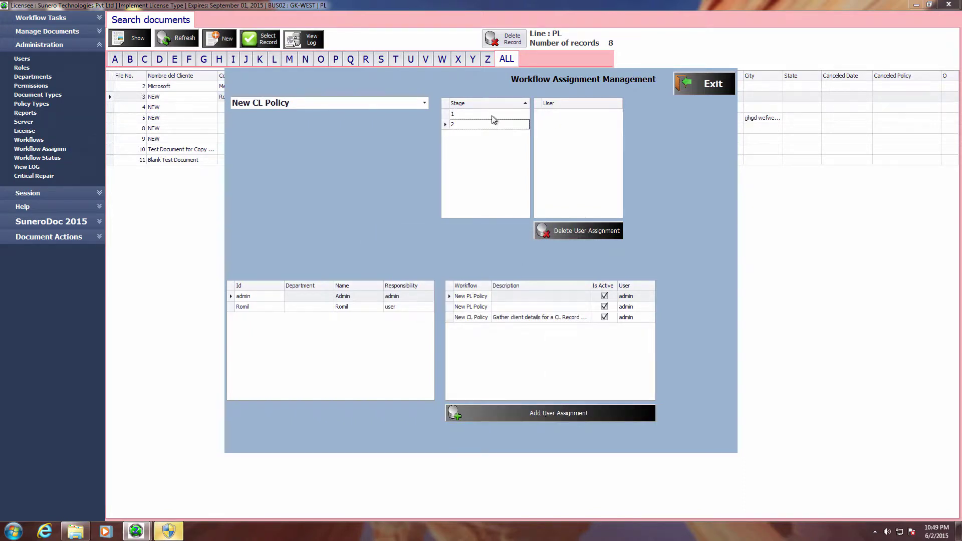
click(493, 116)
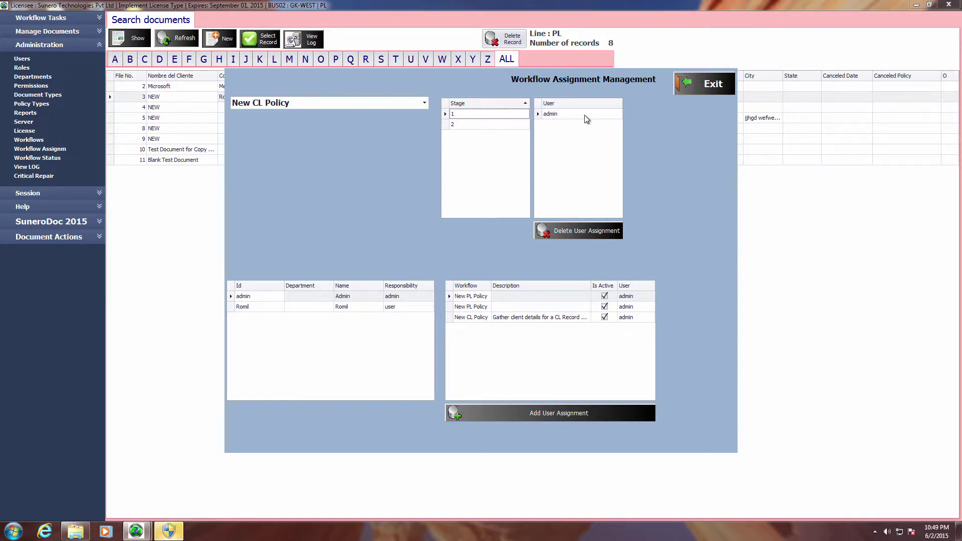
Step: Assign the standard user to stage 2 of the New CL Policy workflow and check the stage's assignment
click(484, 127)
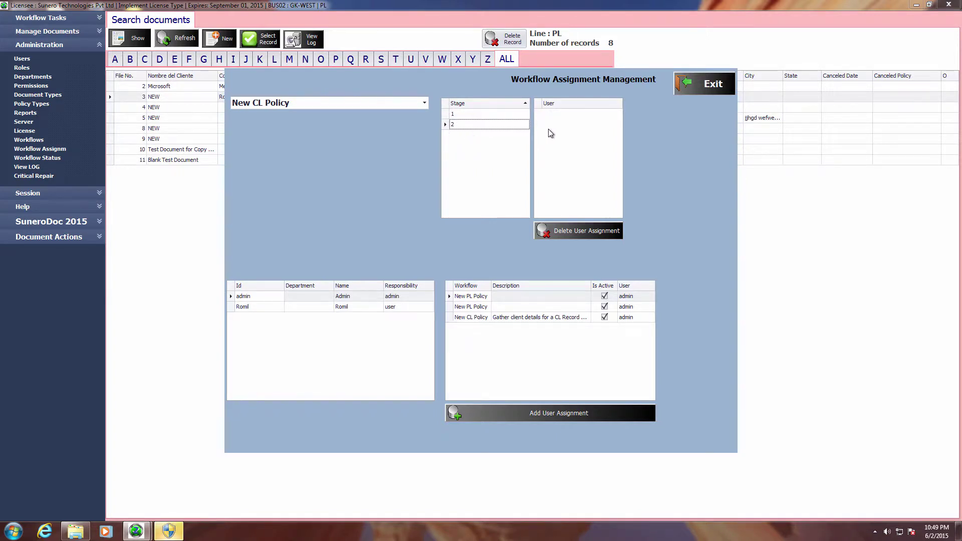
click(266, 312)
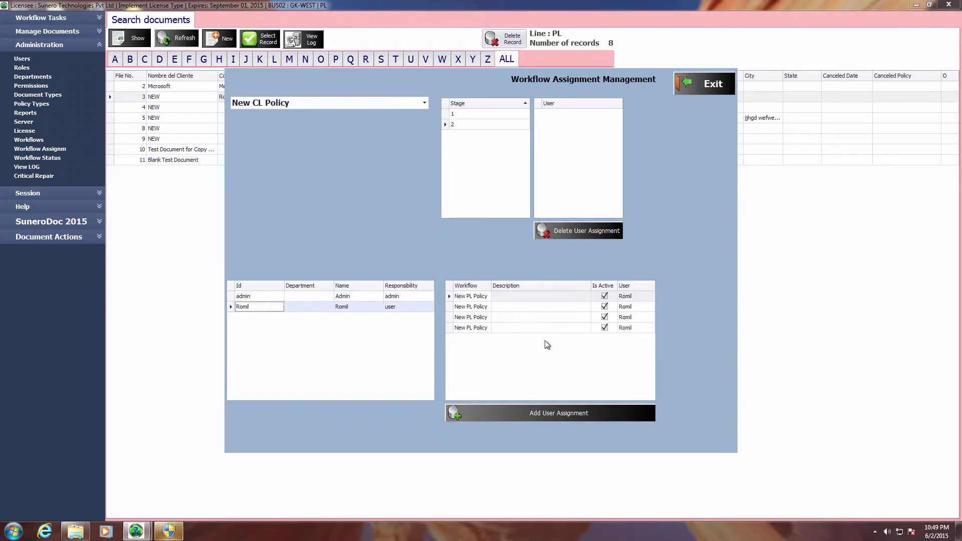
click(551, 410)
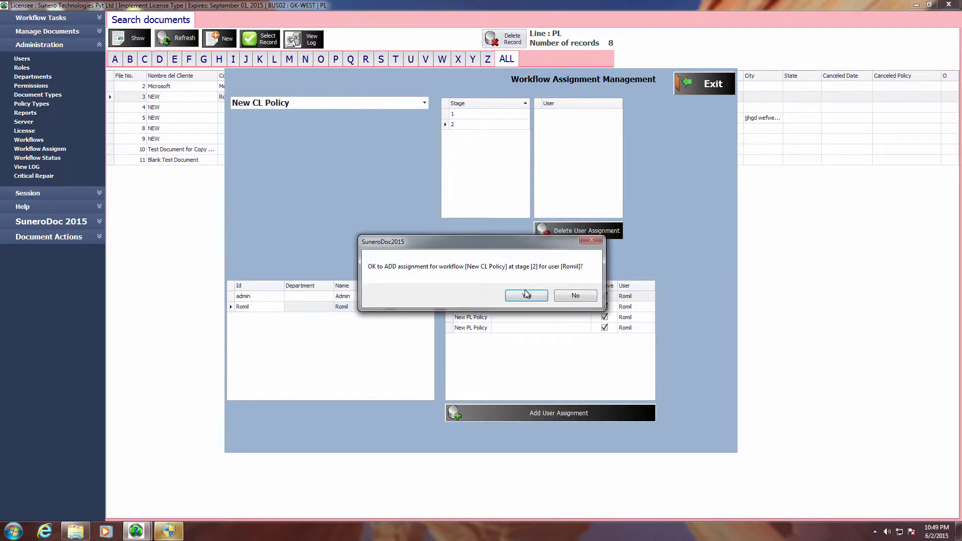
click(525, 295)
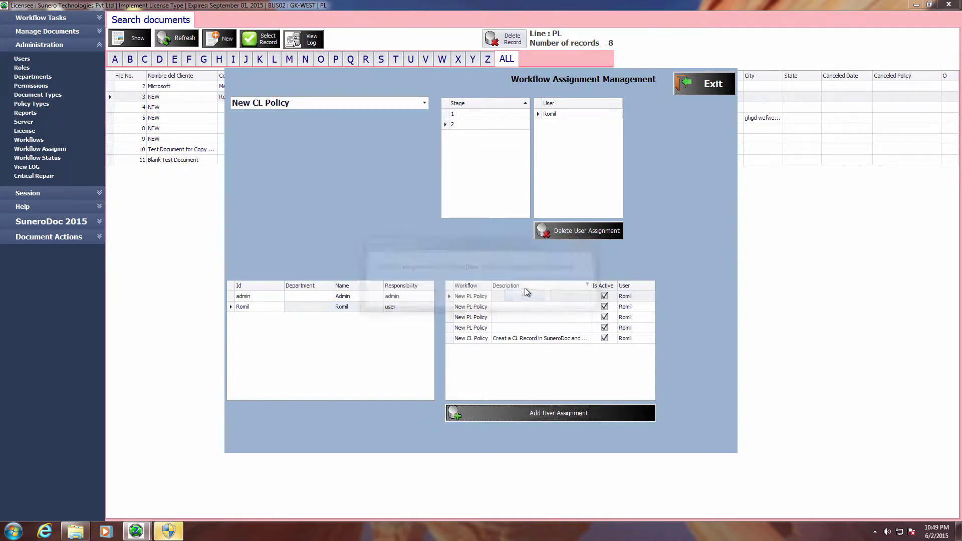
click(487, 125)
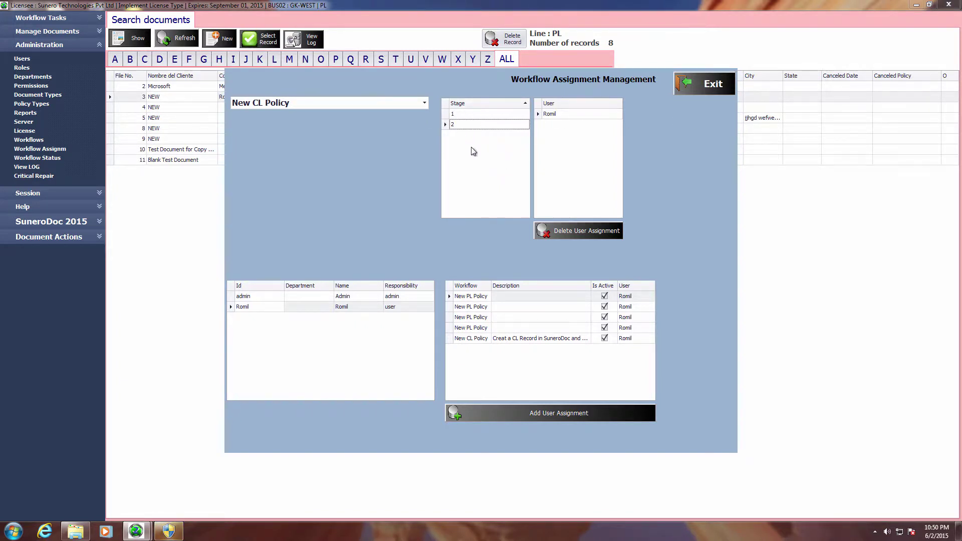
Step: Switch to the New PL Policy workflow and check the user assignments of stages 1 and 2
click(425, 103)
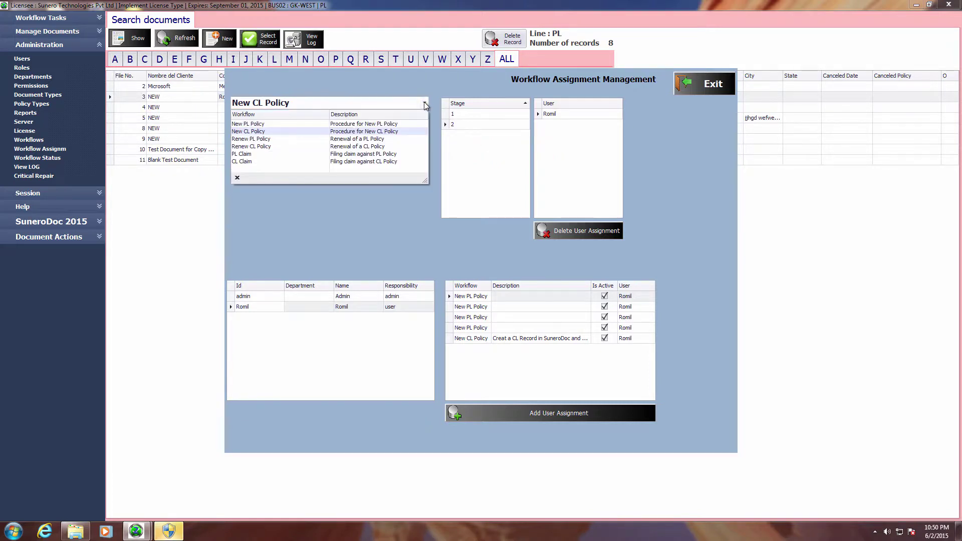
click(342, 124)
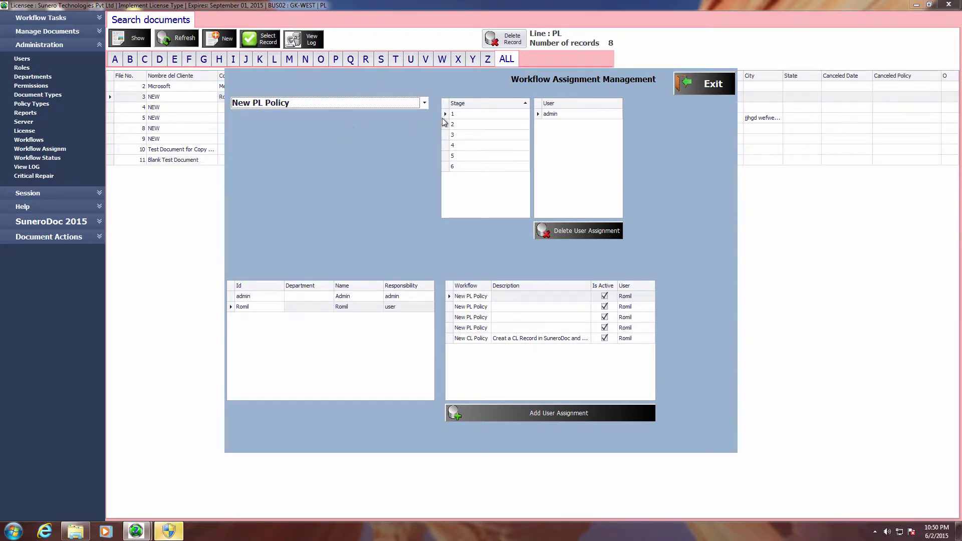
click(461, 113)
click(462, 125)
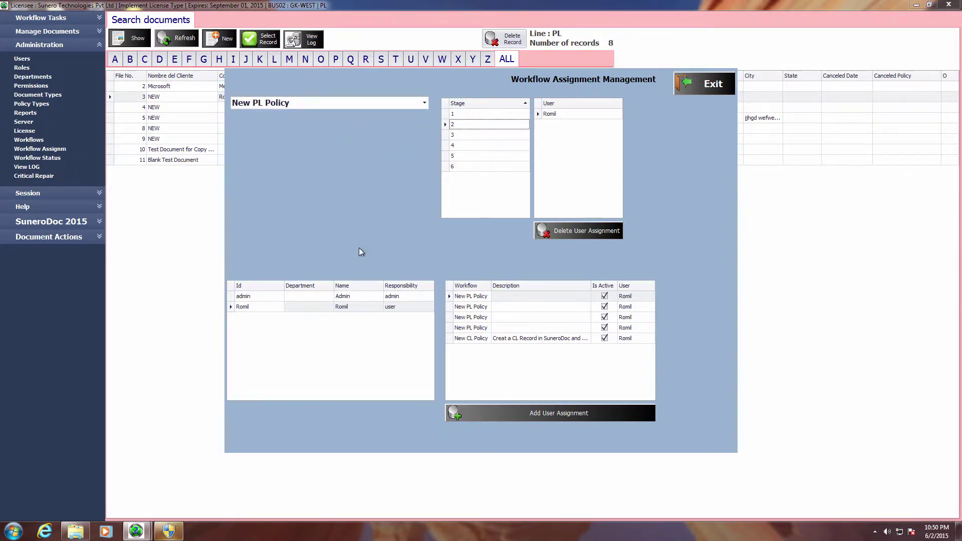
Step: Compare the workflow assignments of the admin and the standard user, and close the workflow assignment management
click(266, 296)
click(267, 307)
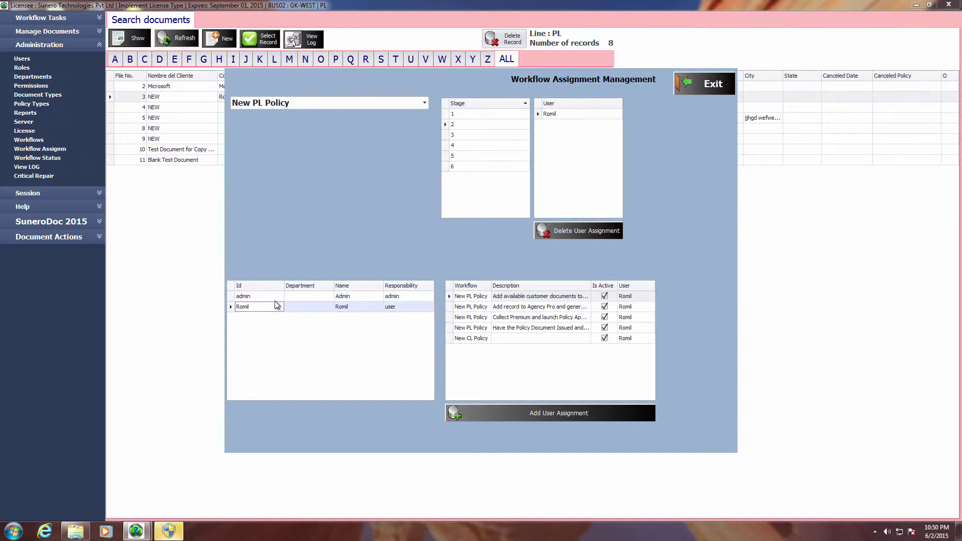
click(272, 297)
click(272, 307)
click(697, 84)
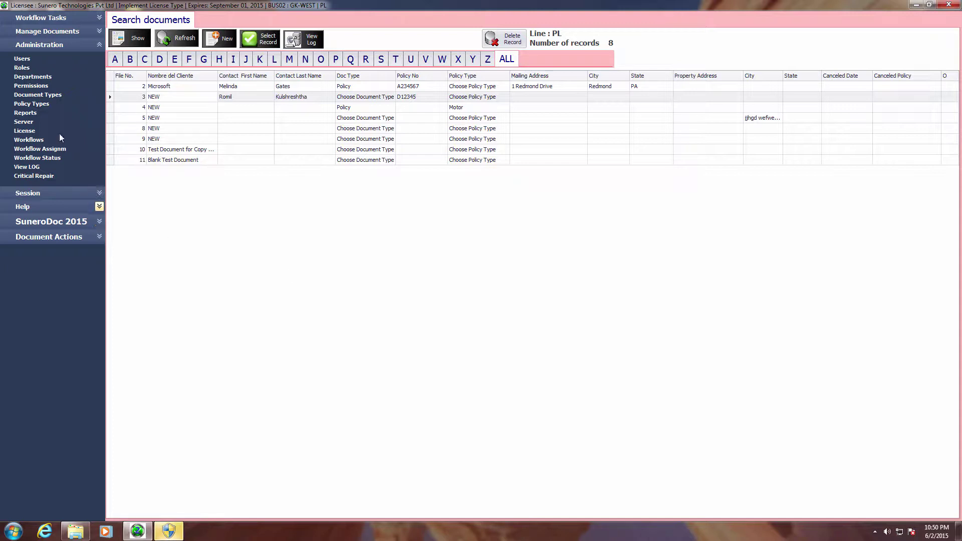
Step: Open the workflow management, add a first stage to the Renew PL Policy workflow and name it 1
click(35, 141)
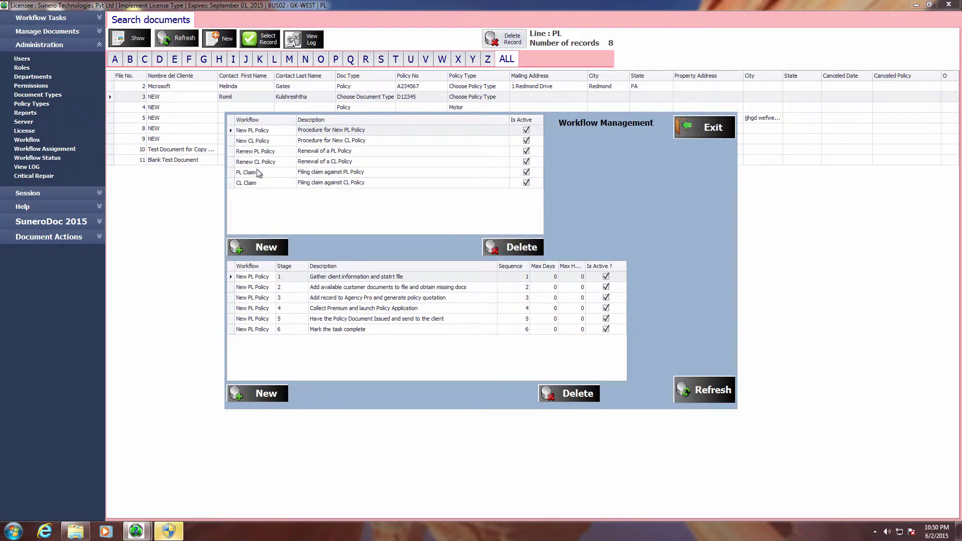
double_click(258, 151)
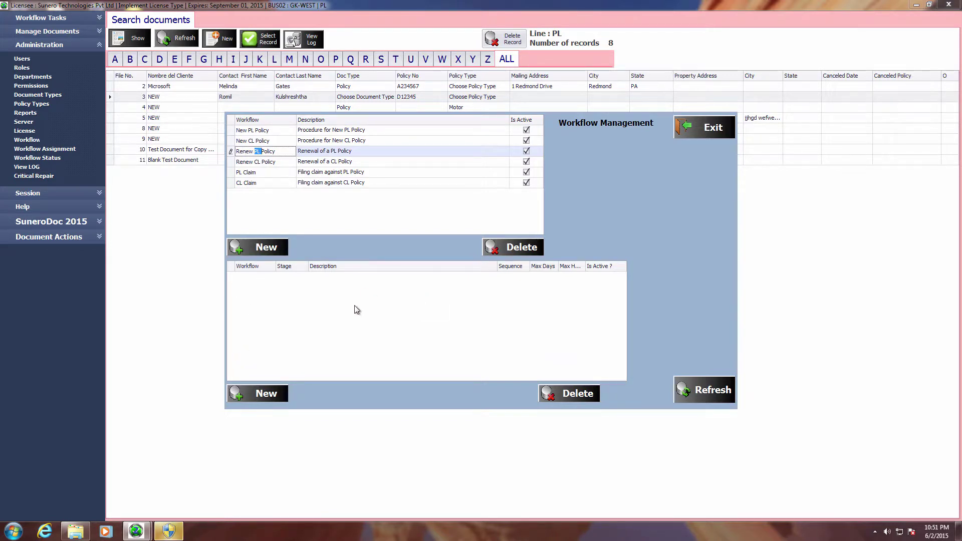
click(263, 395)
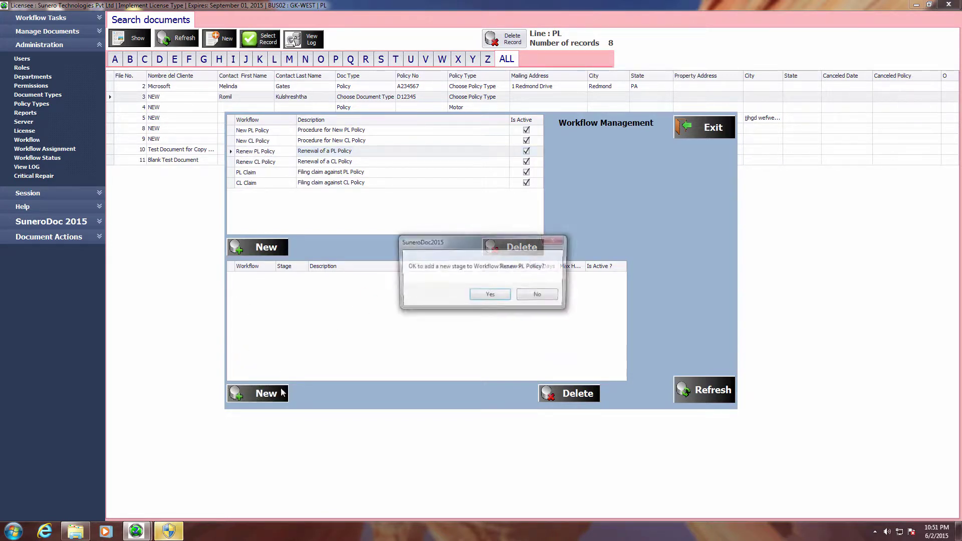
click(485, 298)
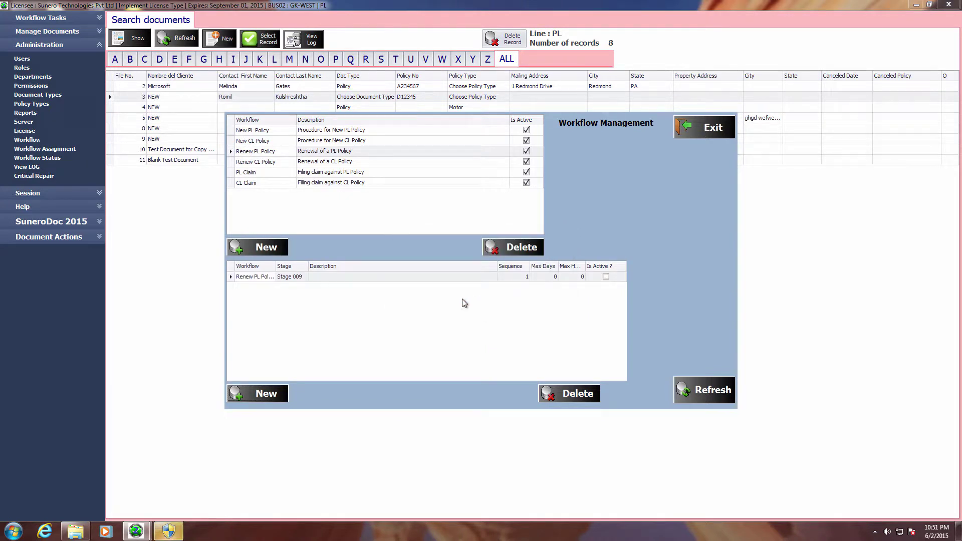
click(298, 278)
drag(304, 276, 274, 278)
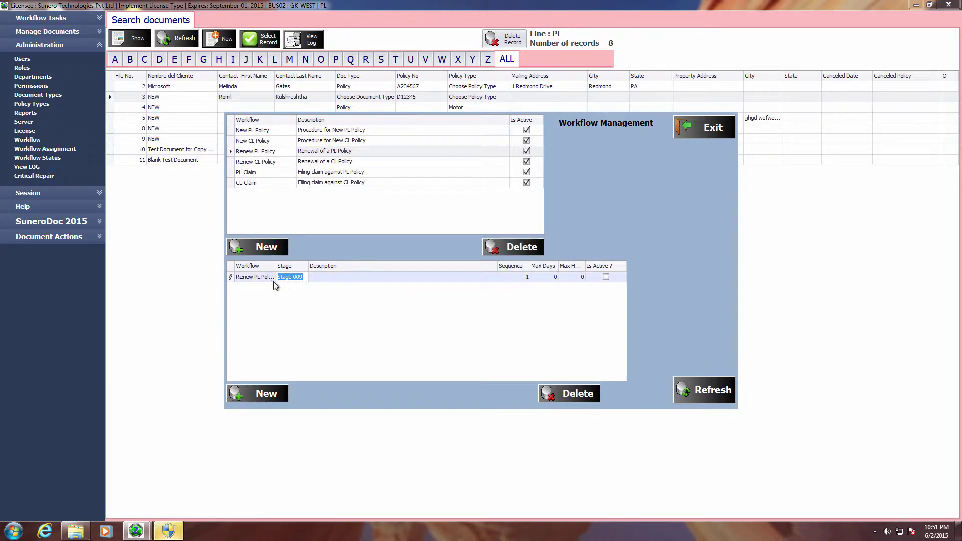
text(1)
click(330, 279)
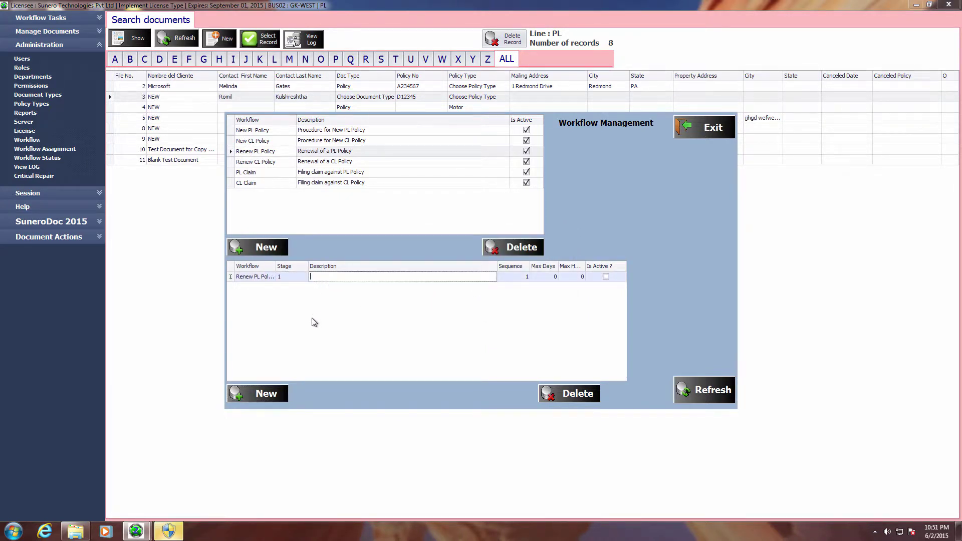
text(Select document an)
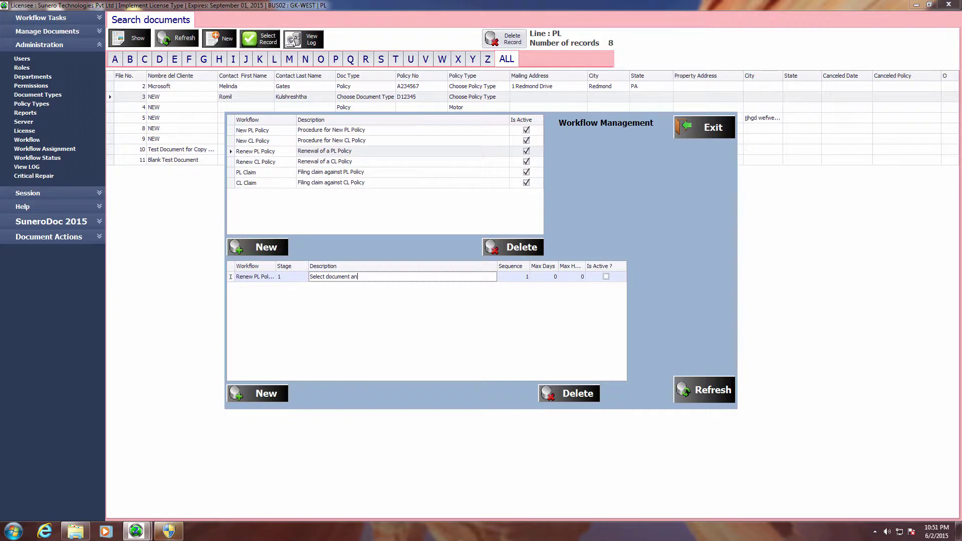
text(d launch wo)
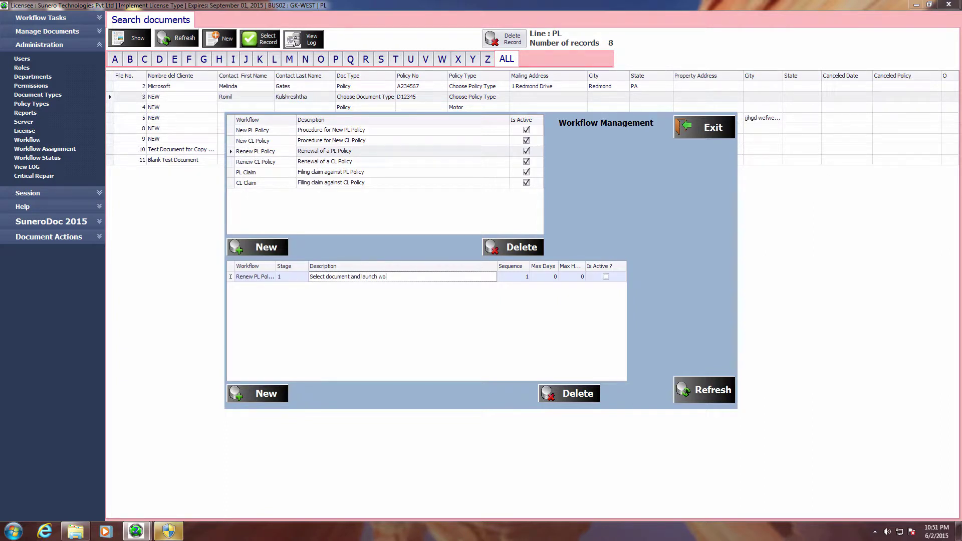
text(rkf)
key(BackSpace)
key(BackSpace)
key(BackSpace)
key(BackSpace)
key(BackSpace)
key(BackSpace)
key(BackSpace)
key(BackSpace)
key(BackSpace)
key(BackSpace)
key(BackSpace)
key(BackSpace)
key(BackSpace)
key(BackSpace)
key(BackSpace)
key(BackSpace)
key(BackSpace)
key(BackSpace)
key(BackSpace)
key(BackSpace)
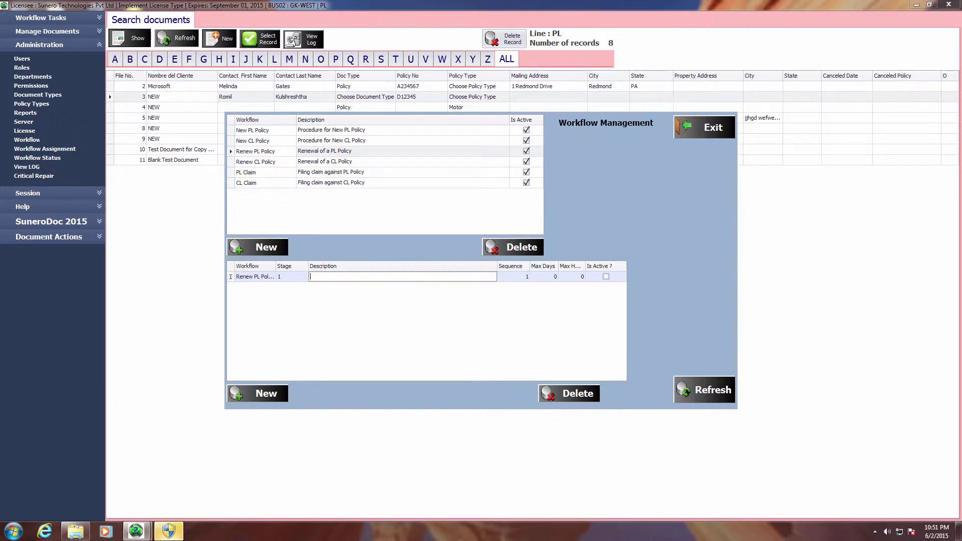
Step: Describe stage 1 of the Renew PL Policy workflow as "Review document and send over for communication with client"
text(Review documen)
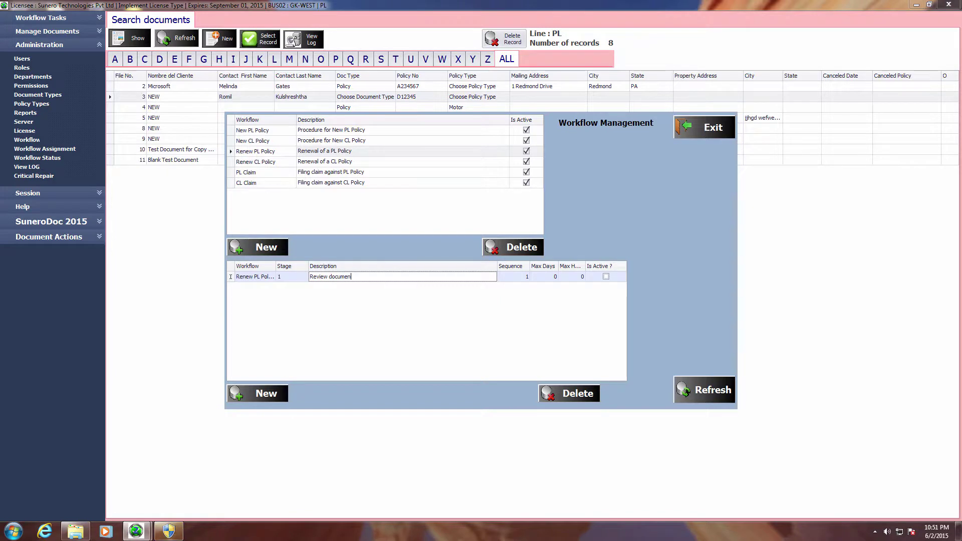
text(t and)
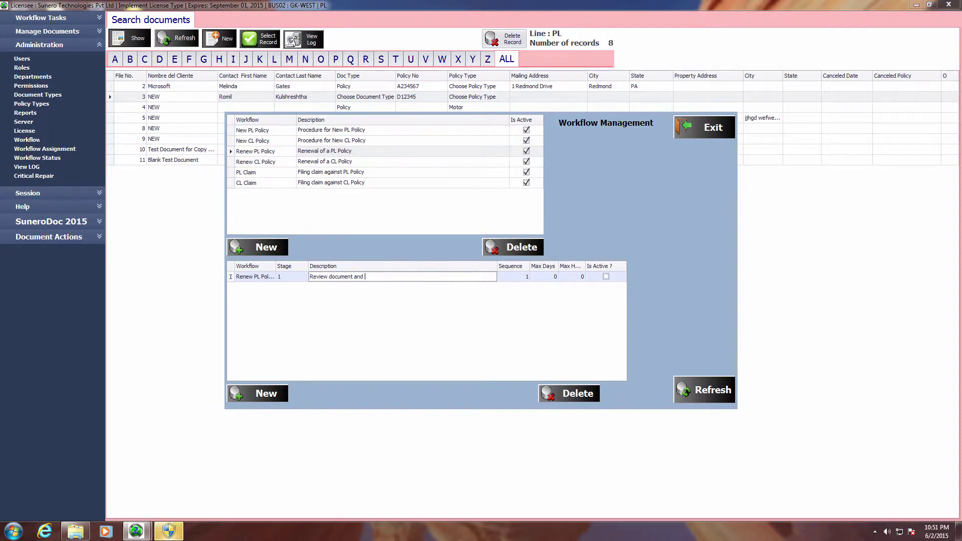
text(send over for )
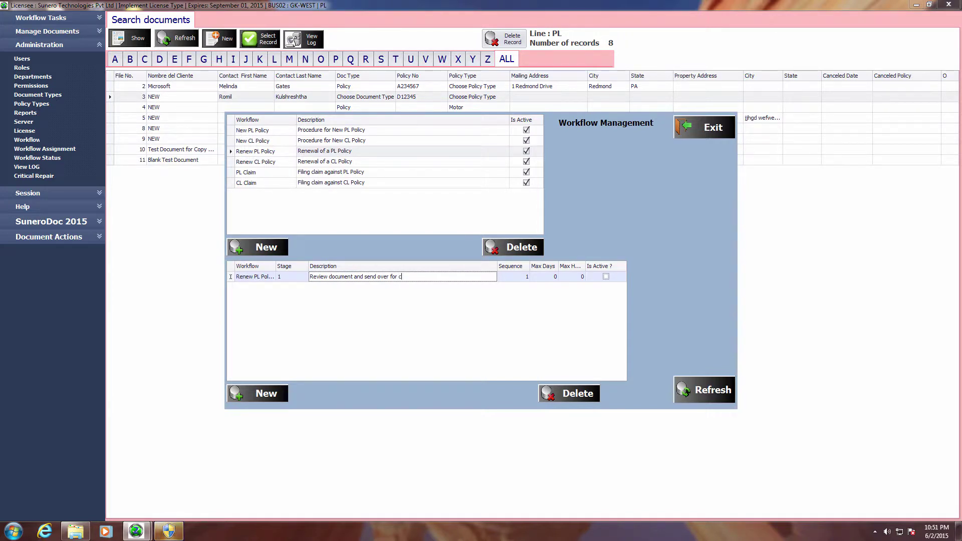
text(communicatio)
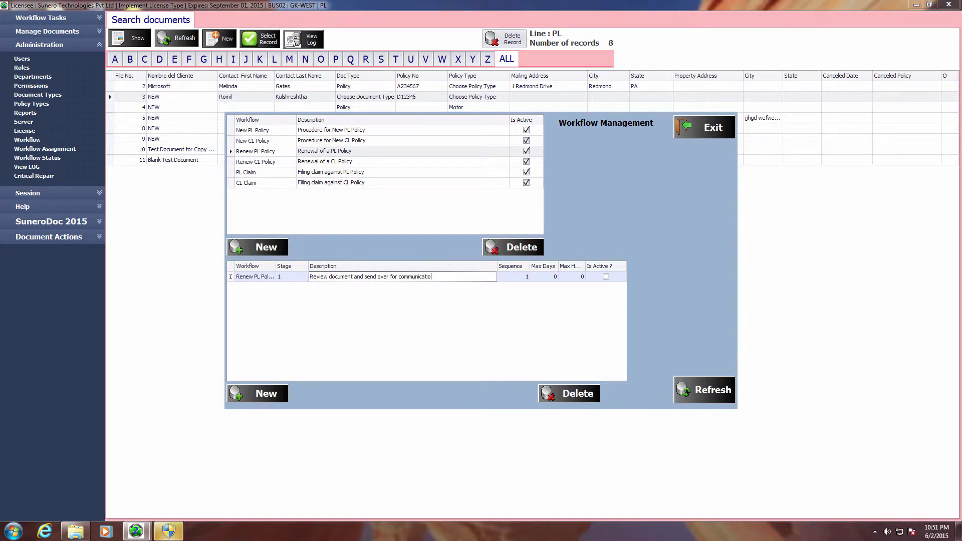
text(n with client)
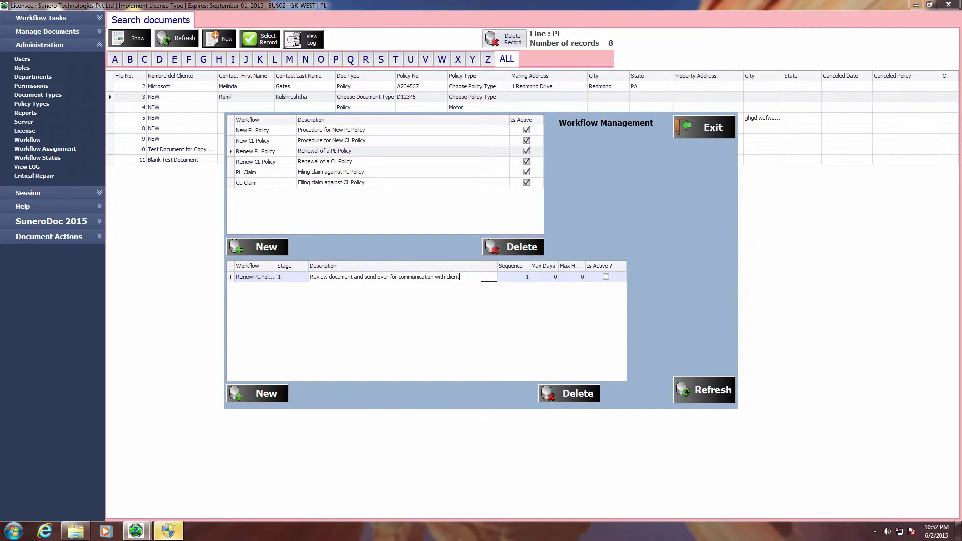
Step: Set the maximum hours of Renew PL Policy stage 1 to 1 and mark the stage active
key(Tab)
click(583, 277)
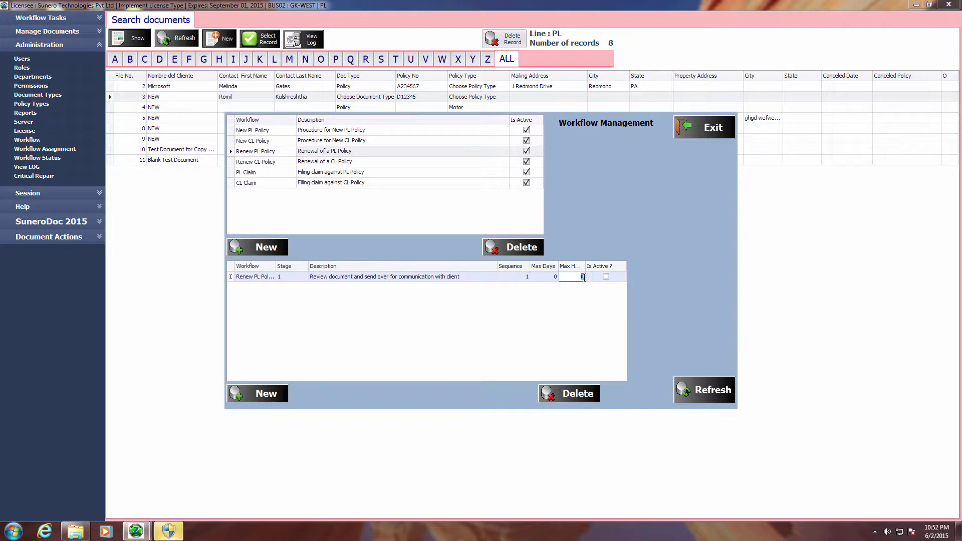
click(606, 277)
Step: Add a second stage to the Renew PL Policy workflow and name it 2
click(272, 395)
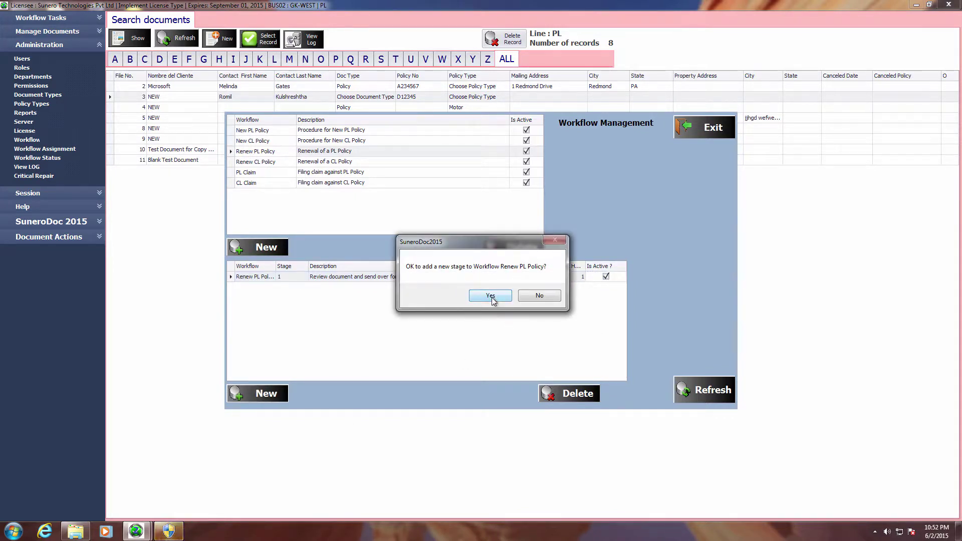
click(488, 297)
click(303, 288)
drag(305, 288, 279, 292)
text(2)
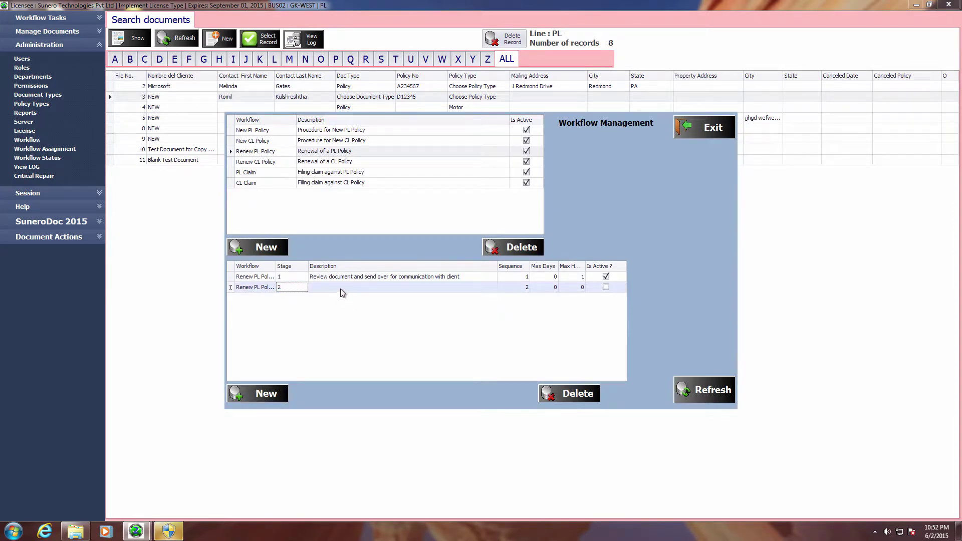
Step: Describe stage 2 as "Cereate new proposal in consultation with client and get client approval for proposal"
click(342, 288)
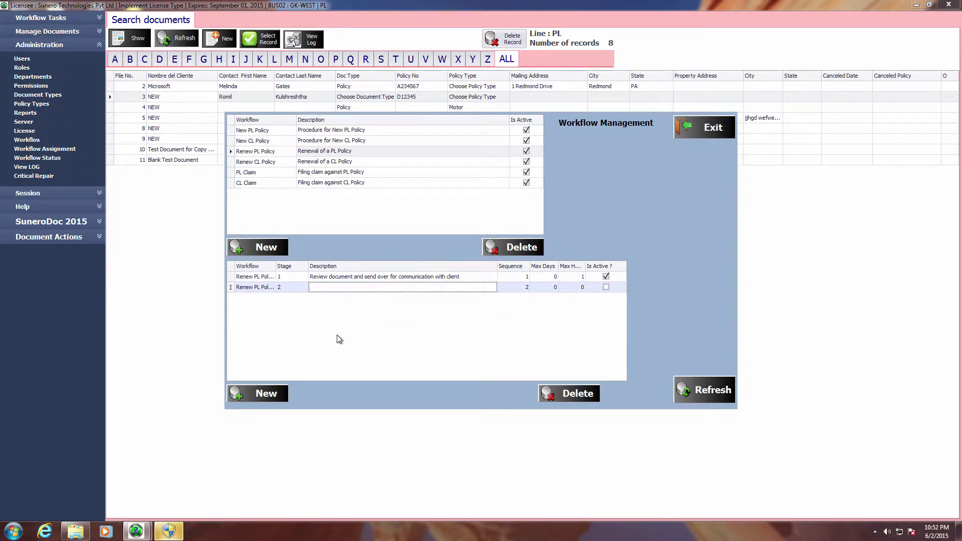
text(Cereate new pr)
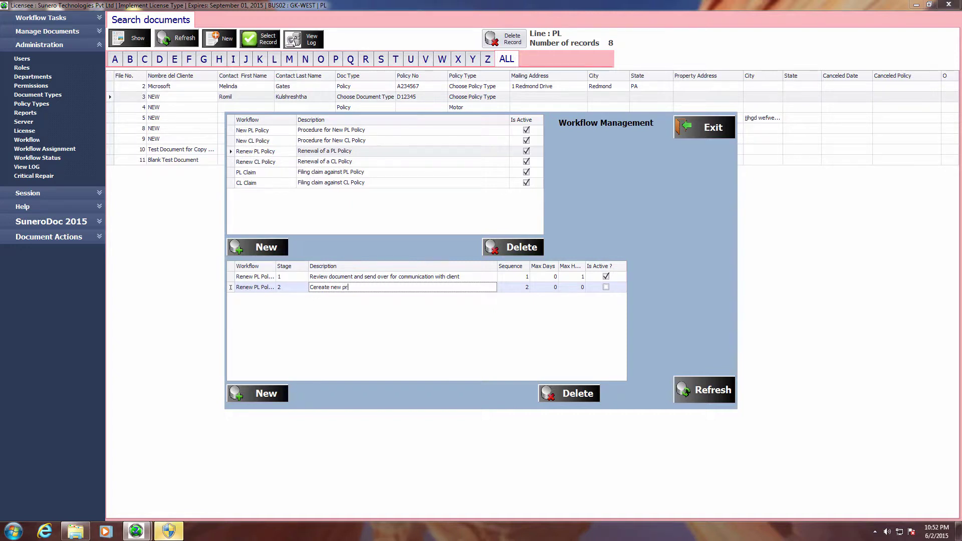
text(oposal in consu)
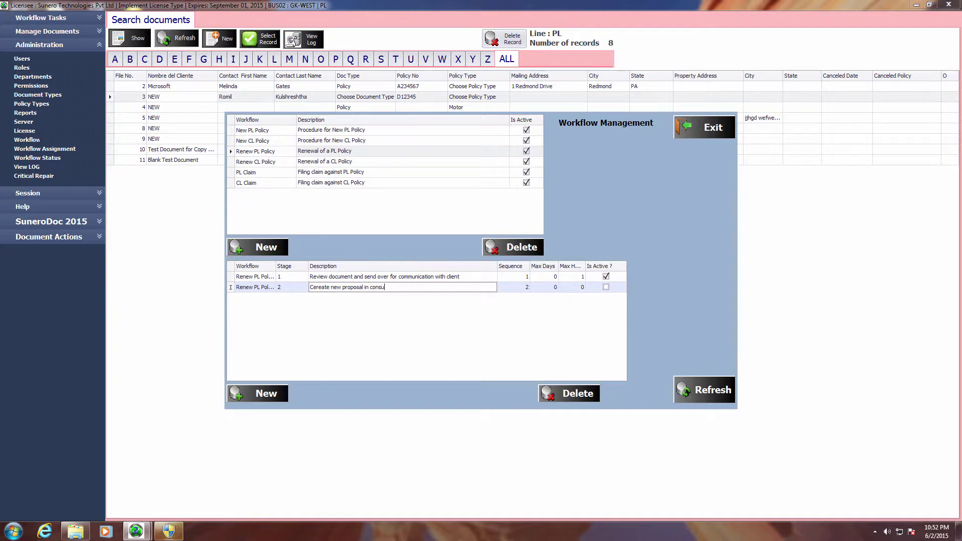
text(ltation with cli)
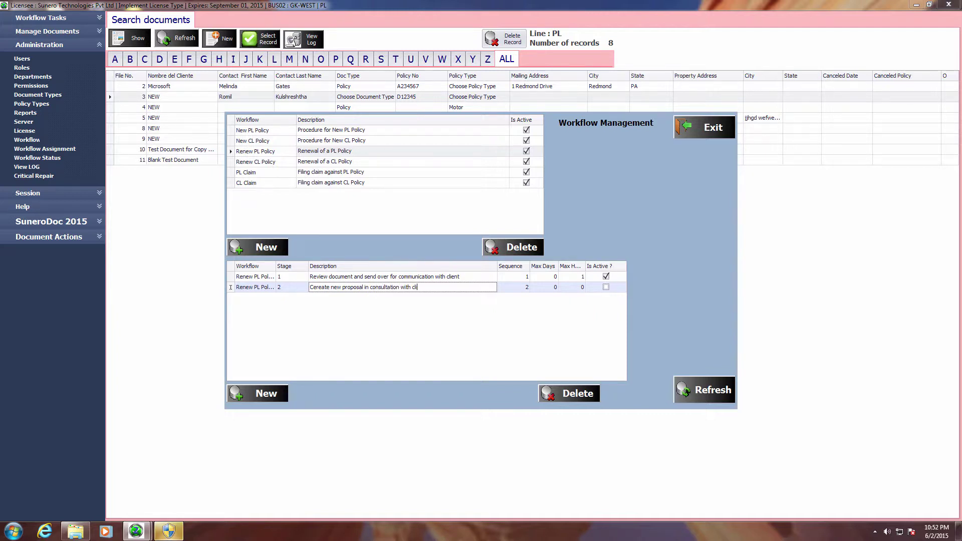
text(ent and get cli)
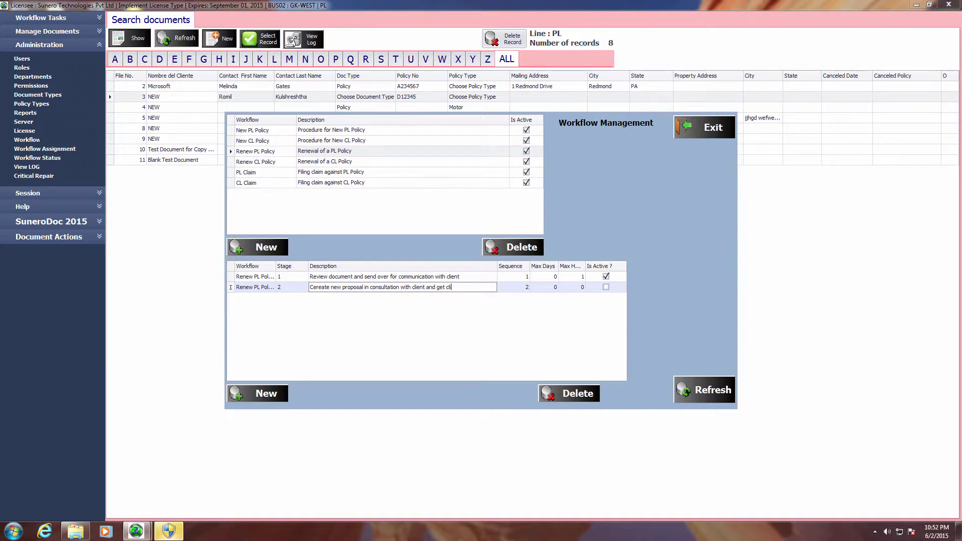
text(ent approvla )
text( for)
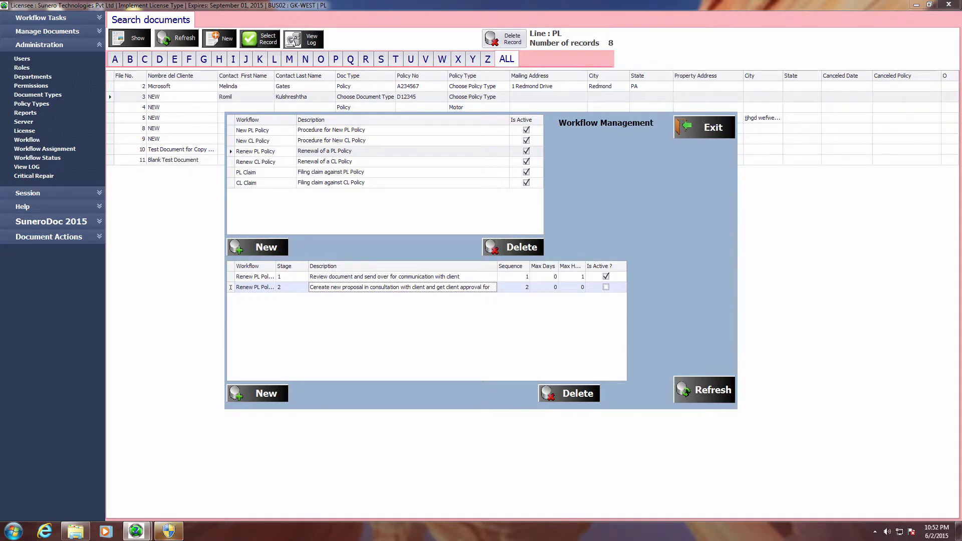
text( proposal)
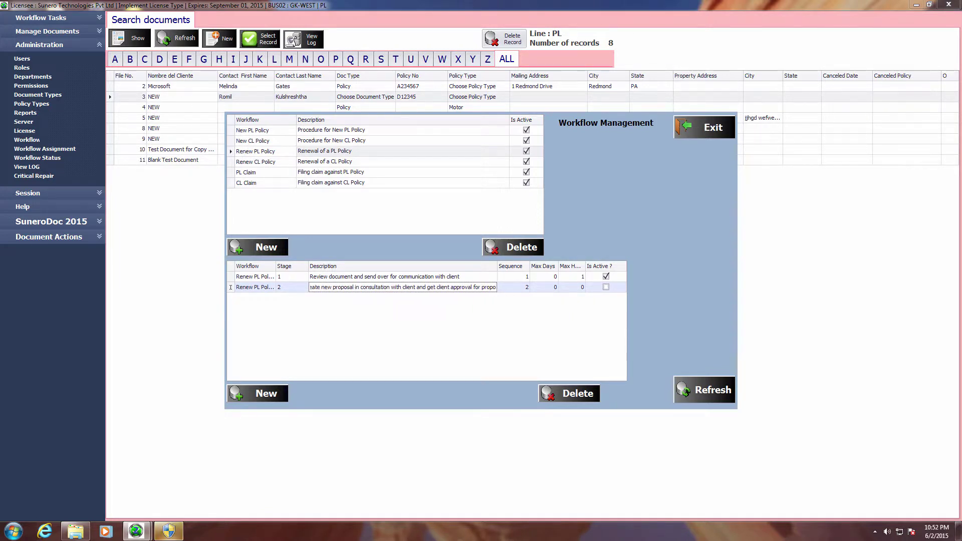
Step: Set the maximum hours of Renew PL Policy stage 2 to 1 and mark the stage active
key(Tab)
key(Tab)
key(Tab)
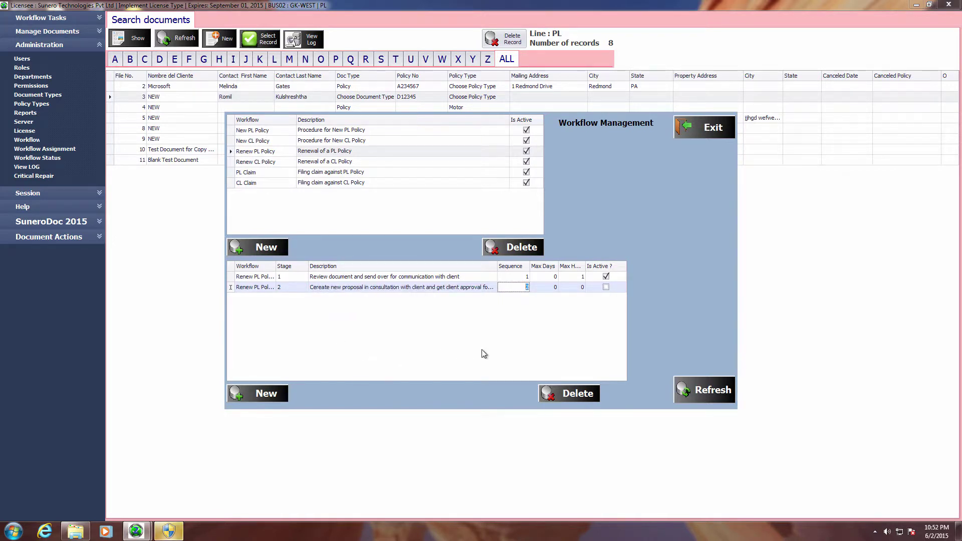
text(1)
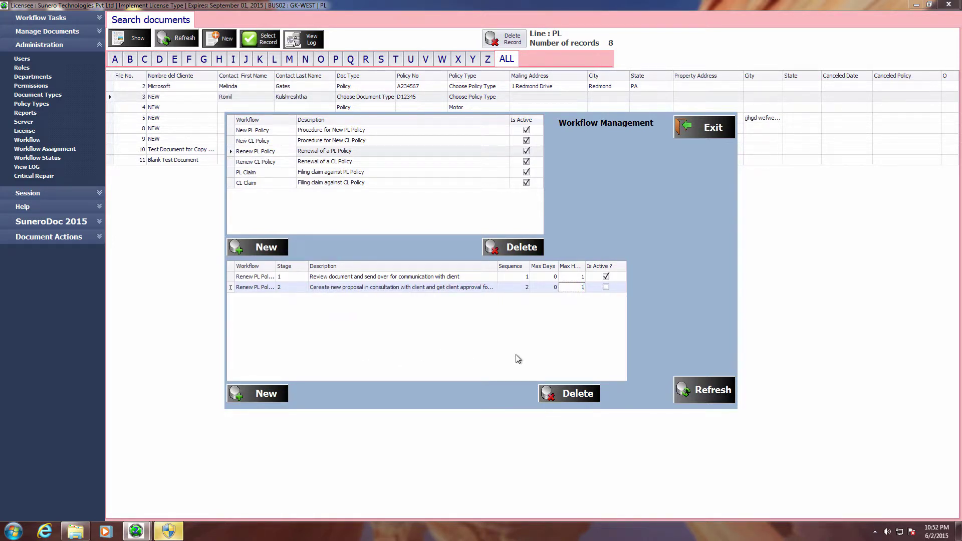
click(606, 287)
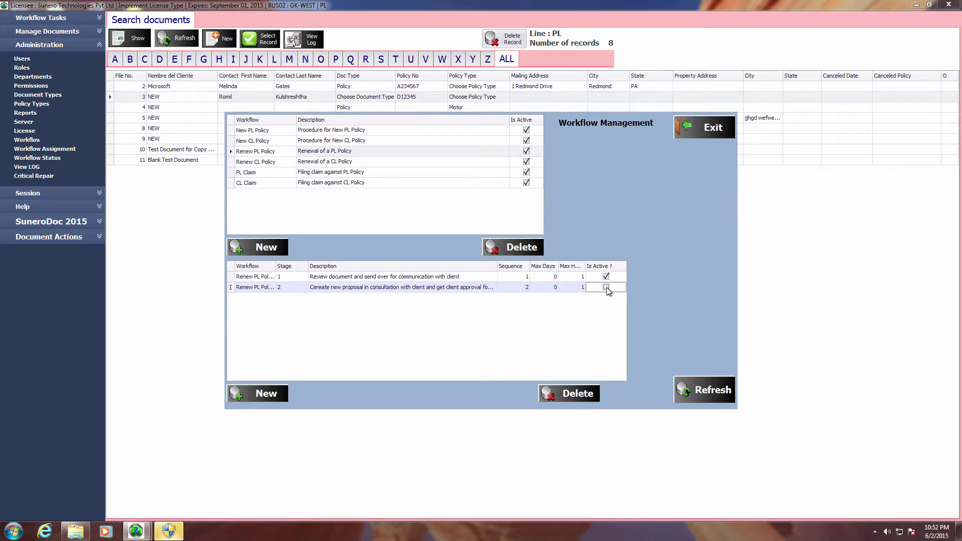
Step: Add a third stage to the Renew PL Policy workflow, name it 3, and open its description for editing
click(261, 394)
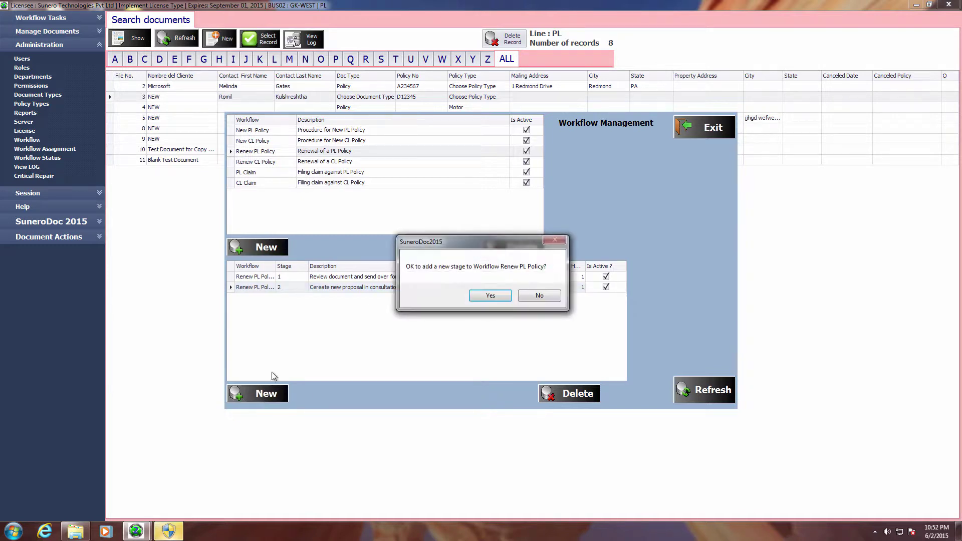
click(489, 296)
click(281, 298)
click(277, 299)
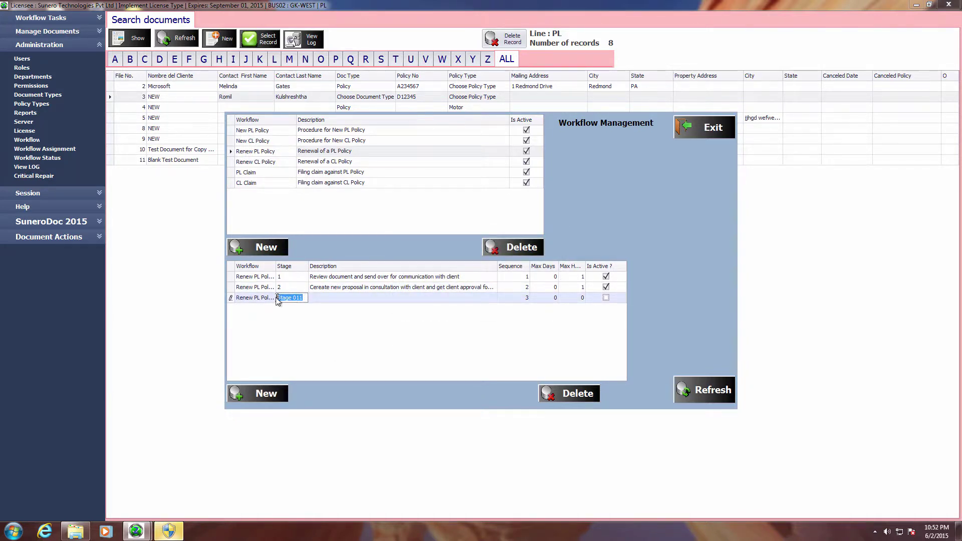
text(3)
click(321, 298)
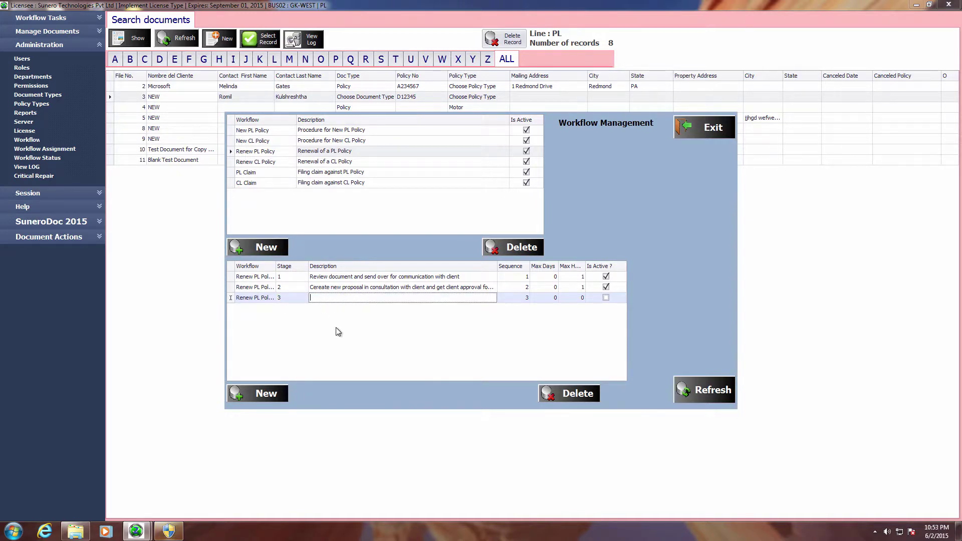
Step: Describe stage 3 of the Renew PL Policy workflow as "Collect premium and send application to Insurance Company"
text(Create)
key(BackSpace)
key(BackSpace)
key(BackSpace)
key(BackSpace)
key(BackSpace)
key(BackSpace)
text(Collec)
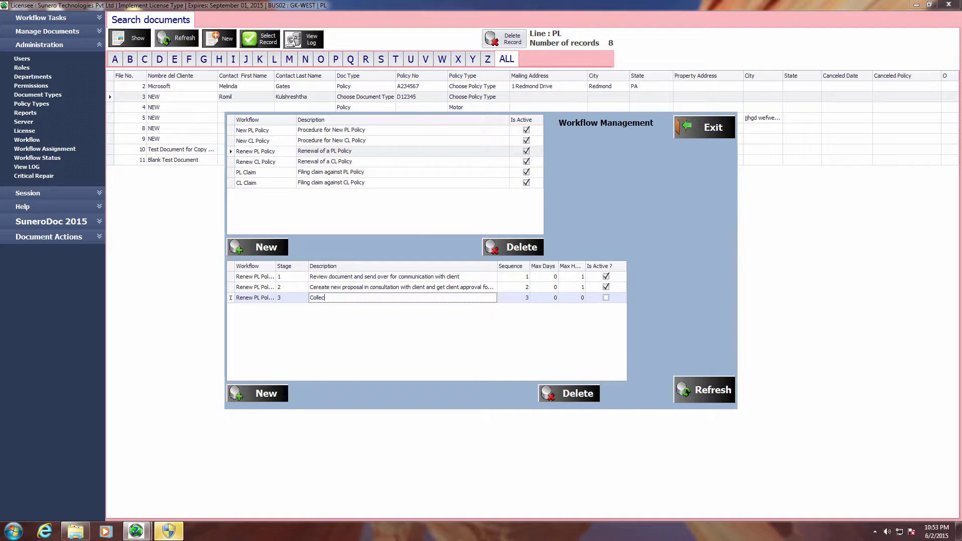
text(t premium and send applic)
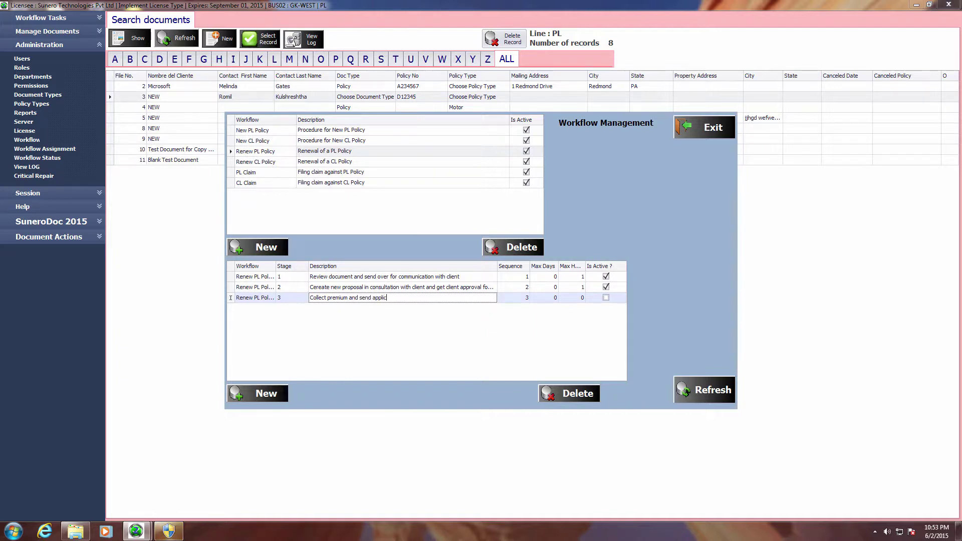
text(ation to Insurance)
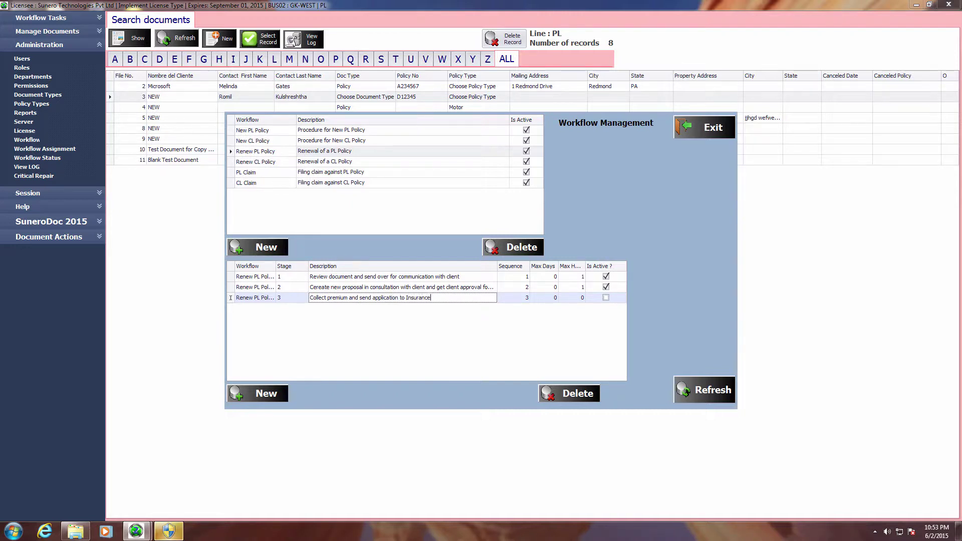
text( Company)
Step: Set the maximum hours of Renew PL Policy stage 3 to 2 and mark the stage active
key(Tab)
key(Tab)
key(Tab)
text(2)
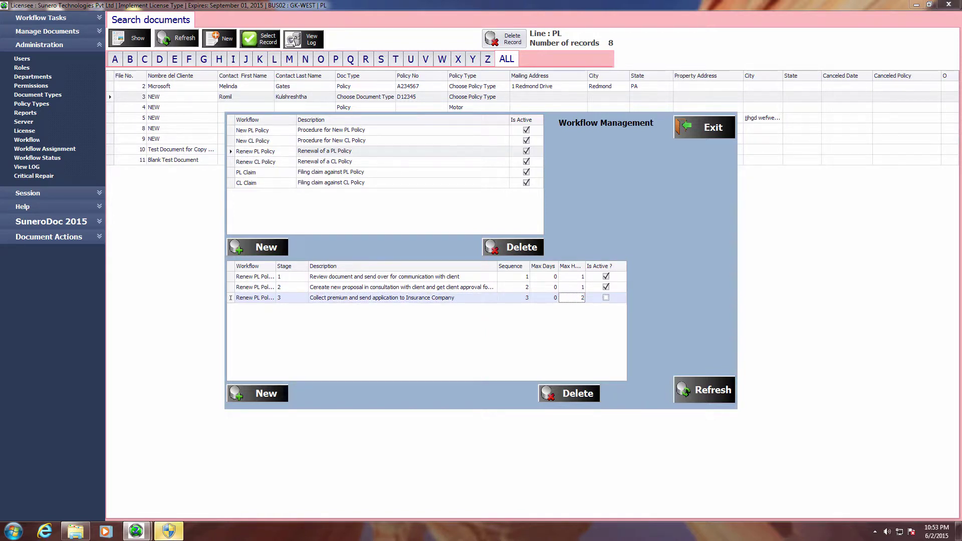
key(Tab)
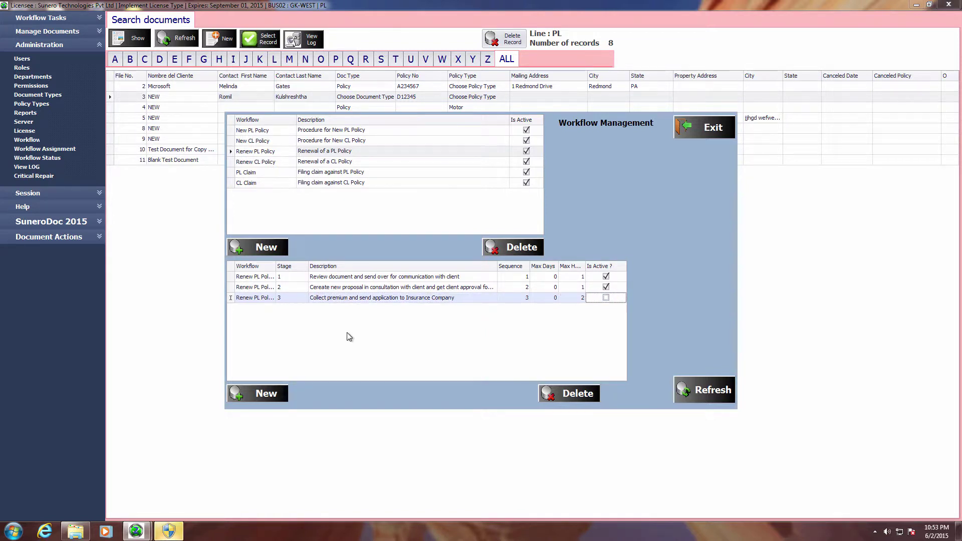
key(space)
Step: Add a fourth Renew PL Policy stage named 4, described as "Follow up with Insurance Company and obtain issued policy"
click(265, 390)
click(489, 295)
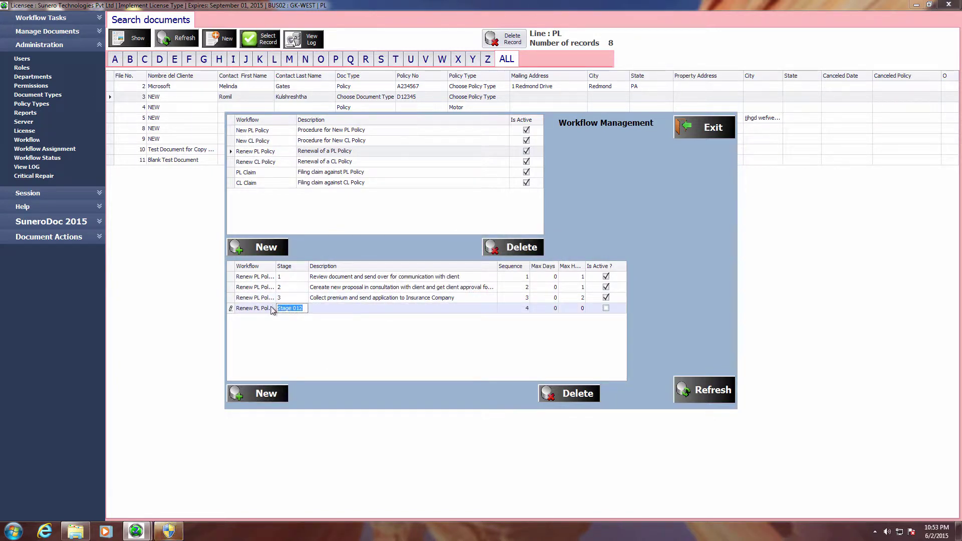
text(4)
click(340, 308)
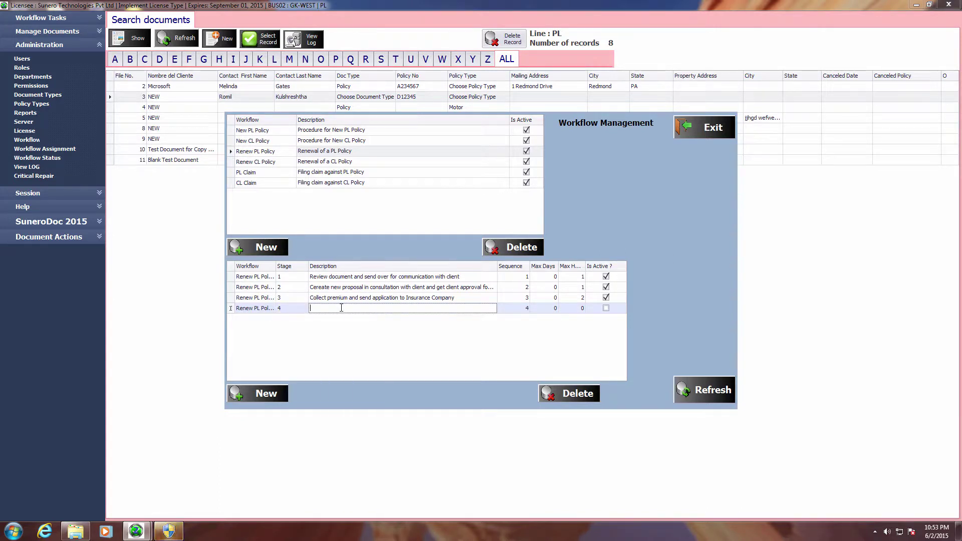
text(Follow up w)
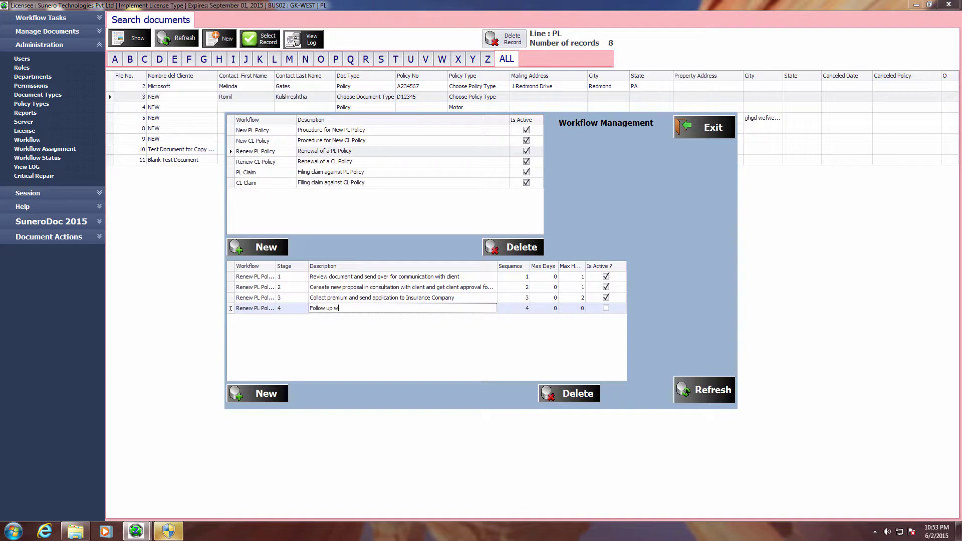
text(ith Insurance)
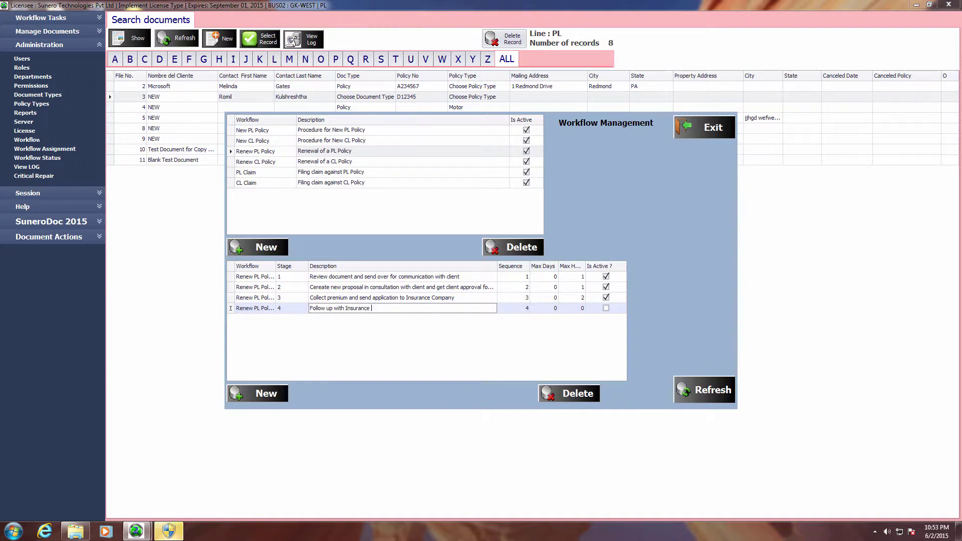
text( Company and obtain issued)
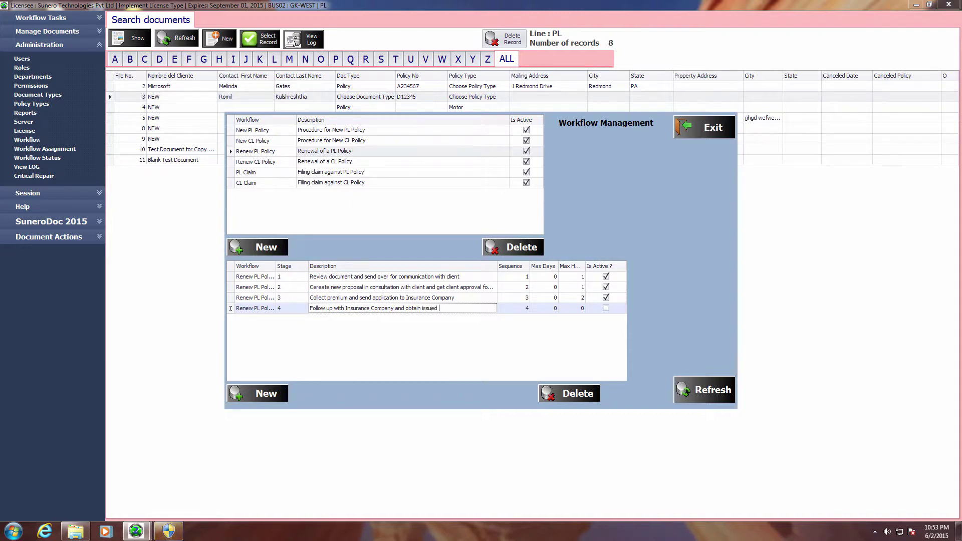
text( policy)
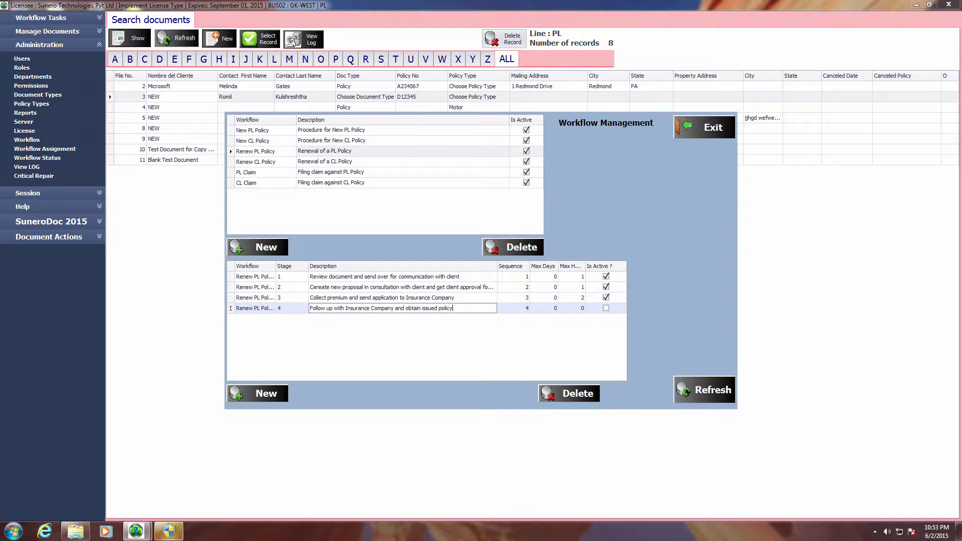
Step: Set the maximum days of Renew PL Policy stage 4 to 2 and mark the stage active
click(581, 308)
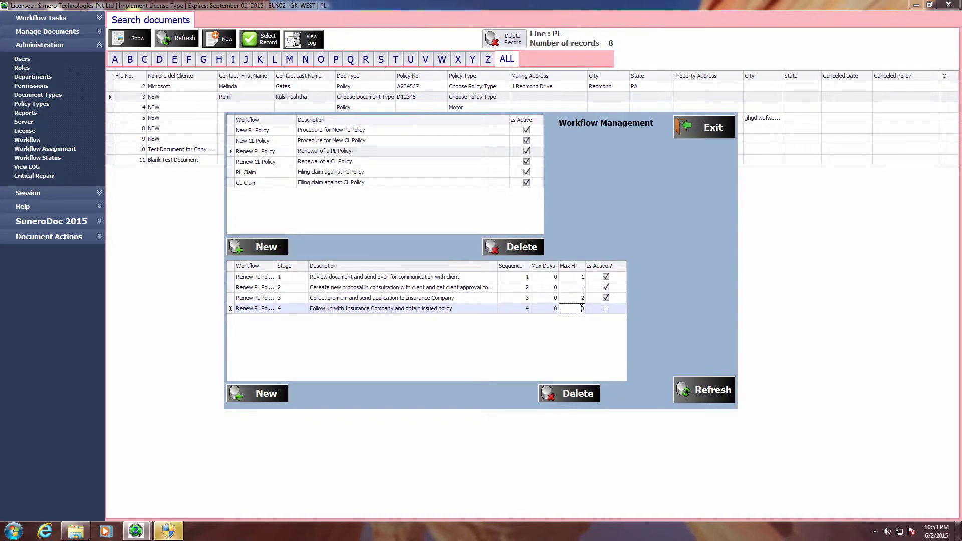
click(553, 309)
text(2)
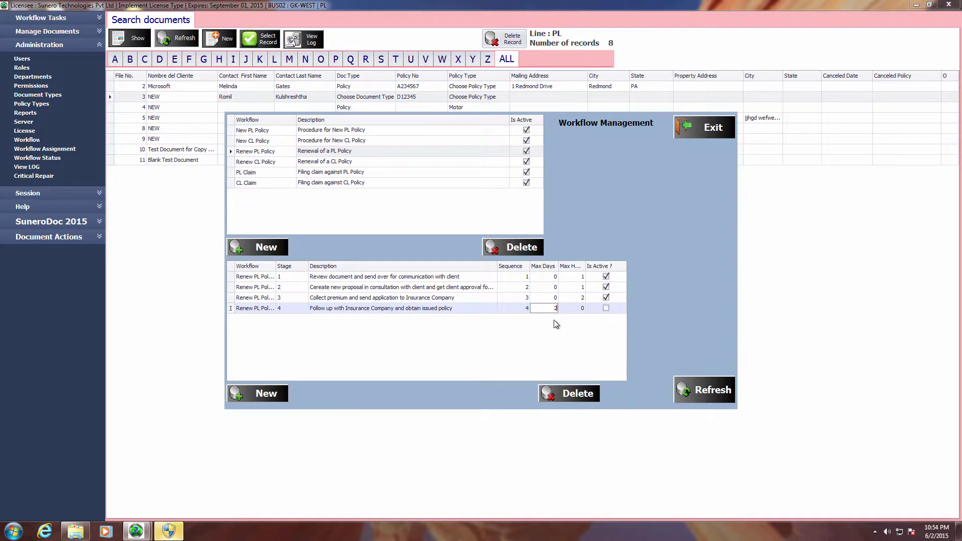
key(Tab)
click(606, 309)
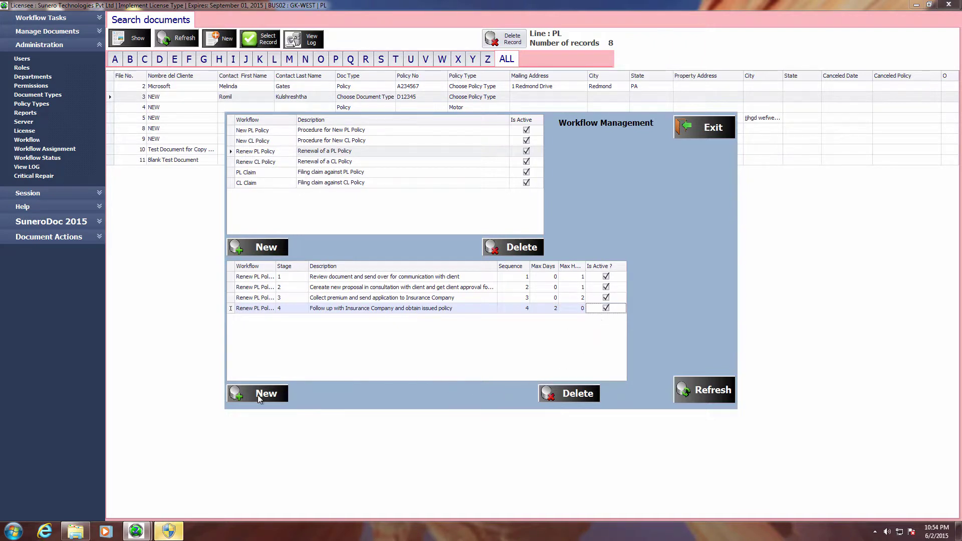
click(409, 277)
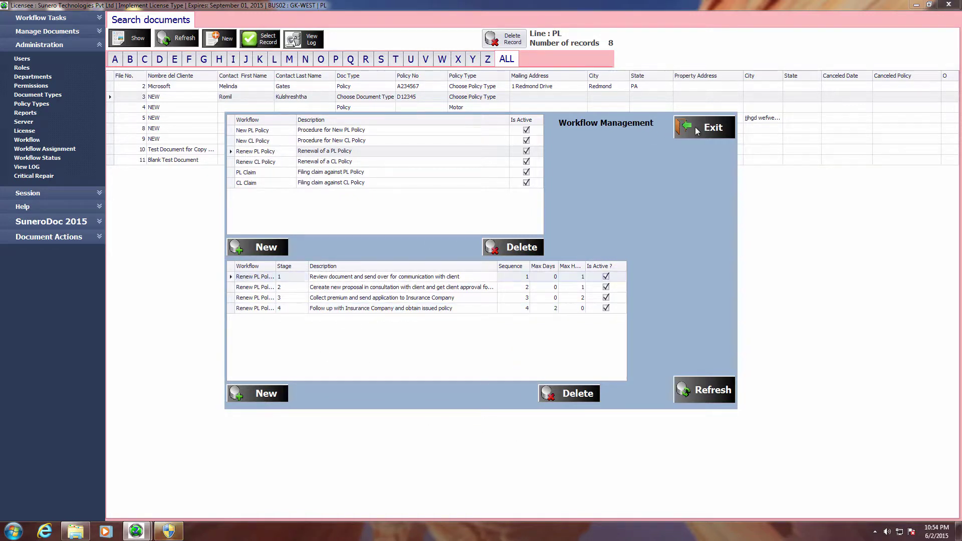
Step: Leave workflow management and choose the Renew PL Policy workflow in the workflow assignment management
click(695, 127)
click(92, 146)
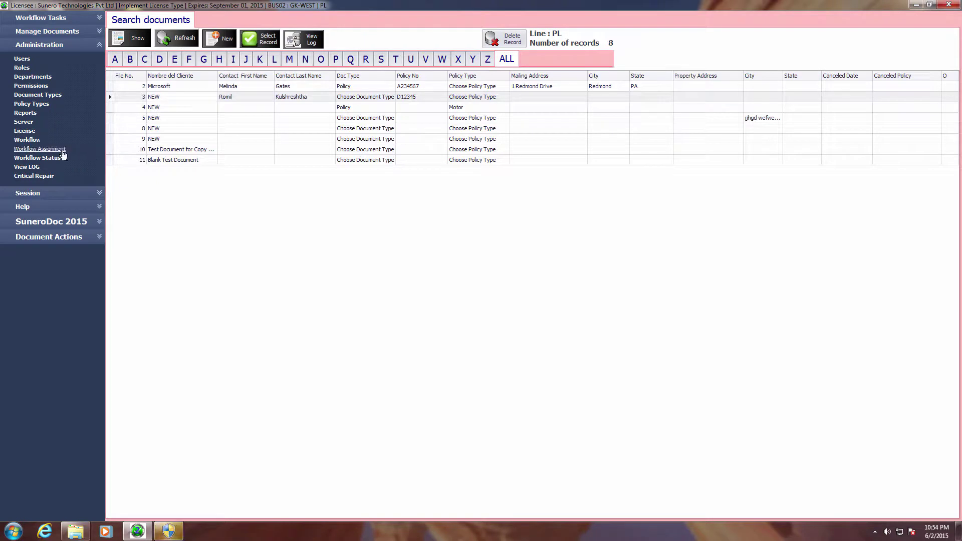
click(420, 103)
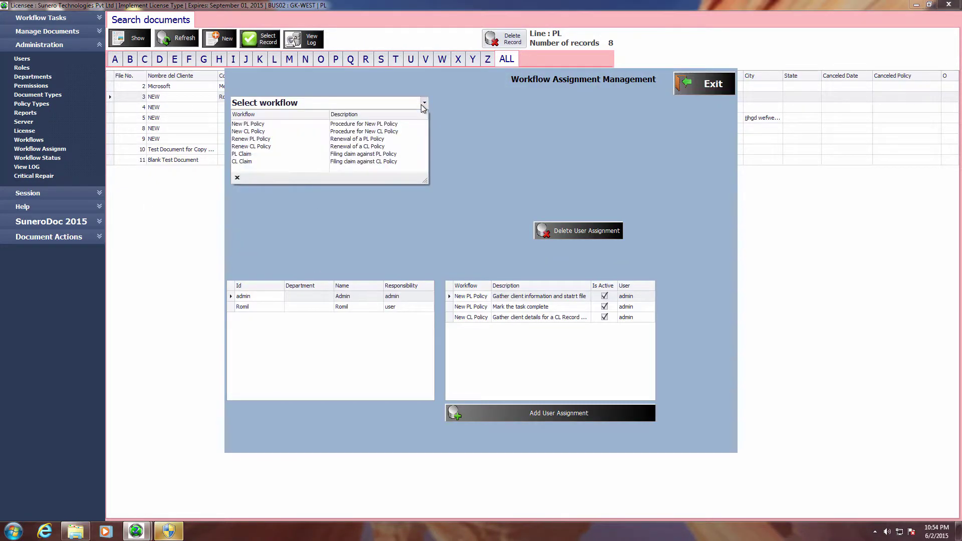
click(361, 156)
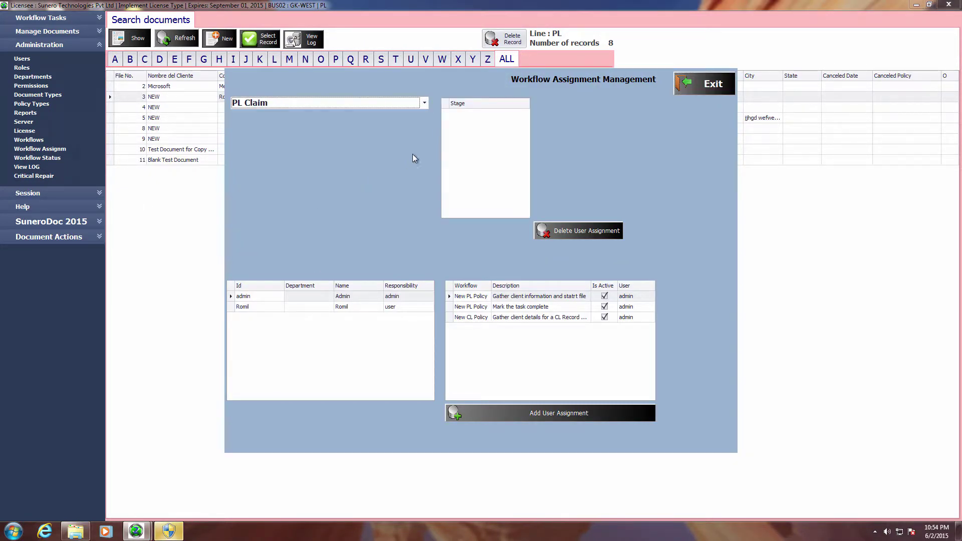
click(422, 103)
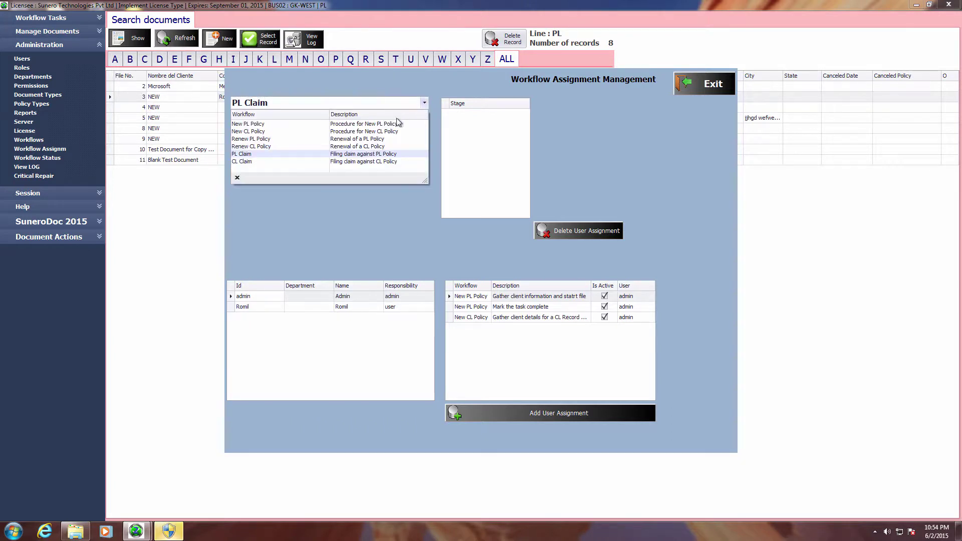
click(380, 139)
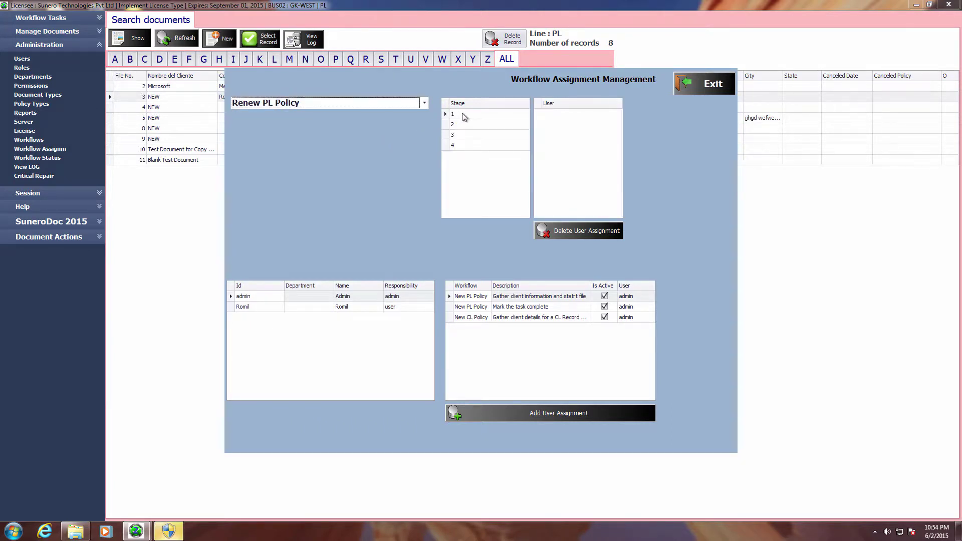
Step: Assign the admin user to stage 1 of the Renew PL Policy workflow and confirm the assignment
click(317, 295)
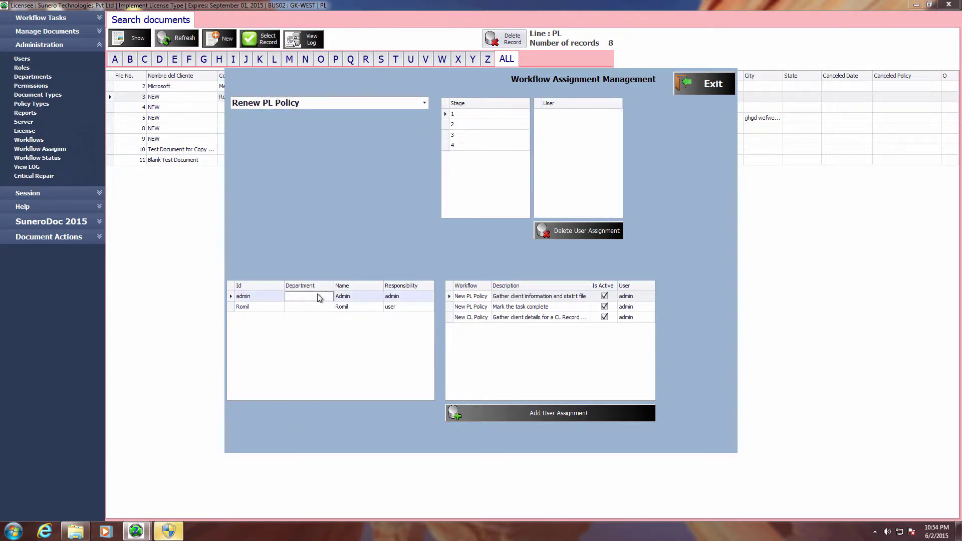
click(514, 411)
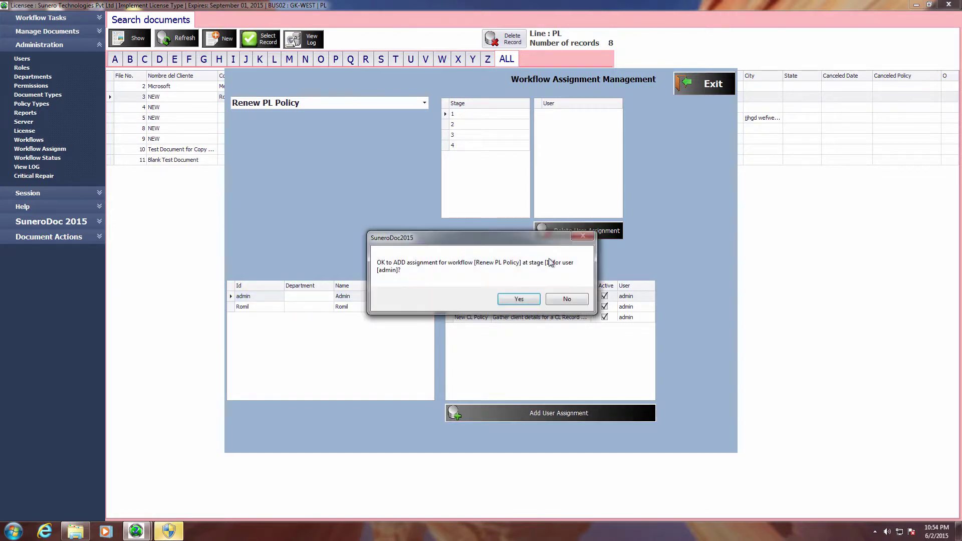
click(514, 301)
click(514, 301)
Step: Assign the user with the "user" responsibility to stage 2 of the Renew PL Policy workflow
click(484, 125)
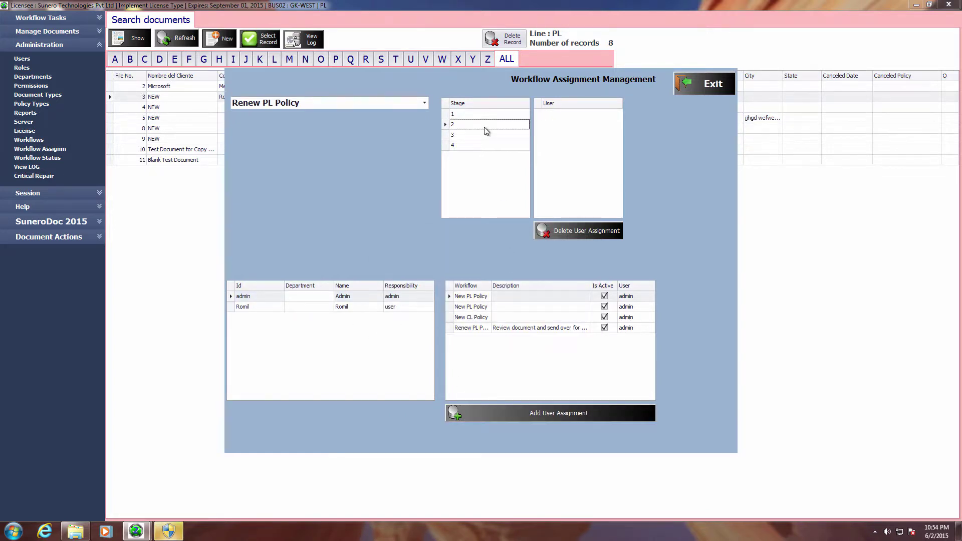
click(321, 309)
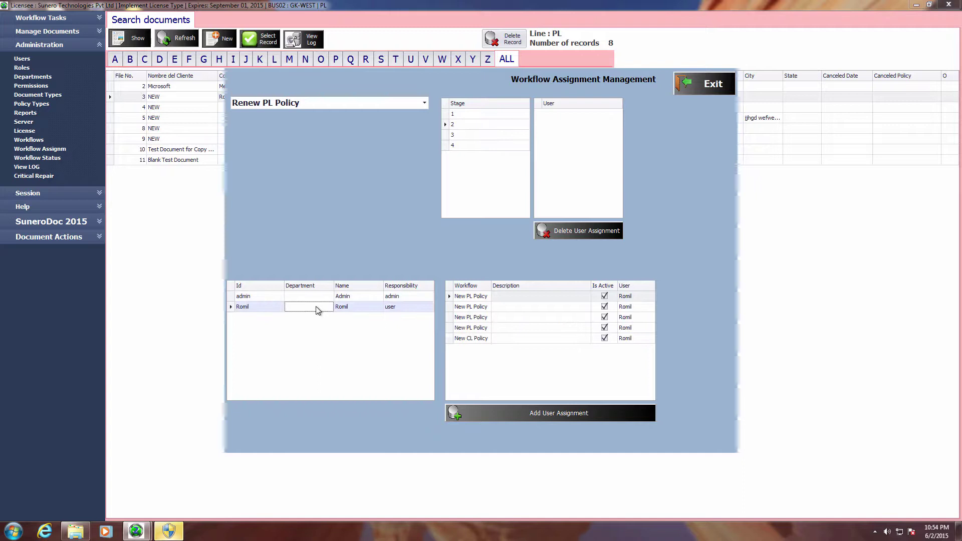
click(521, 412)
click(518, 299)
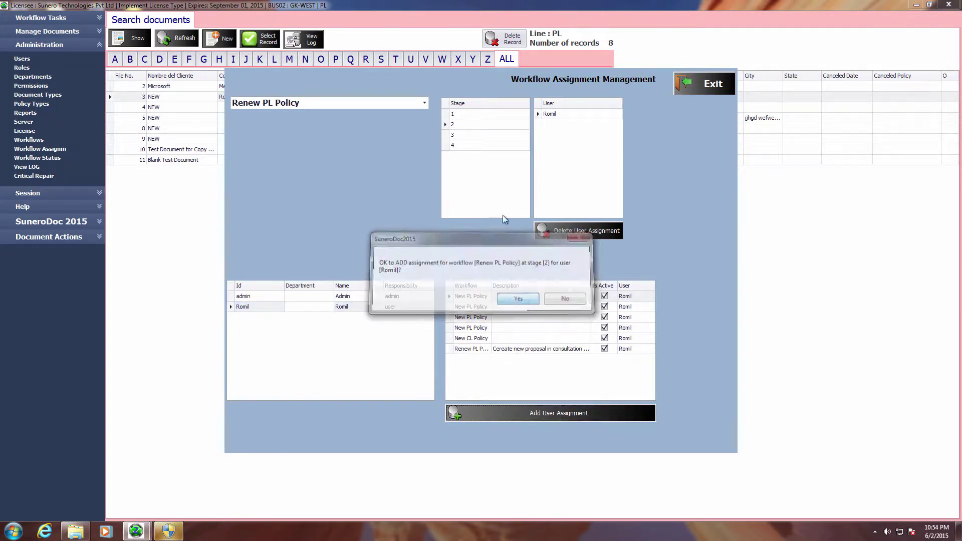
Step: Assign the same non-admin user to stages 3 and 4 of the Renew PL Policy workflow
click(478, 135)
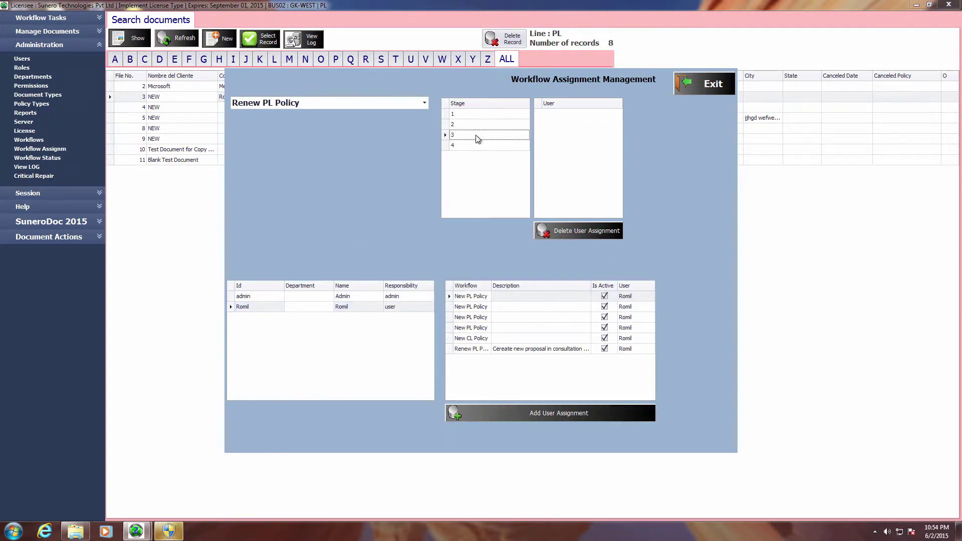
click(531, 414)
click(518, 300)
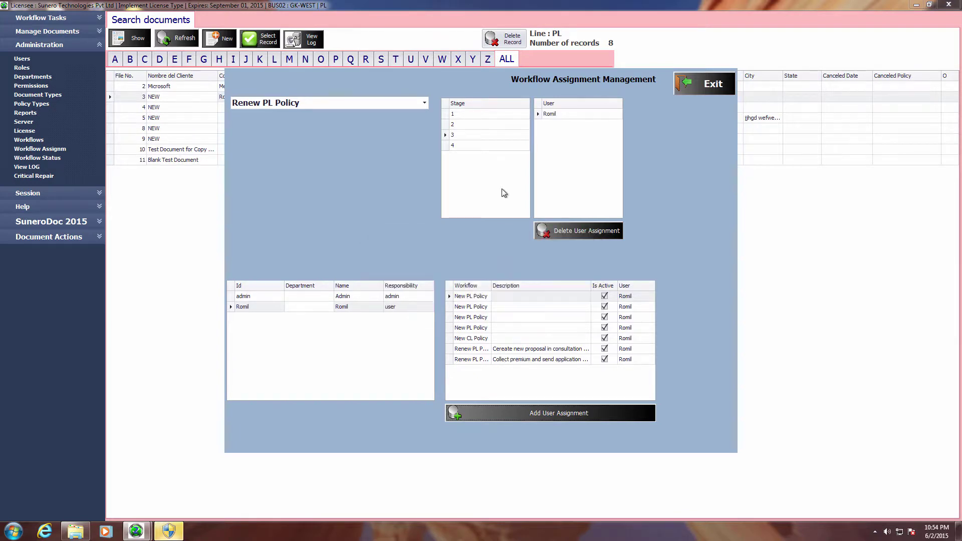
click(485, 147)
click(535, 418)
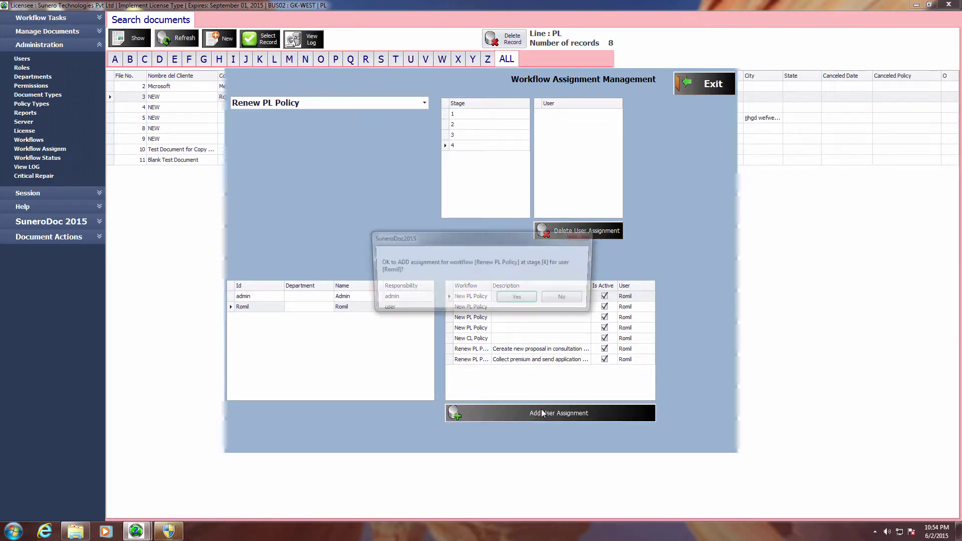
click(524, 300)
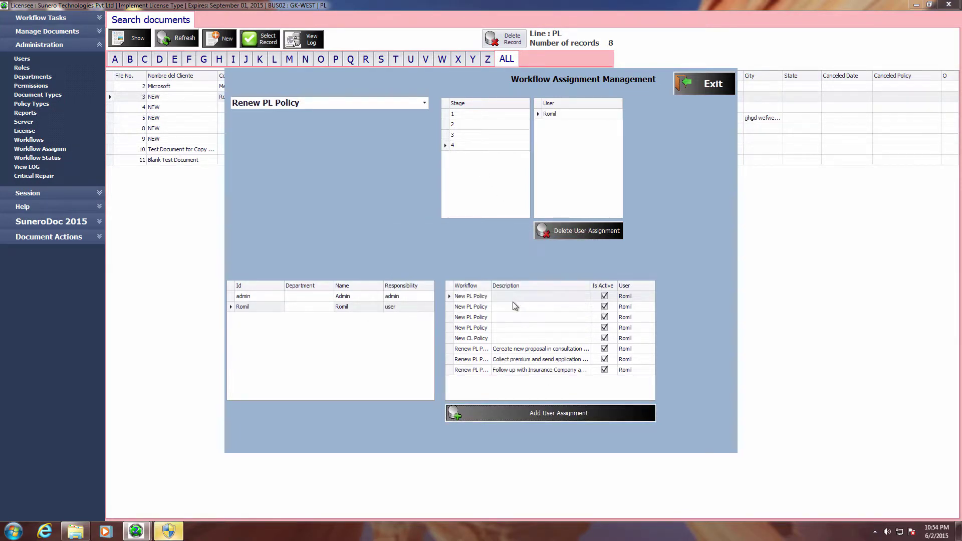
Step: Review the user assigned to each Renew PL Policy stage and the workflow assignments of both users
click(471, 116)
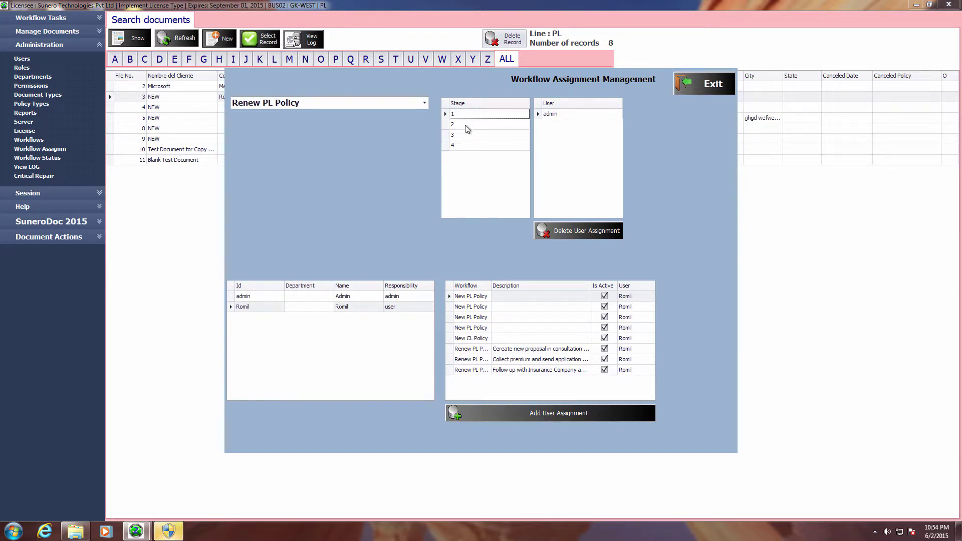
click(468, 125)
click(461, 136)
click(456, 146)
click(257, 296)
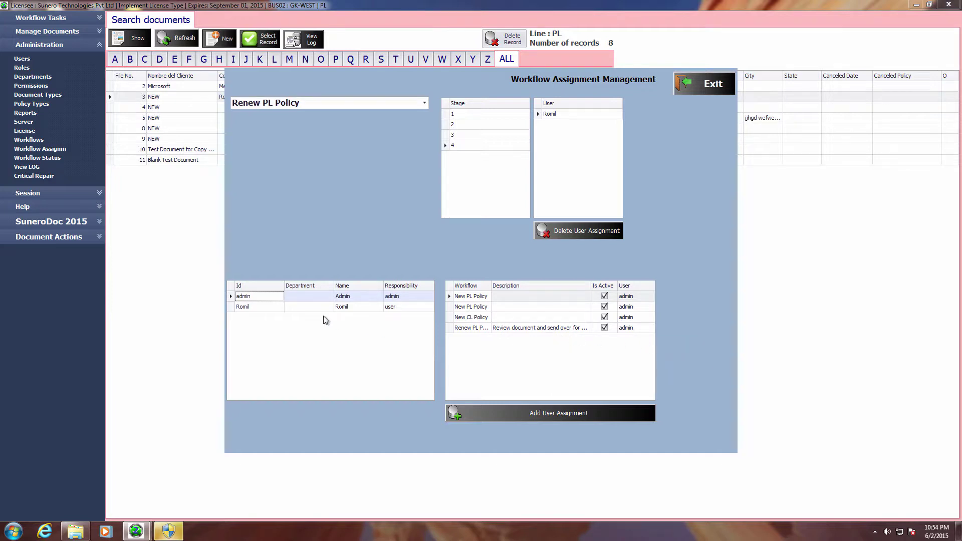
click(281, 309)
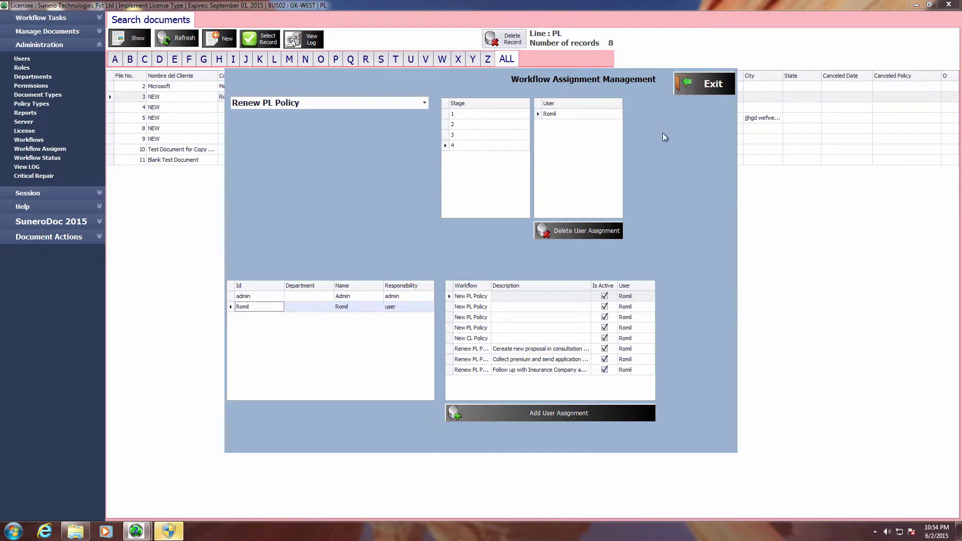
Step: Close the workflow assignment management and select the document record with file number 3
click(694, 80)
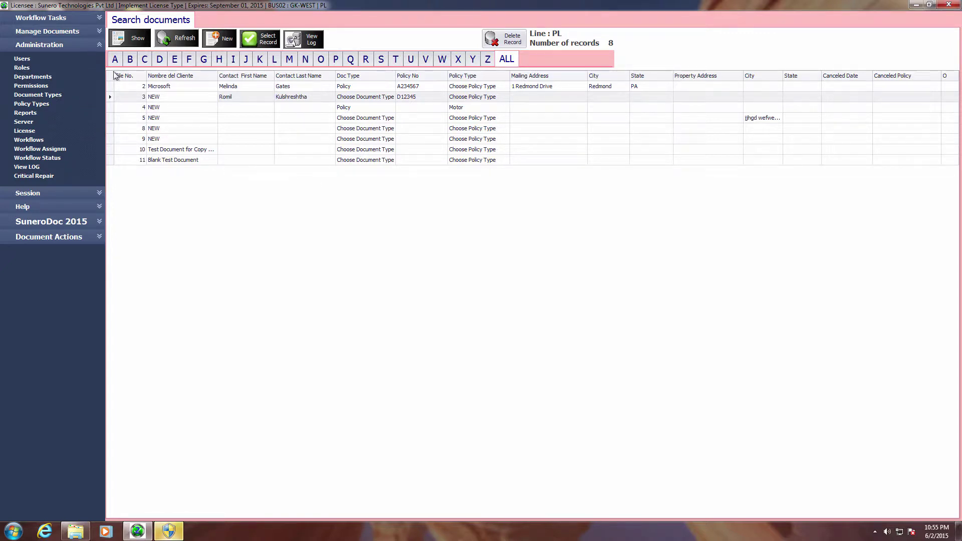
click(135, 120)
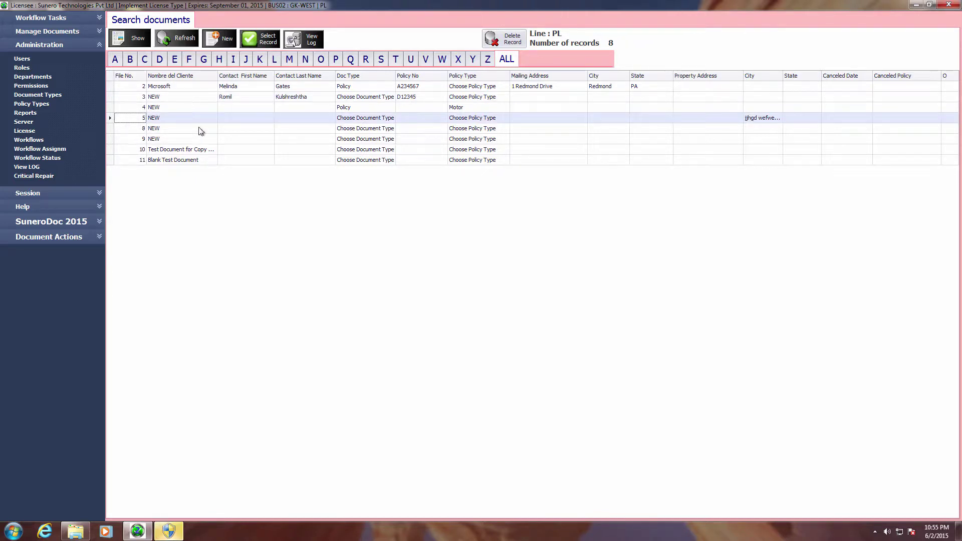
click(145, 97)
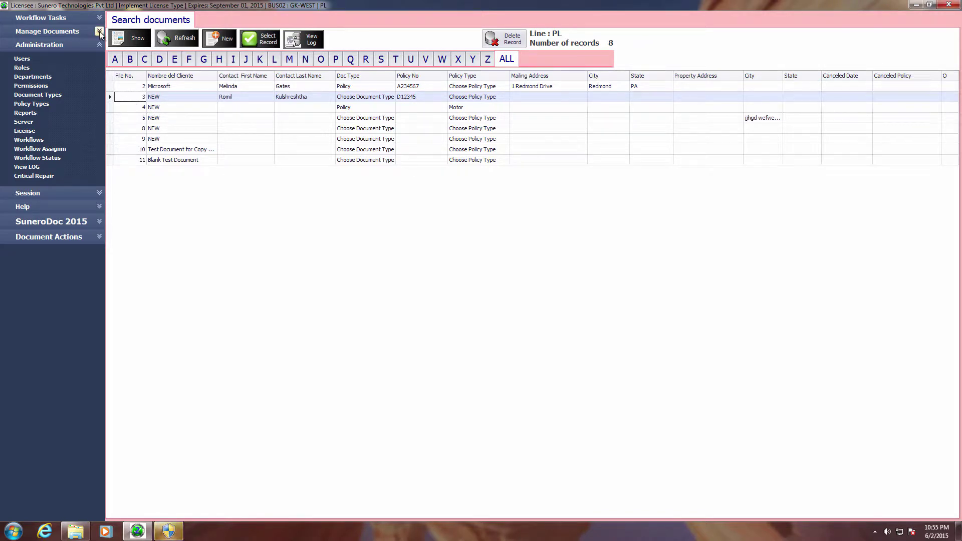
Step: Create a document-based instance of the Renew PL Policy workflow for document 3 and confirm its creation
click(99, 18)
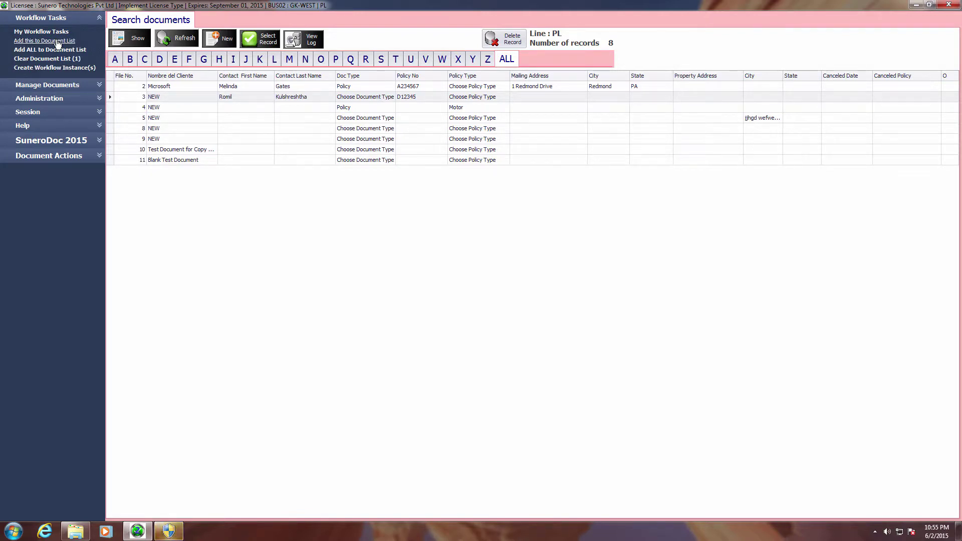
click(59, 70)
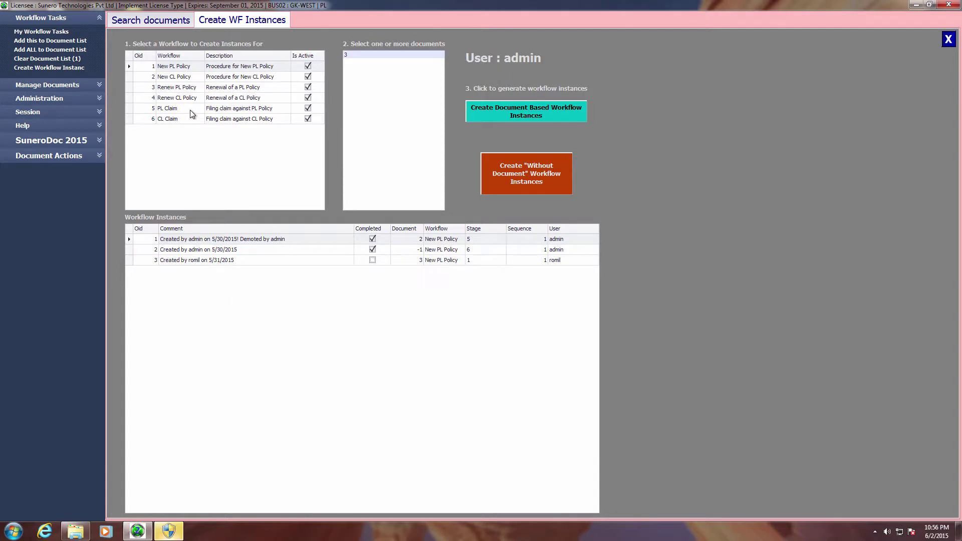
click(194, 89)
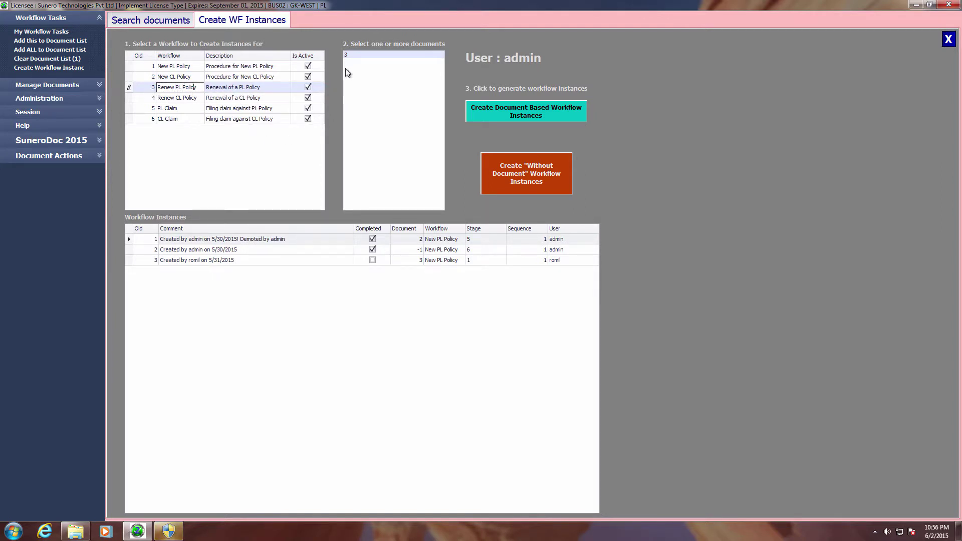
click(357, 56)
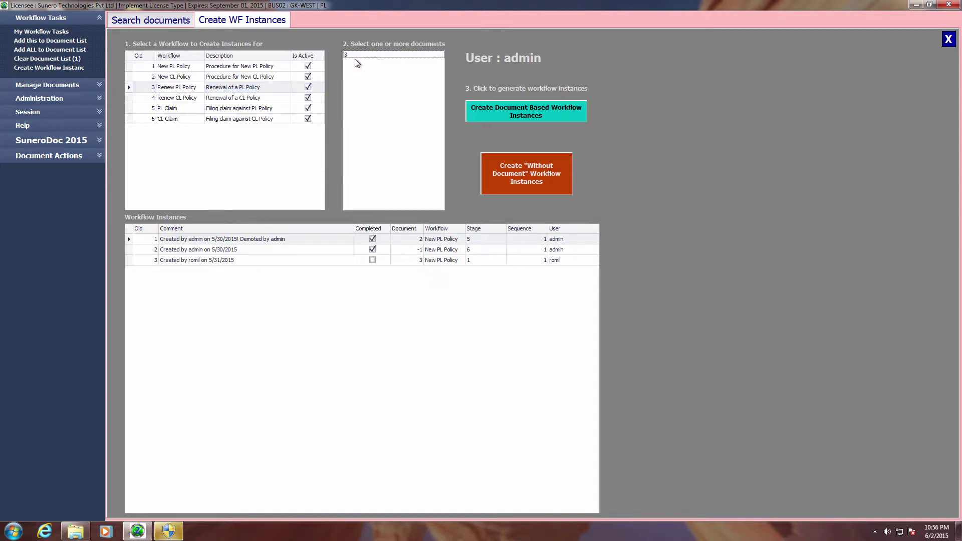
click(356, 60)
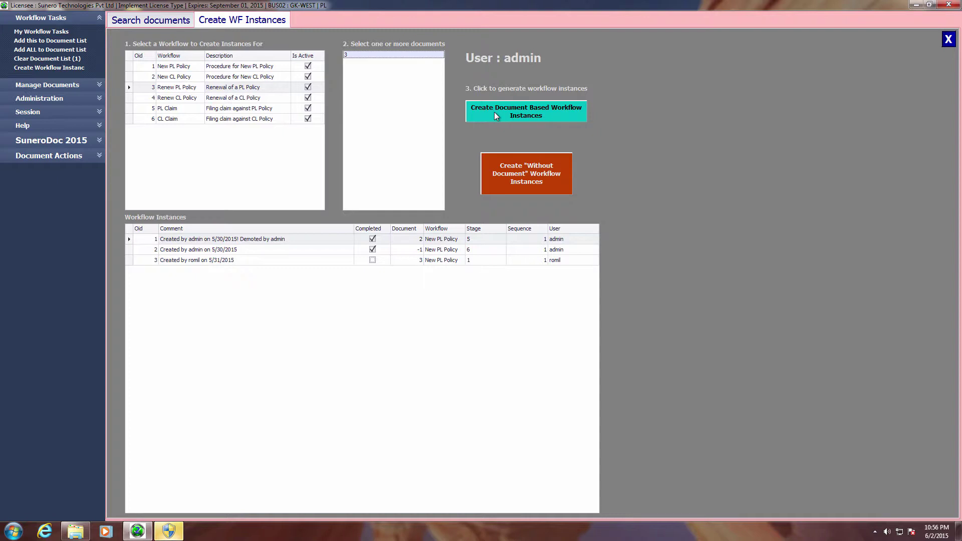
click(524, 116)
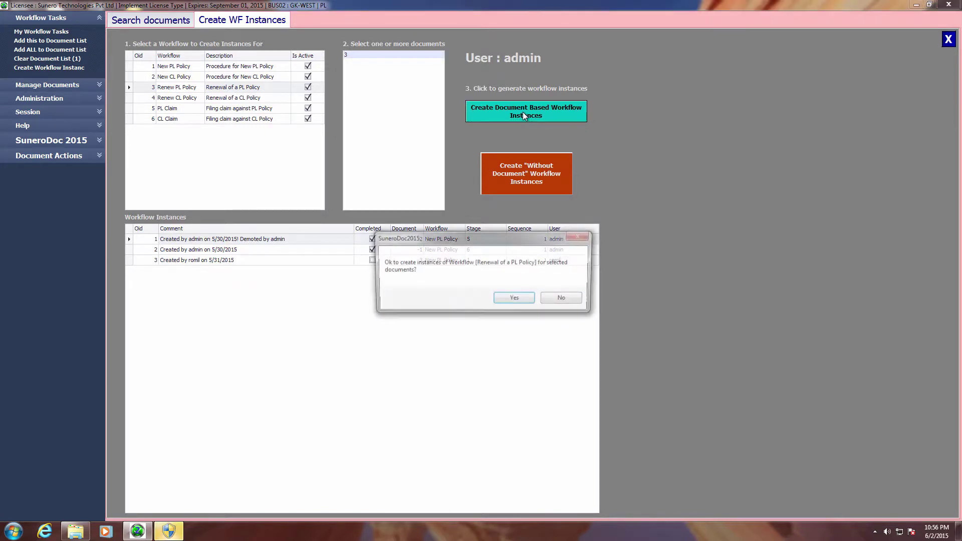
click(519, 300)
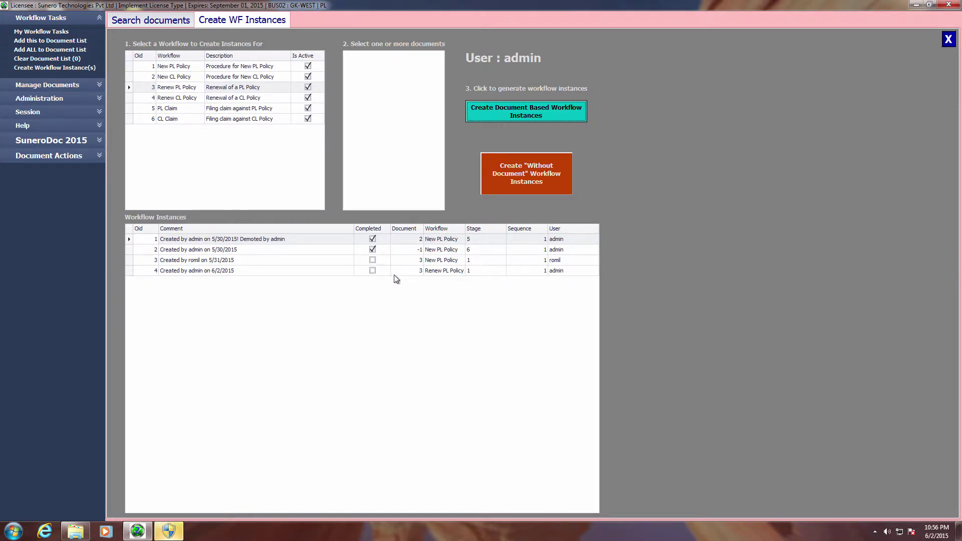
Step: Create a workflow instance without a document for the New PL Policy workflow
click(176, 66)
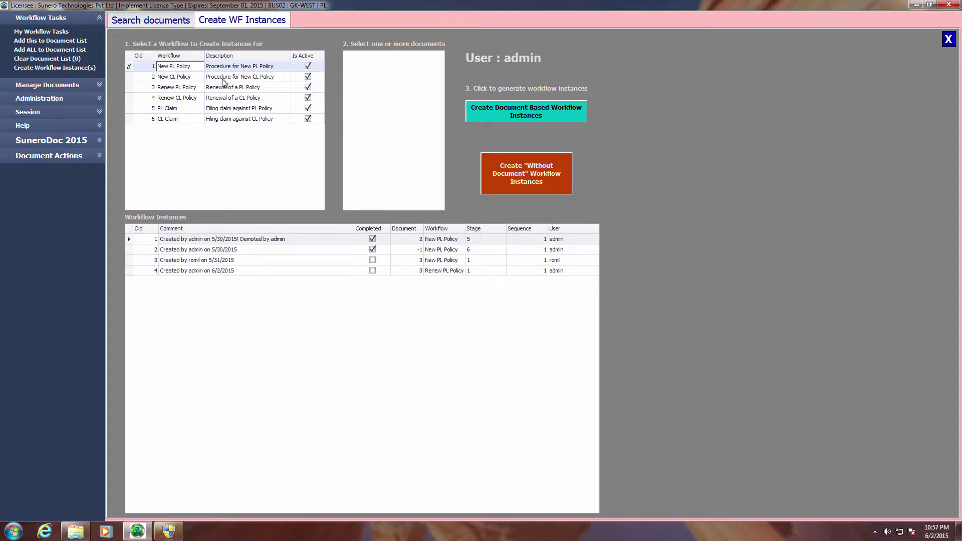
click(519, 173)
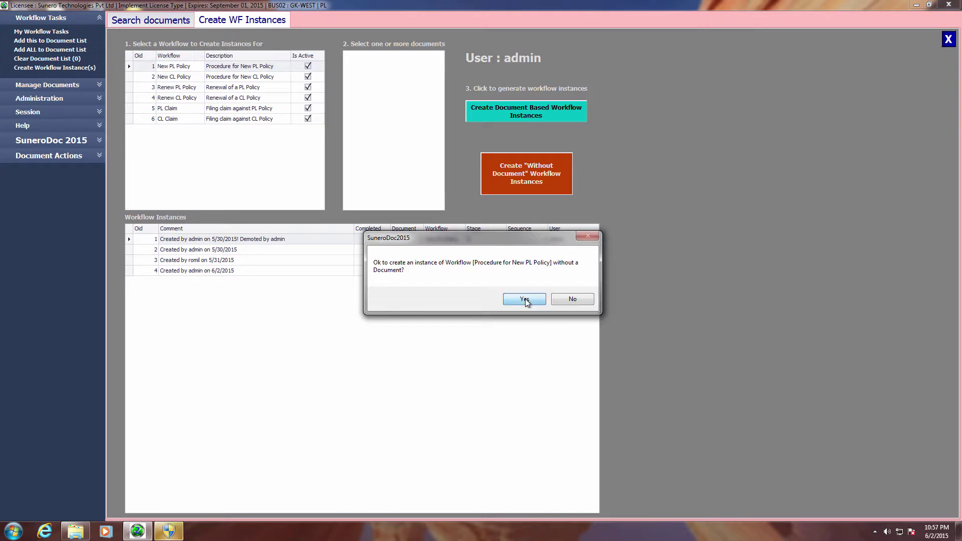
click(524, 300)
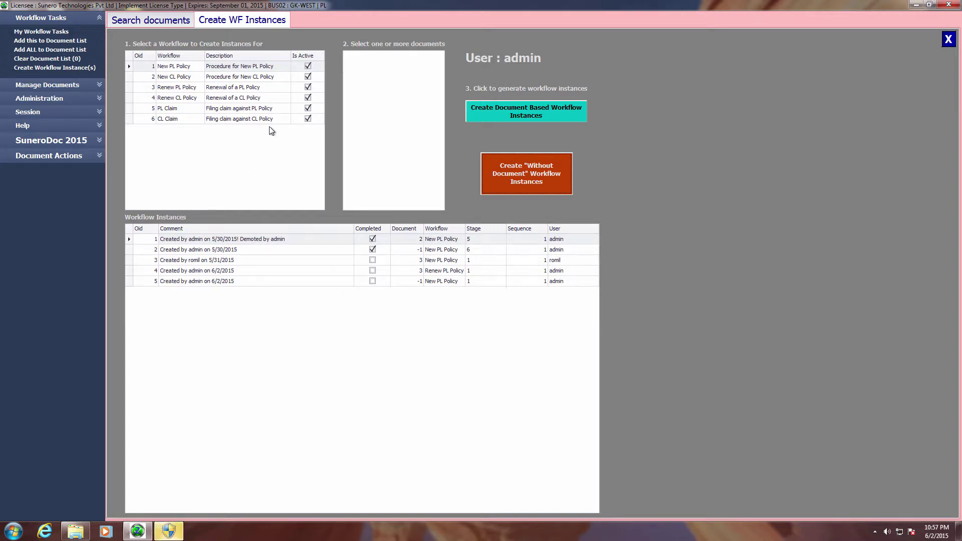
Step: Check the completion status of workflow instances 3, 4 and 5 in the instance list
click(372, 260)
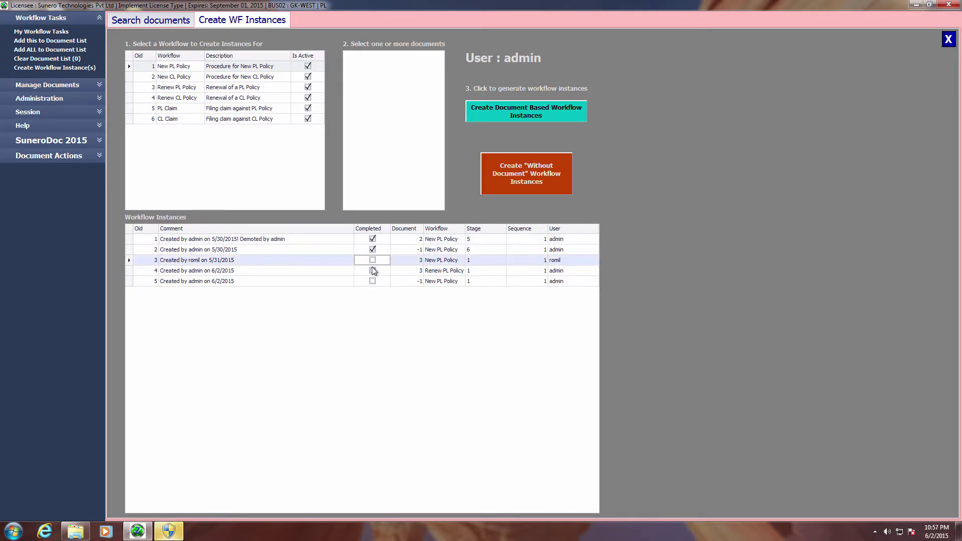
click(371, 271)
click(371, 281)
click(372, 270)
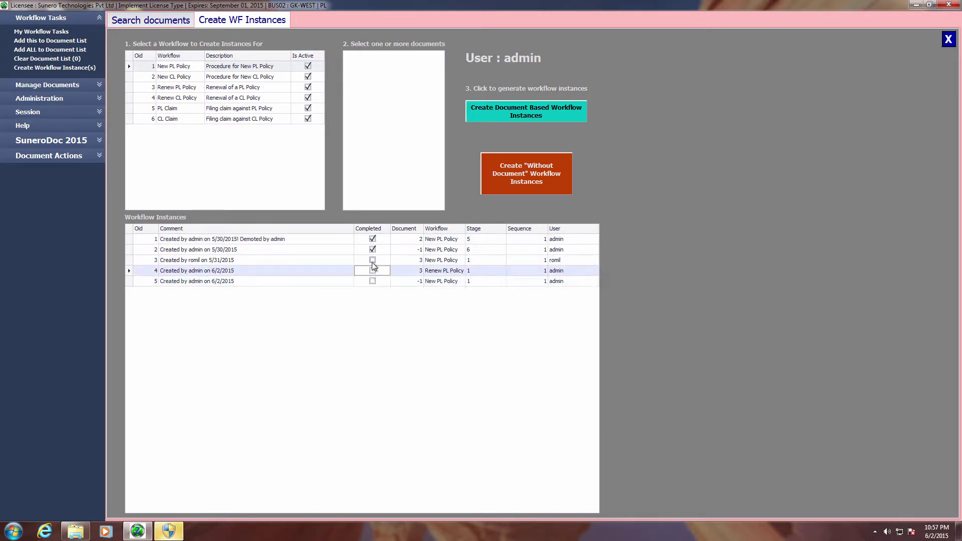
click(372, 260)
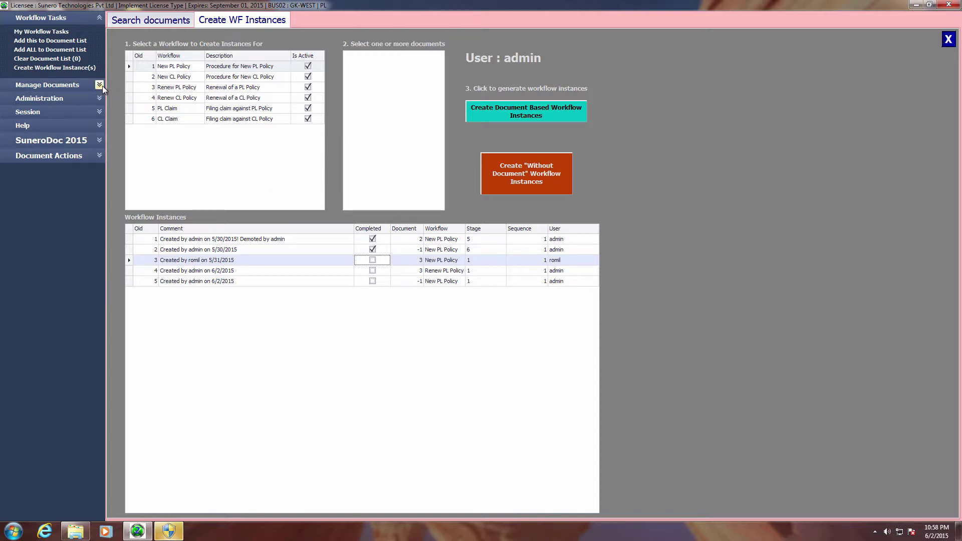
Step: Open the workflow status overview and examine the associated documents and completion of the listed workflow tasks
click(102, 98)
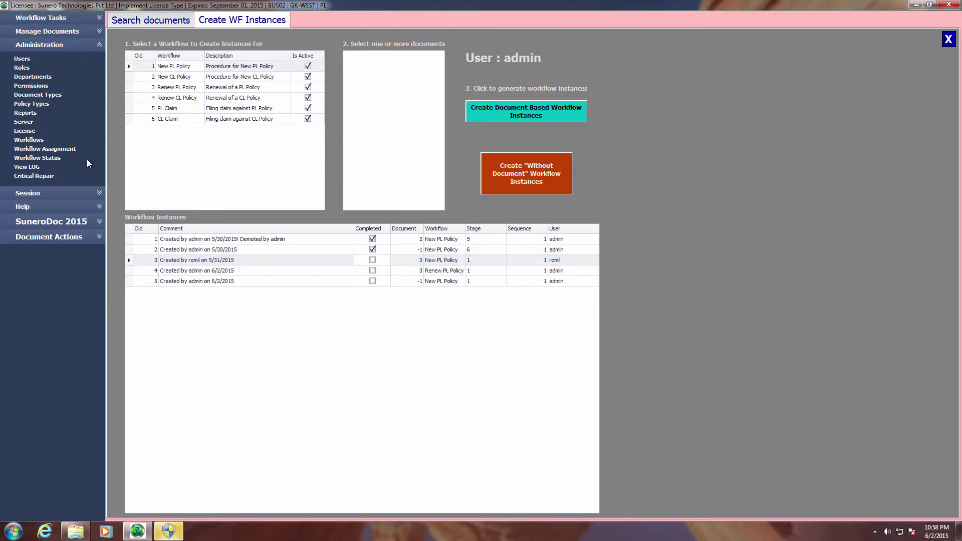
click(48, 160)
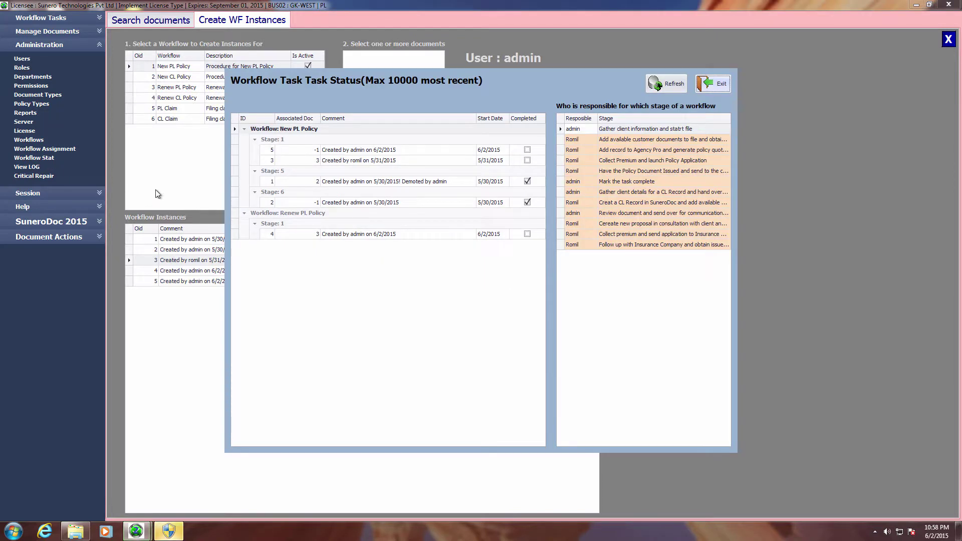
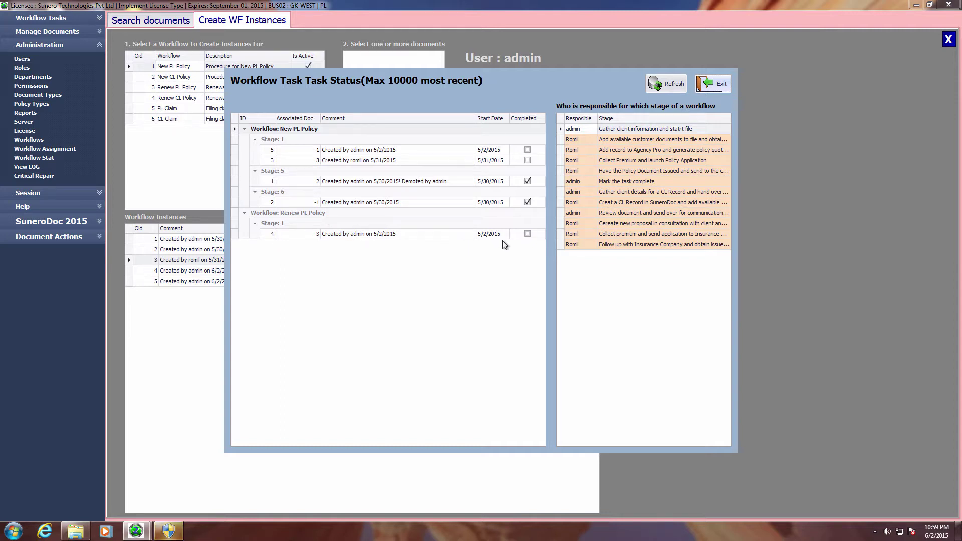
click(528, 234)
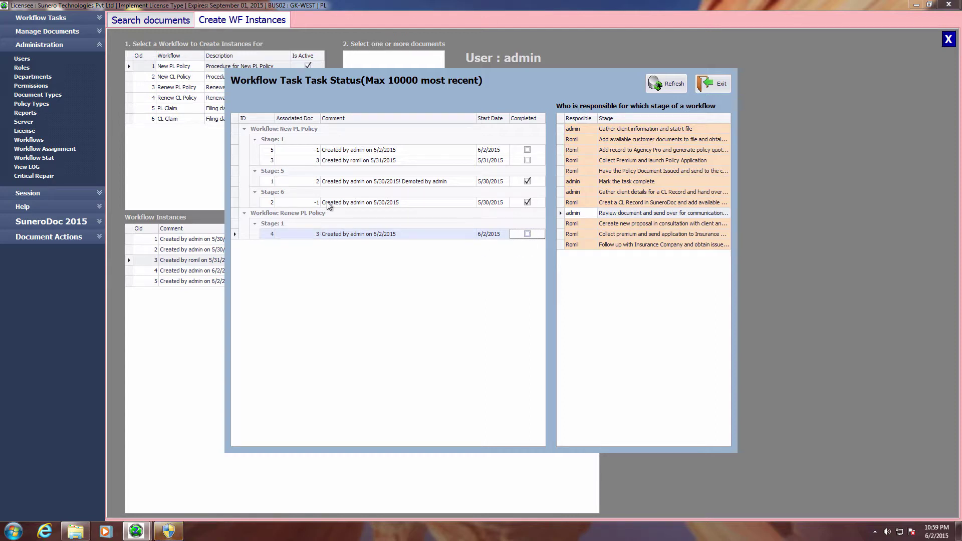
click(281, 181)
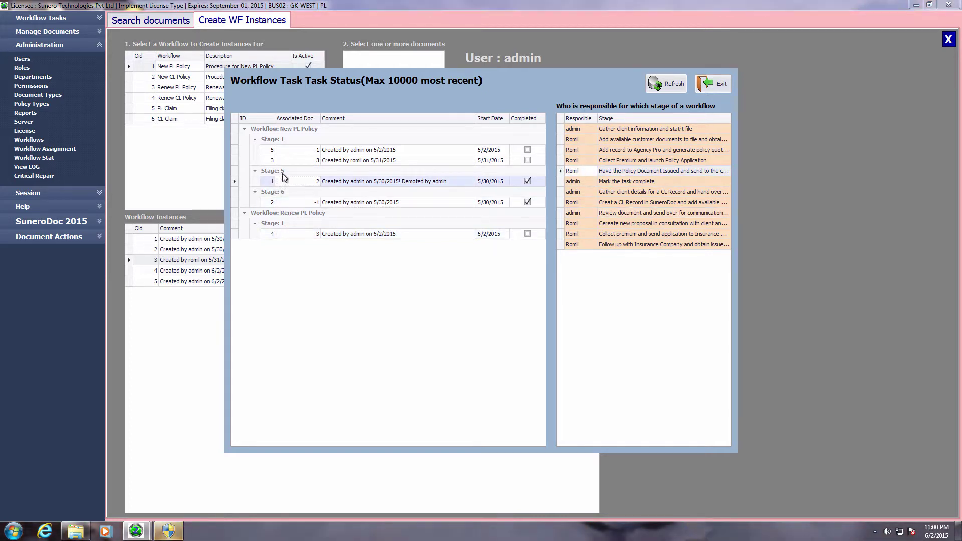
click(289, 160)
click(288, 147)
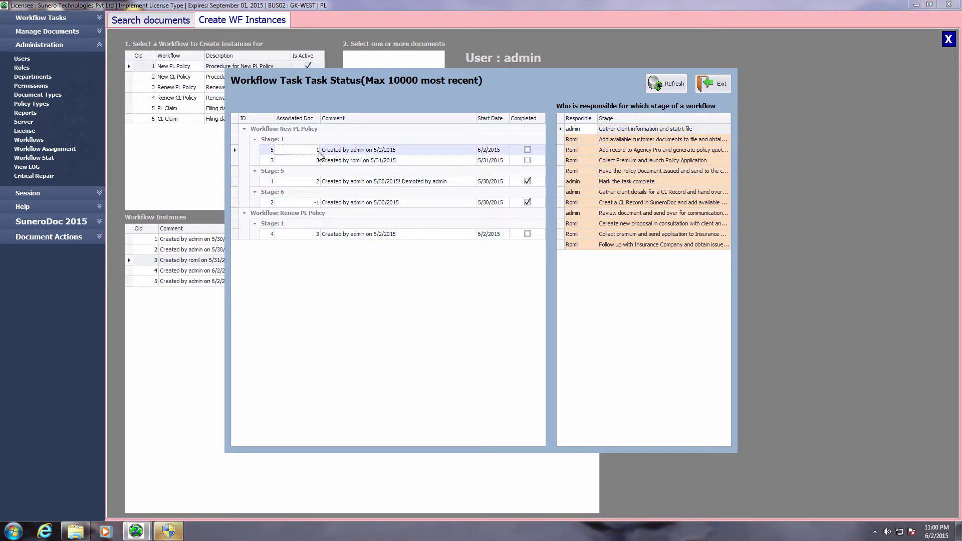
click(312, 160)
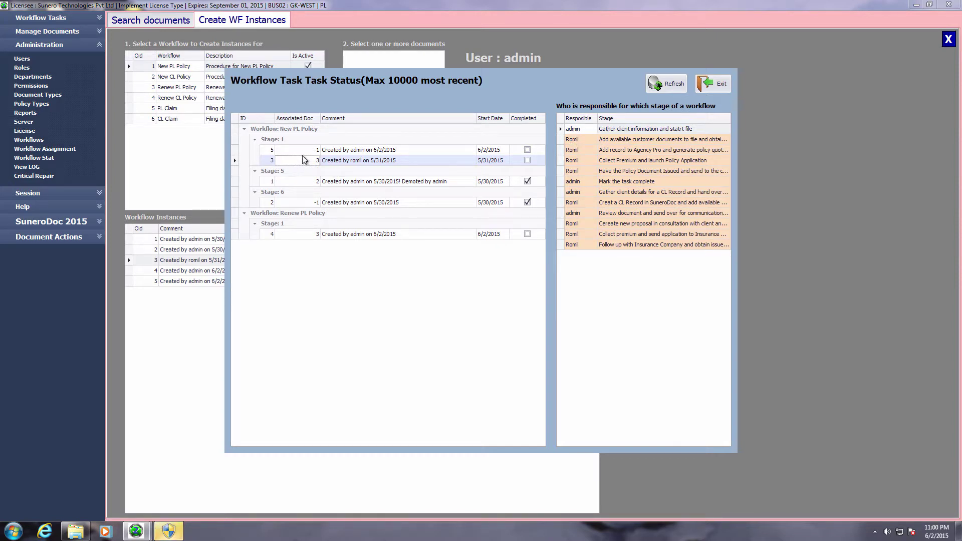
click(462, 149)
click(452, 162)
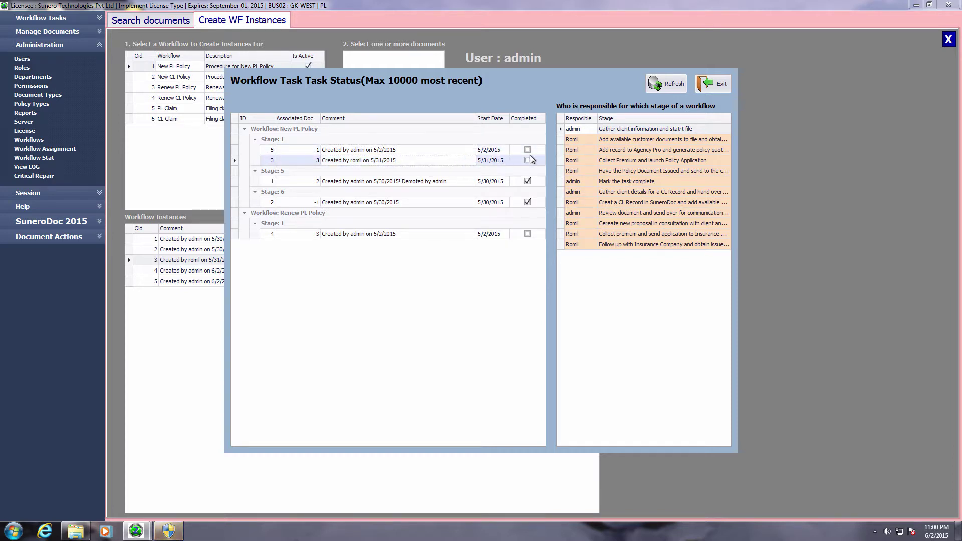
Step: Check which user is responsible for the current stage of each New PL Policy and Renew PL Policy task
click(390, 152)
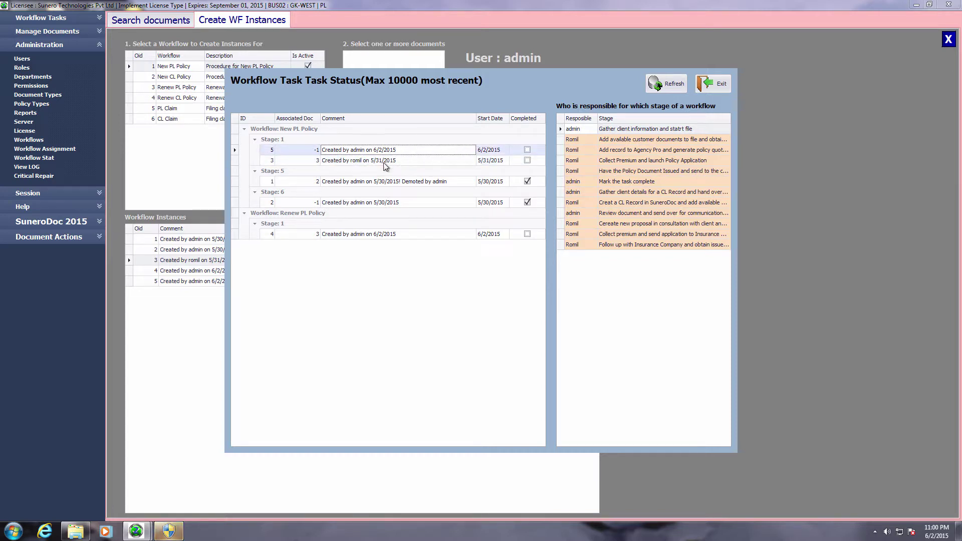
click(387, 163)
click(395, 152)
click(373, 161)
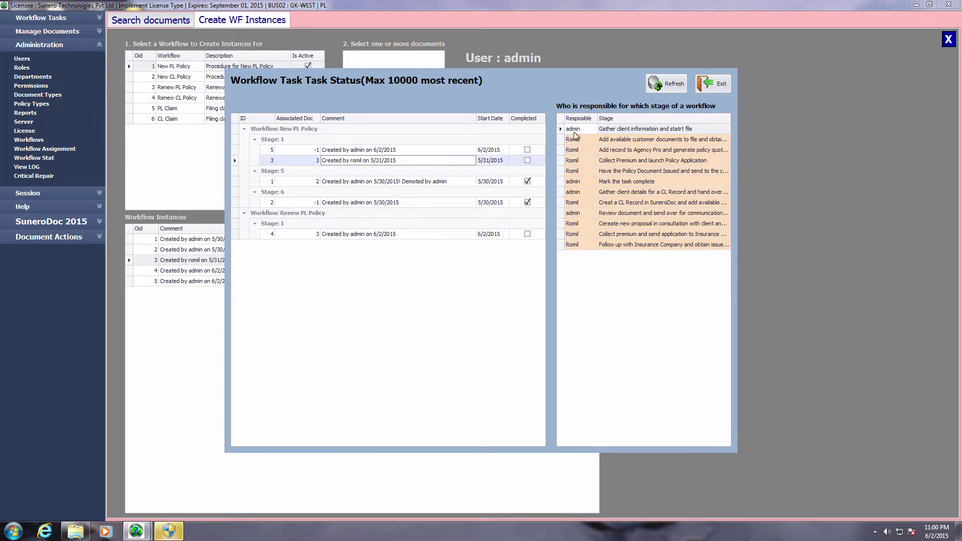
click(406, 181)
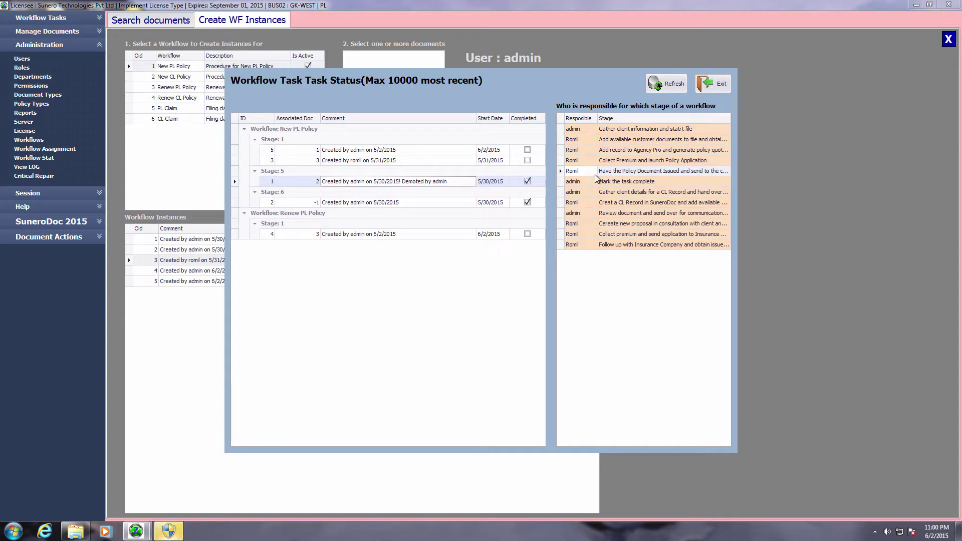
click(383, 204)
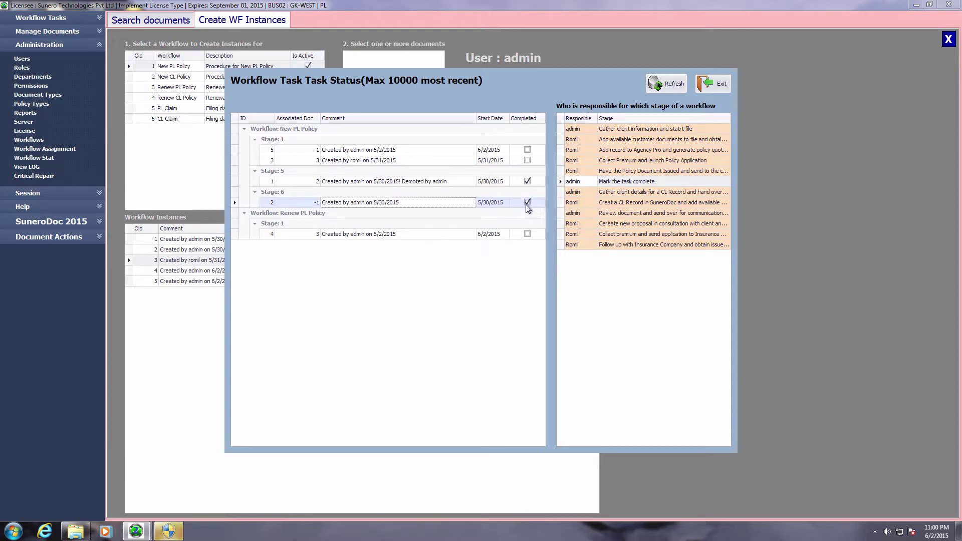
click(402, 235)
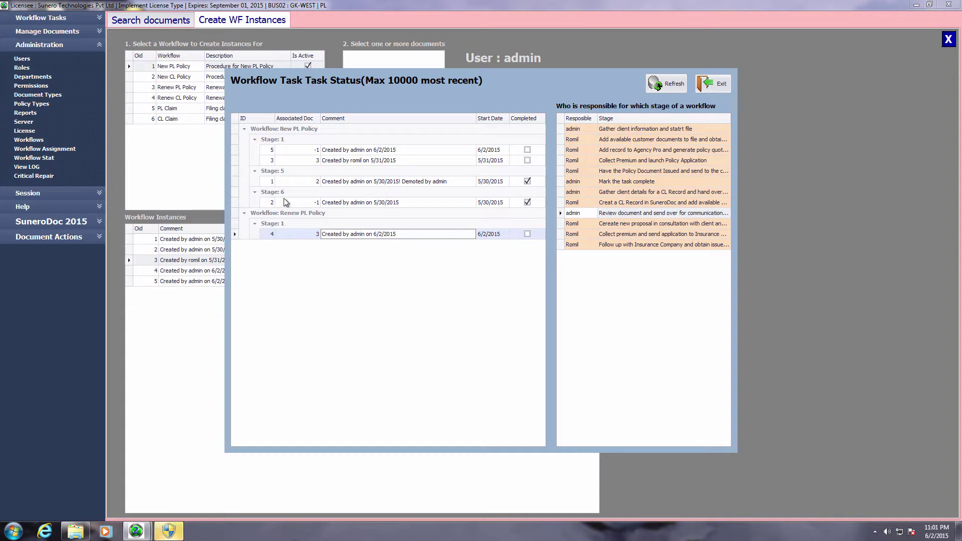
Step: Go through the workflow tasks once more and read the description of each task's current stage
click(294, 160)
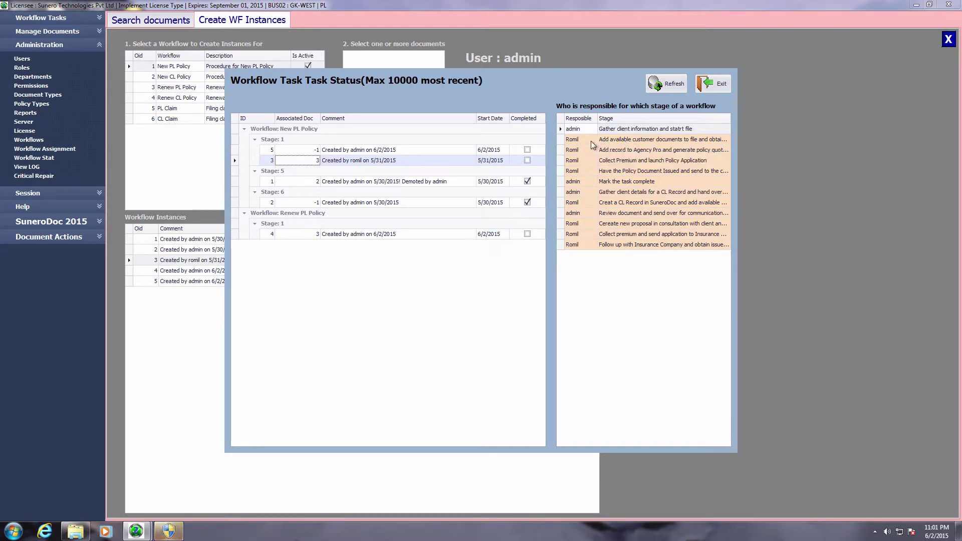
click(326, 150)
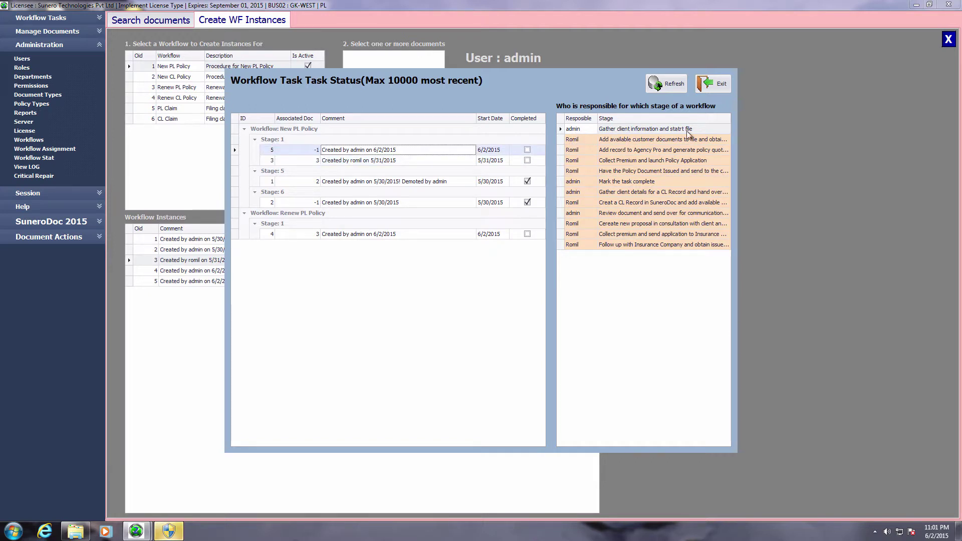
click(404, 182)
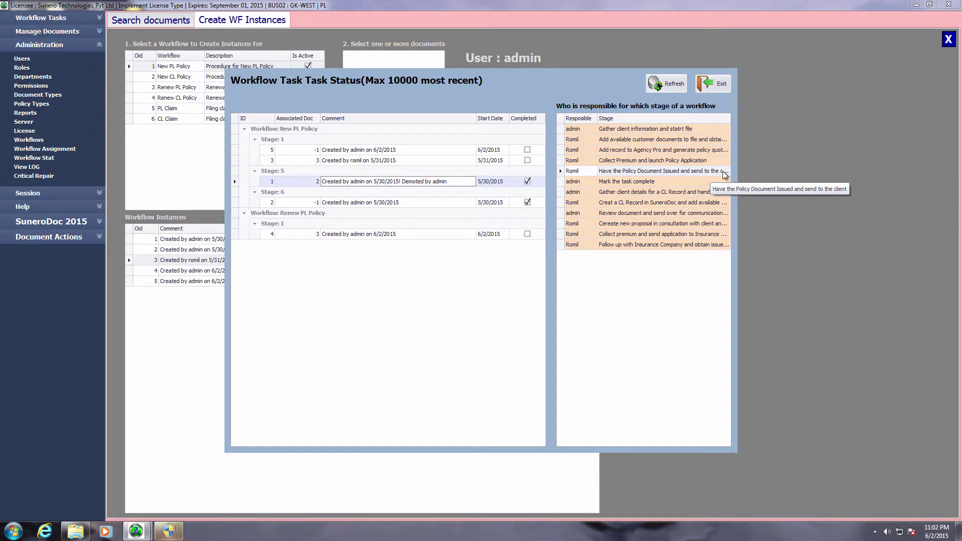
click(429, 205)
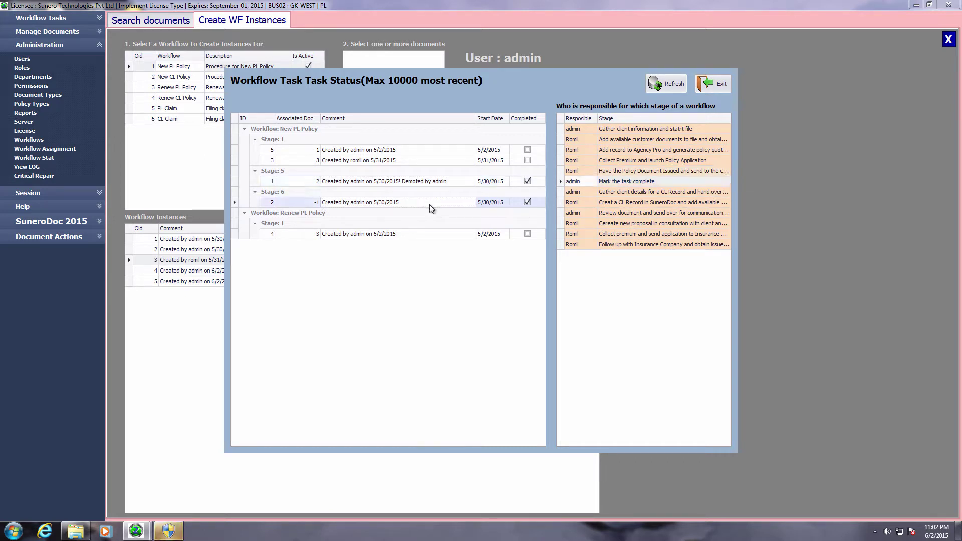
click(389, 236)
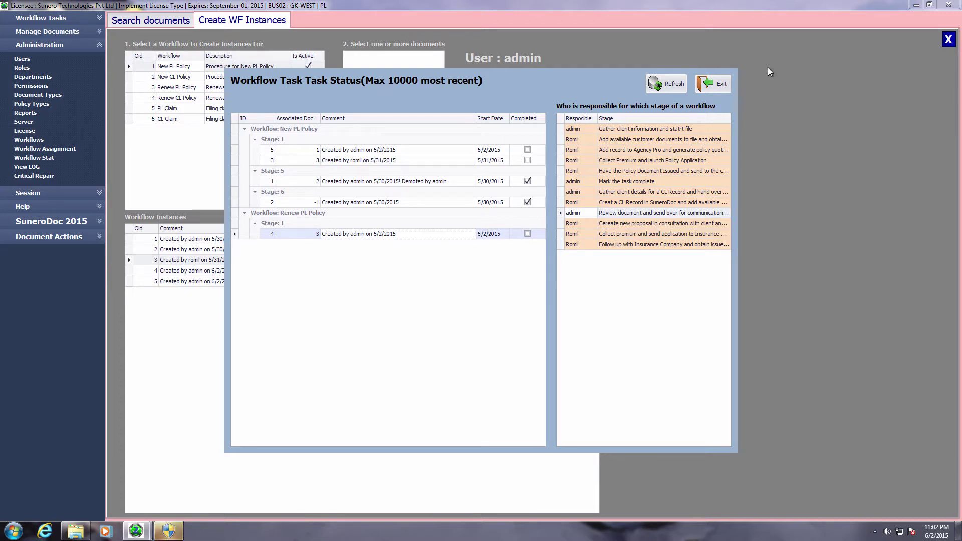
Step: Close the workflow status overview and the workflow instance creation page, and show the workflow task commands
click(709, 83)
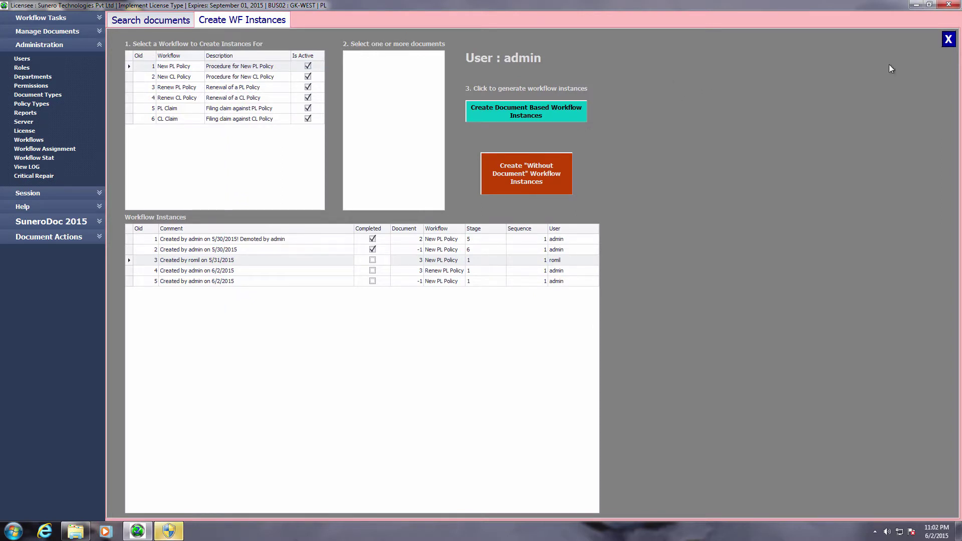
click(947, 40)
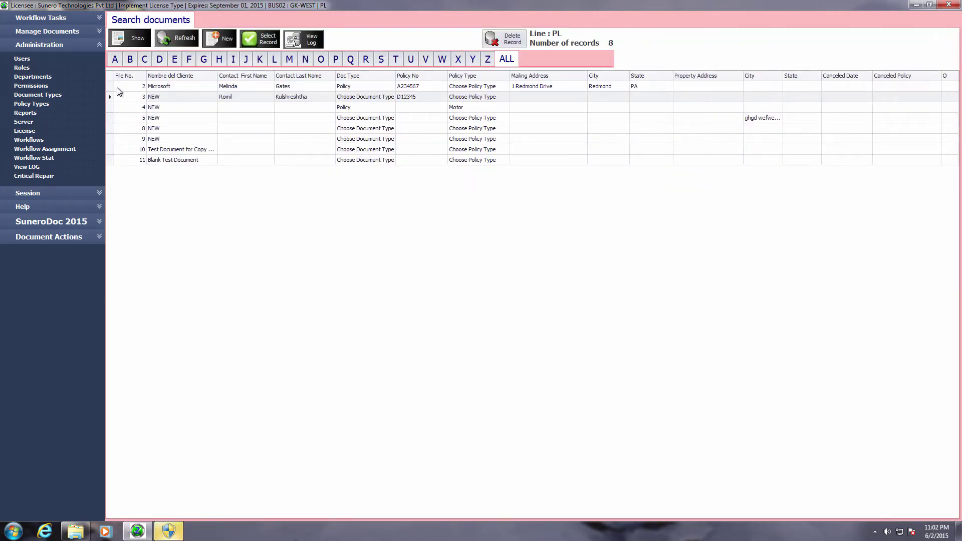
click(100, 193)
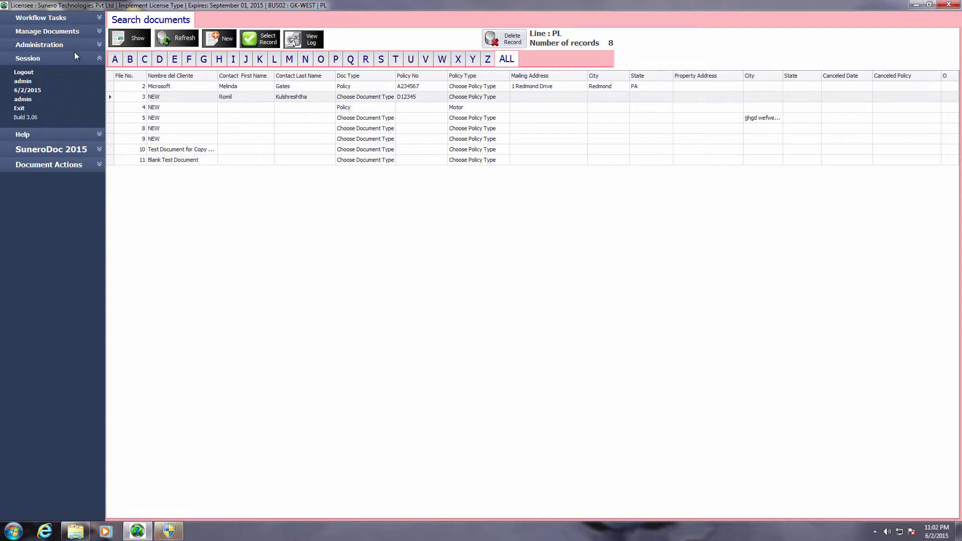
click(99, 18)
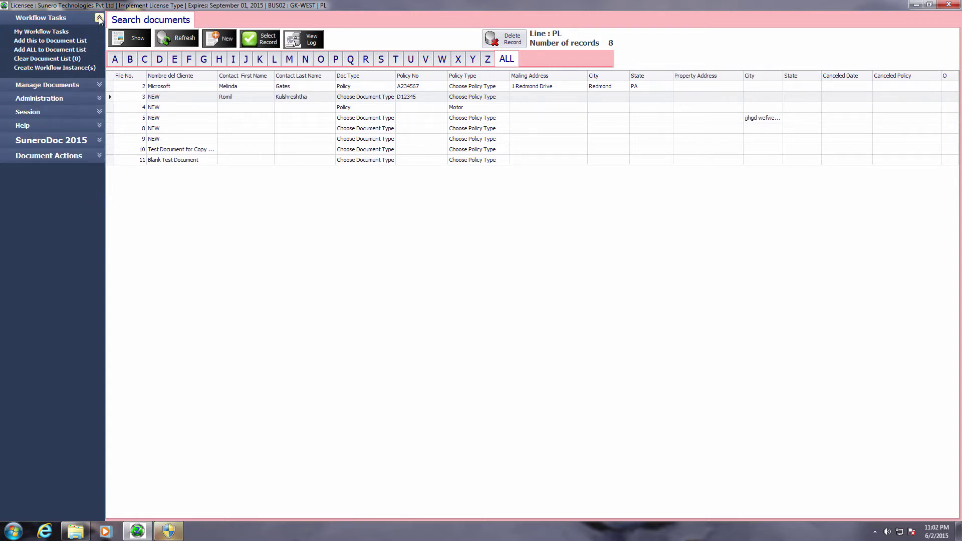
Step: Open the assigned workflow tasks and examine the pending tasks and associated documents for each New PL, New CL and Renew PL Policy stage
click(39, 32)
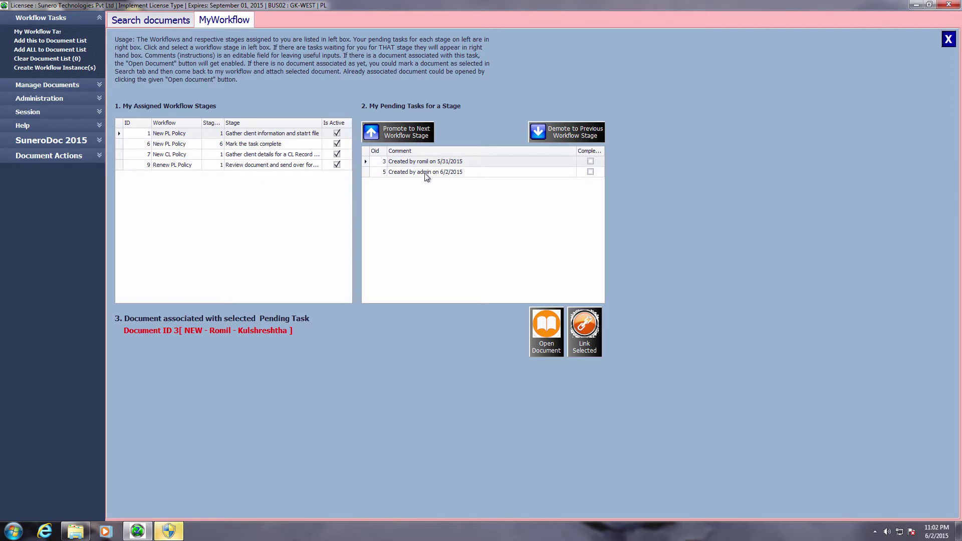
click(199, 144)
click(198, 134)
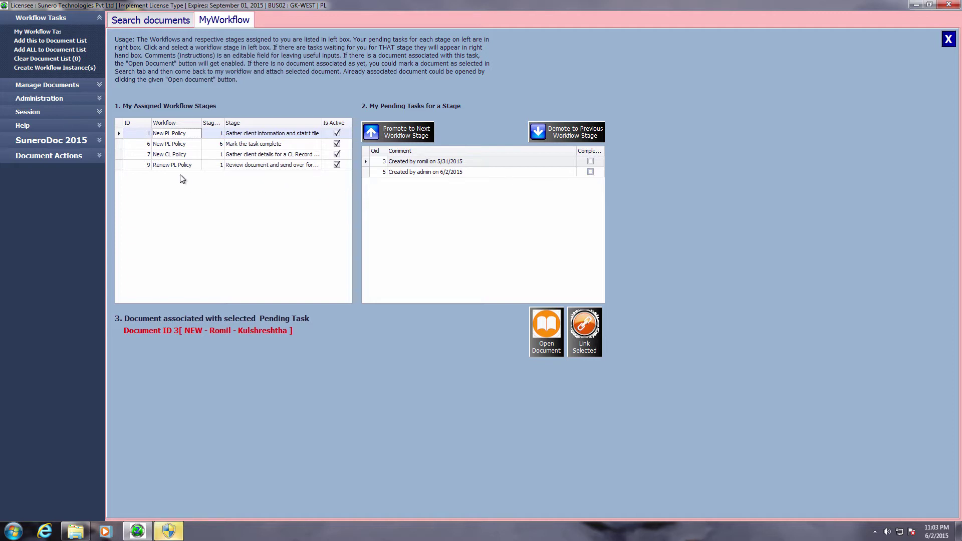
click(185, 144)
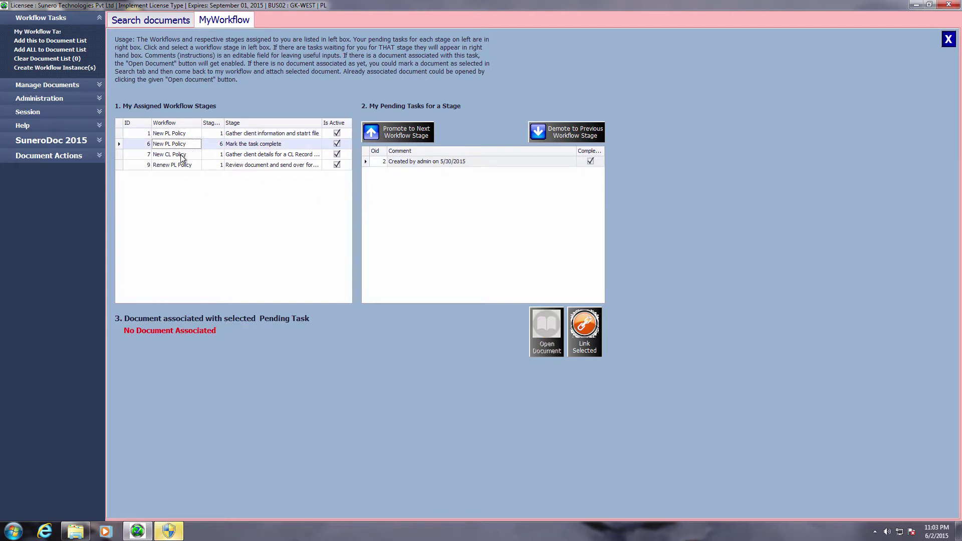
click(153, 156)
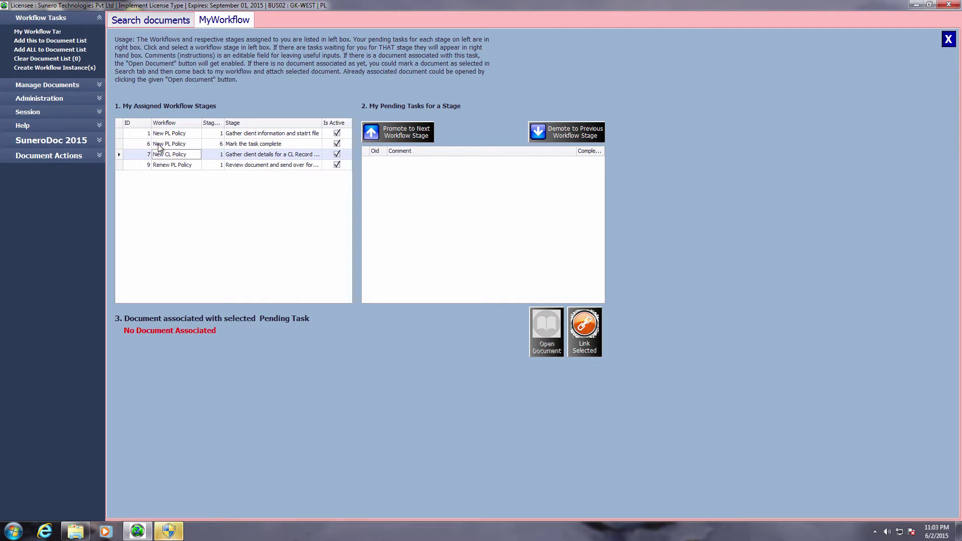
click(159, 145)
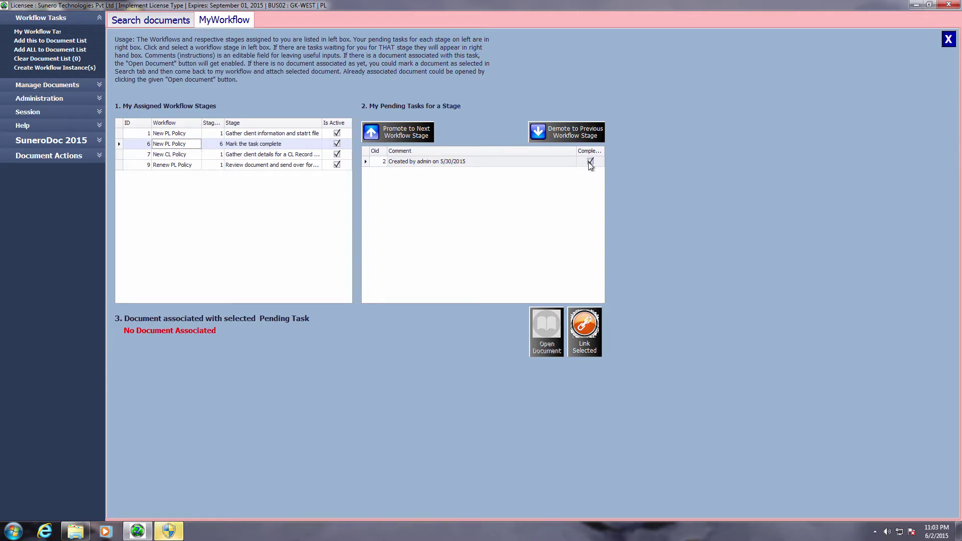
click(174, 167)
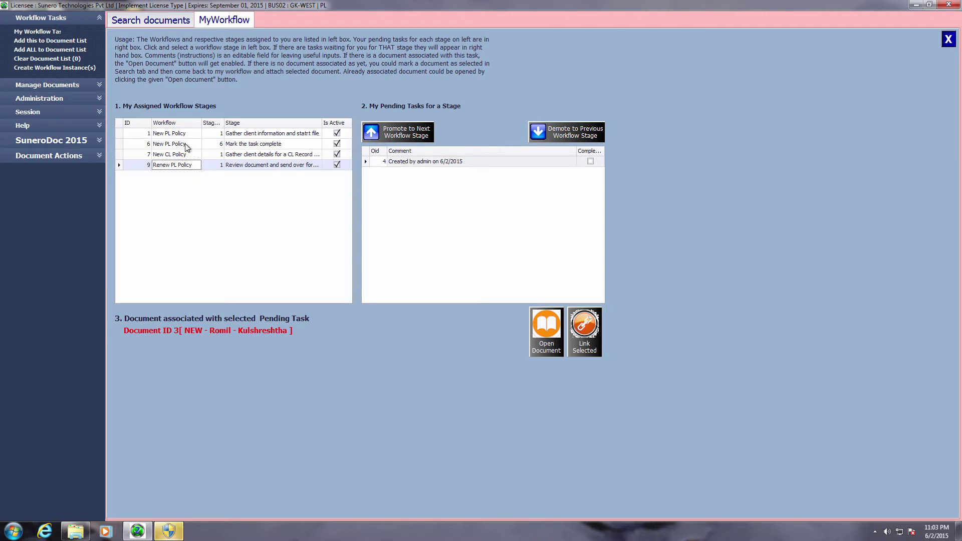
click(195, 134)
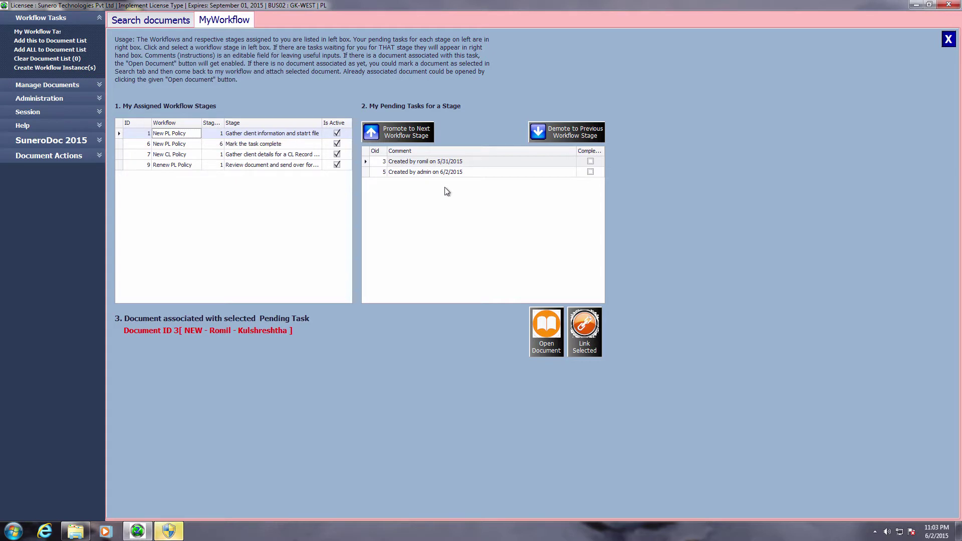
Step: View and close the document with file number 9, and promote pending task 5 from stage 1 of New PL Policy to the next stage
click(421, 174)
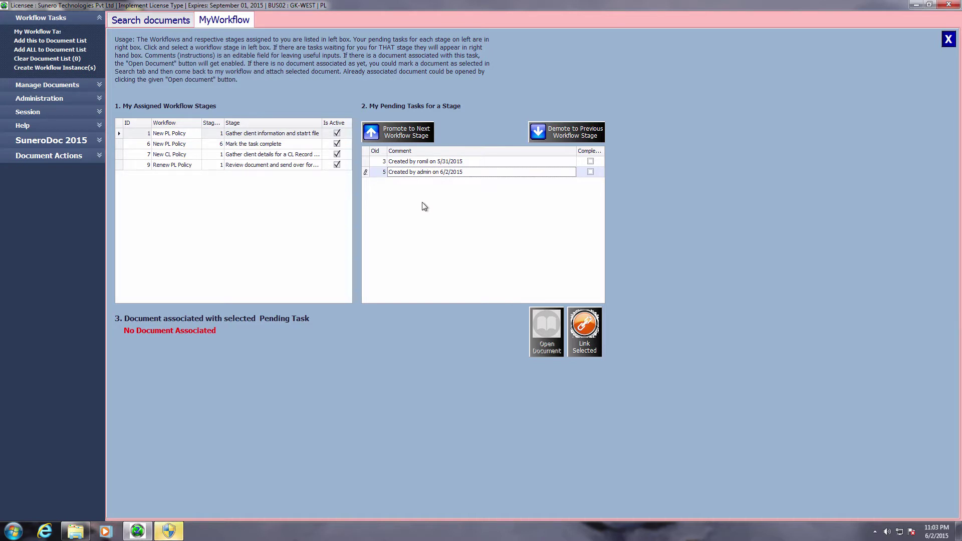
click(128, 20)
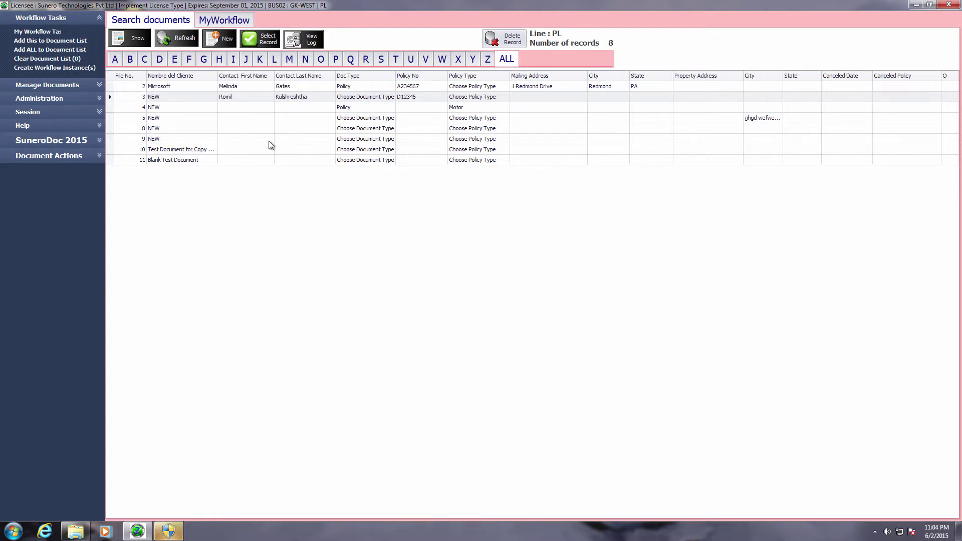
double_click(183, 140)
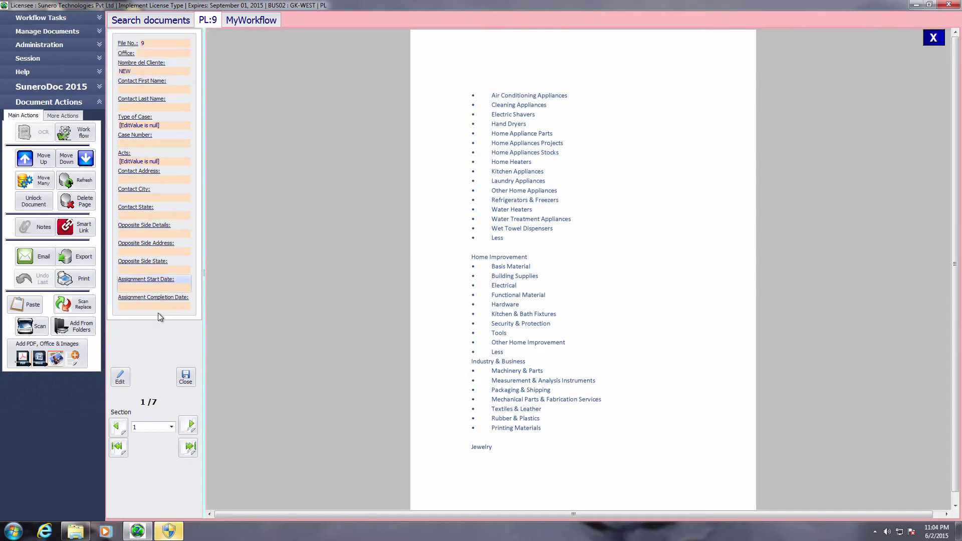
click(931, 39)
click(224, 21)
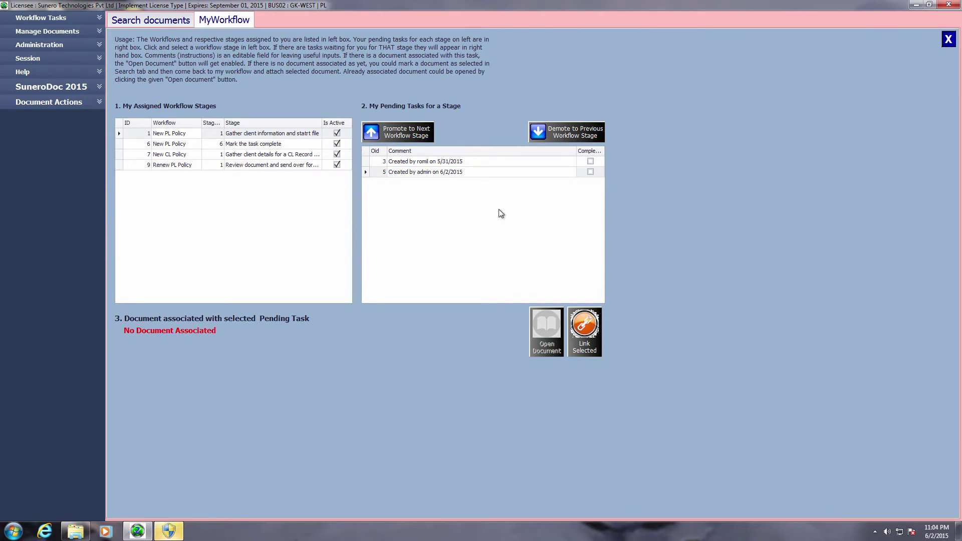
click(404, 131)
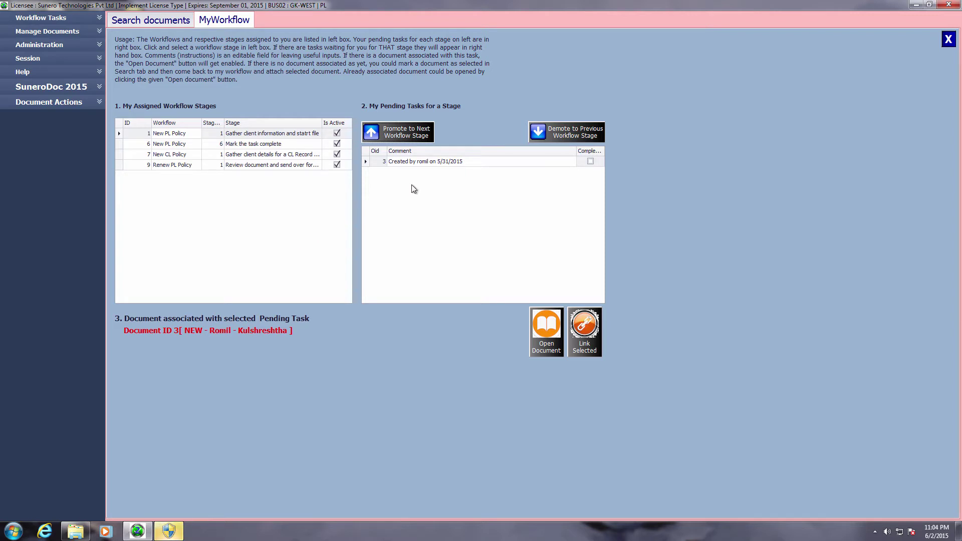
Step: Go through the assigned stages and promote pending task 4 of Renew PL Policy from stage 1 to the next workflow stage
click(196, 145)
click(193, 154)
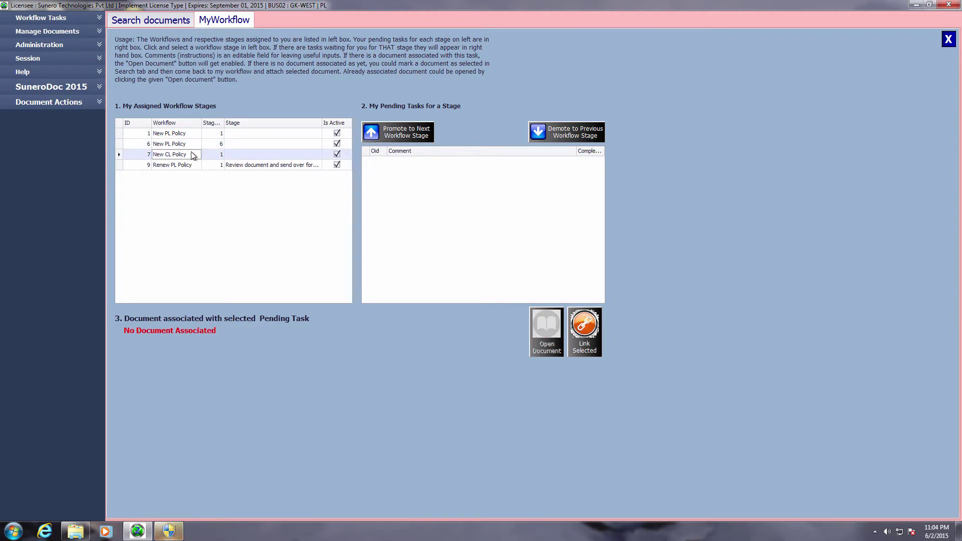
click(190, 165)
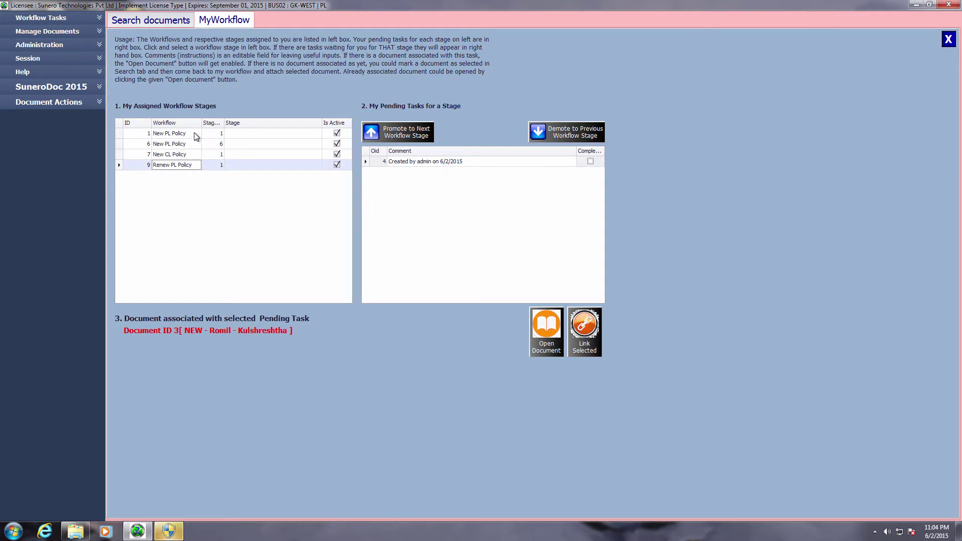
click(196, 134)
click(184, 165)
click(237, 154)
click(215, 166)
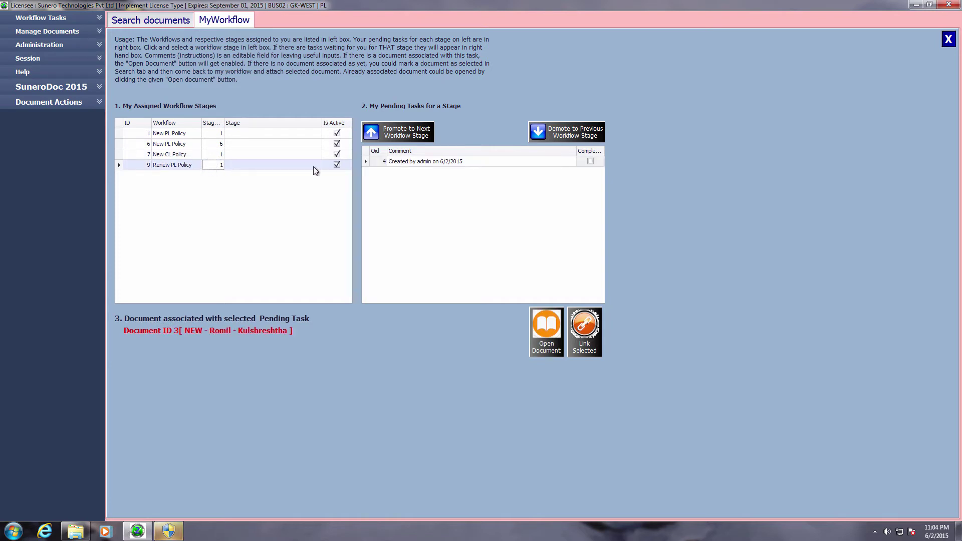
click(407, 134)
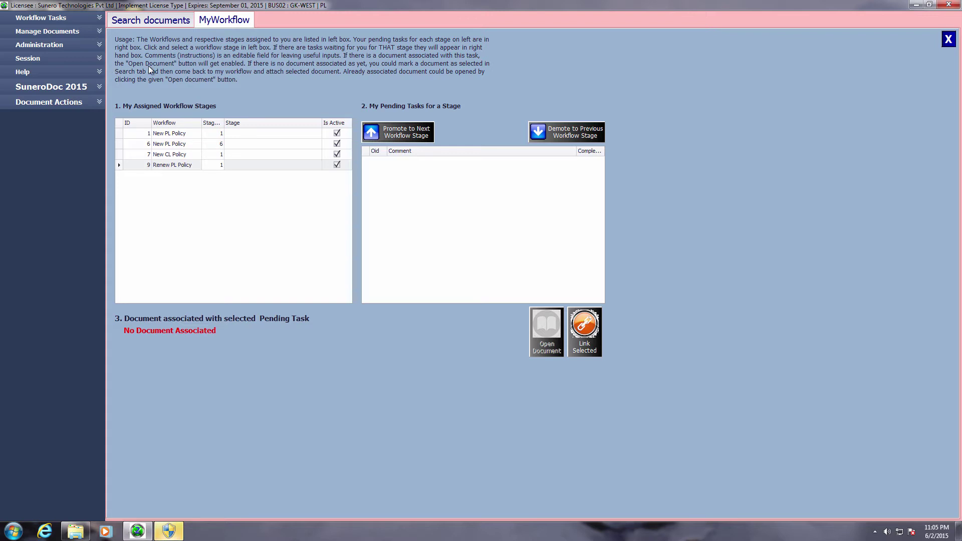
Step: Log out, log in to the other user account with its user ID and password, and close the previous user's workflow page
click(98, 59)
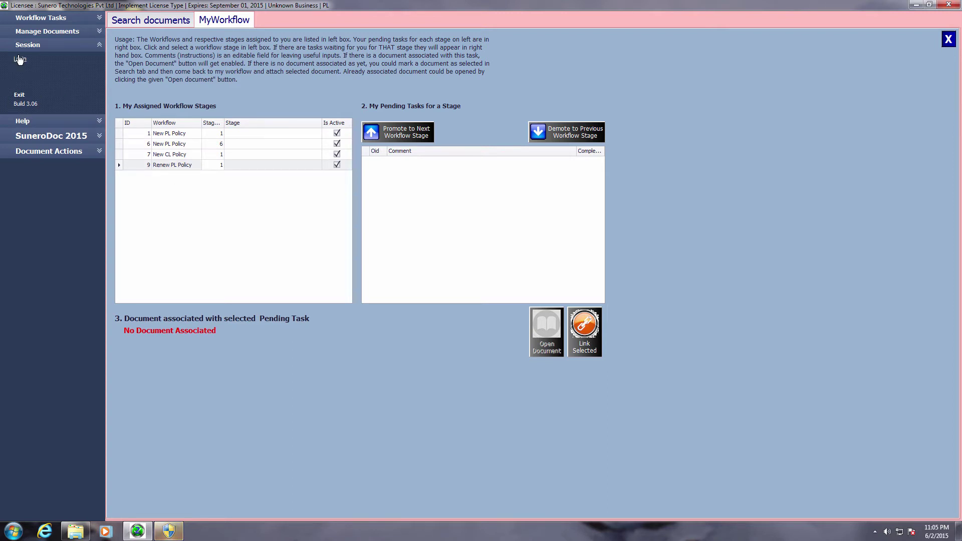
click(21, 59)
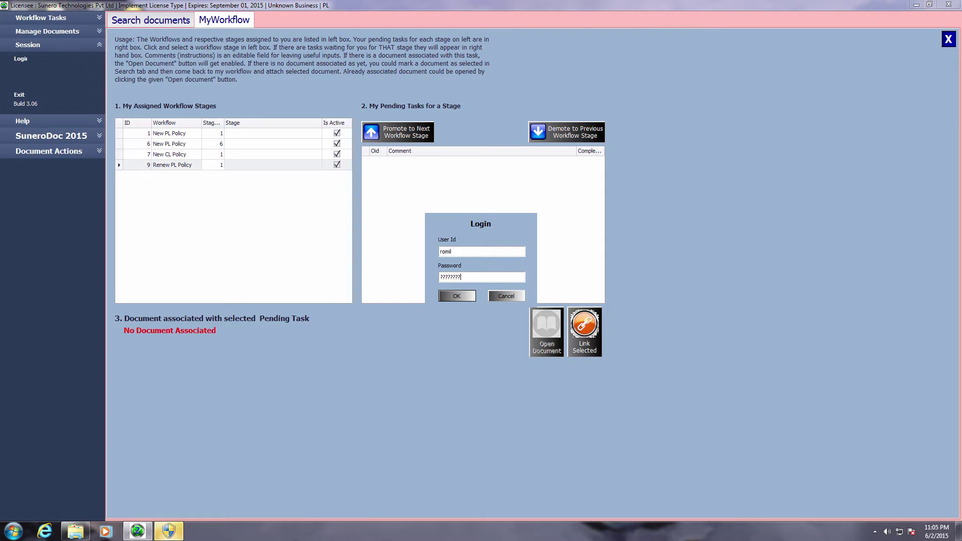
key(Return)
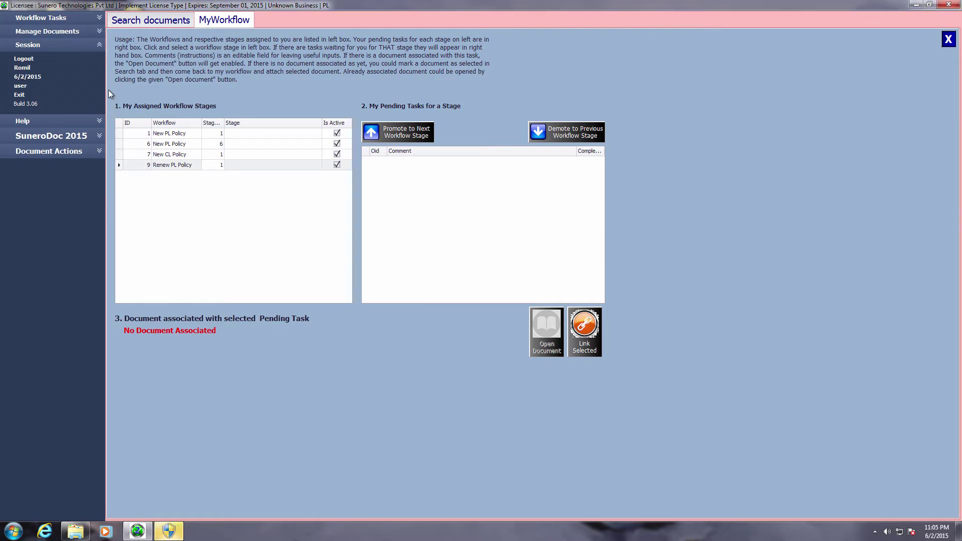
click(947, 39)
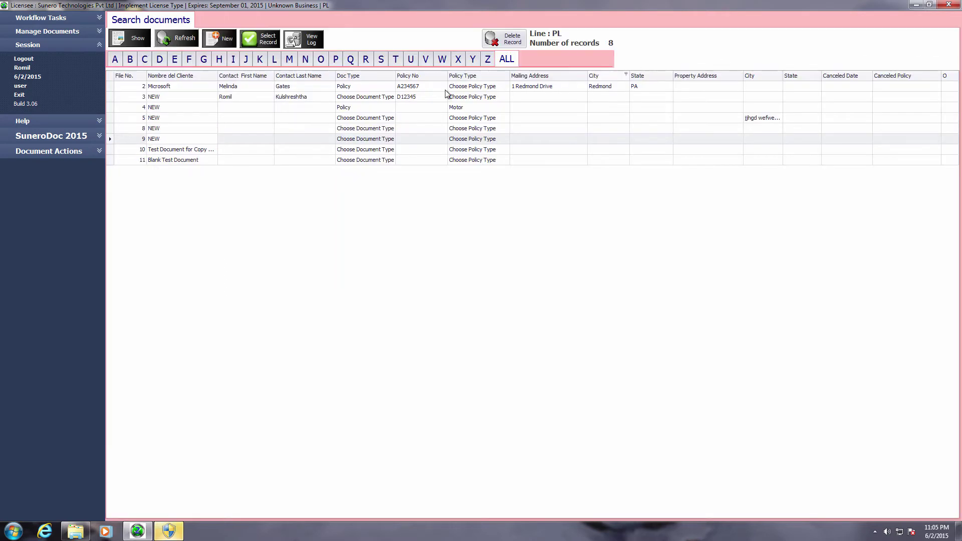
Step: Try to search the document records without a business unit selected
click(98, 32)
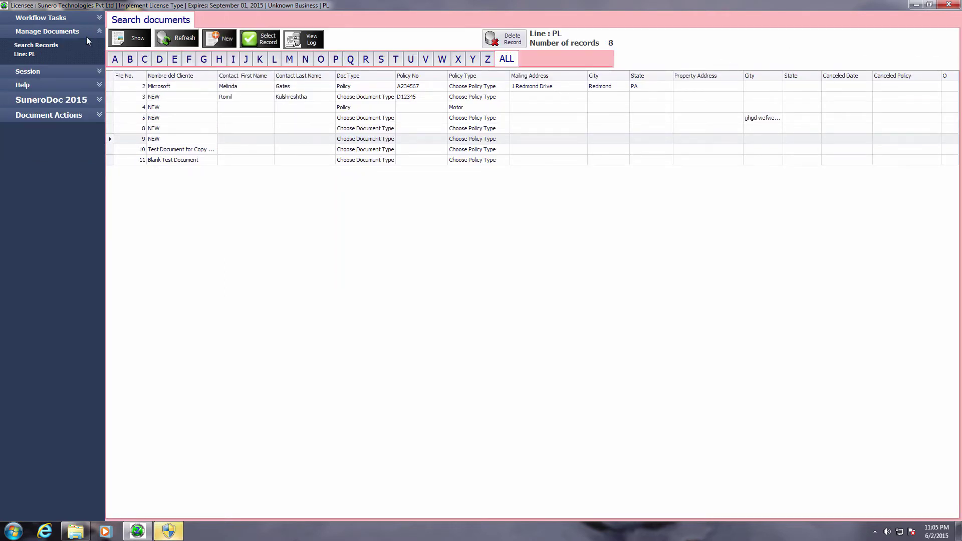
click(41, 49)
click(509, 296)
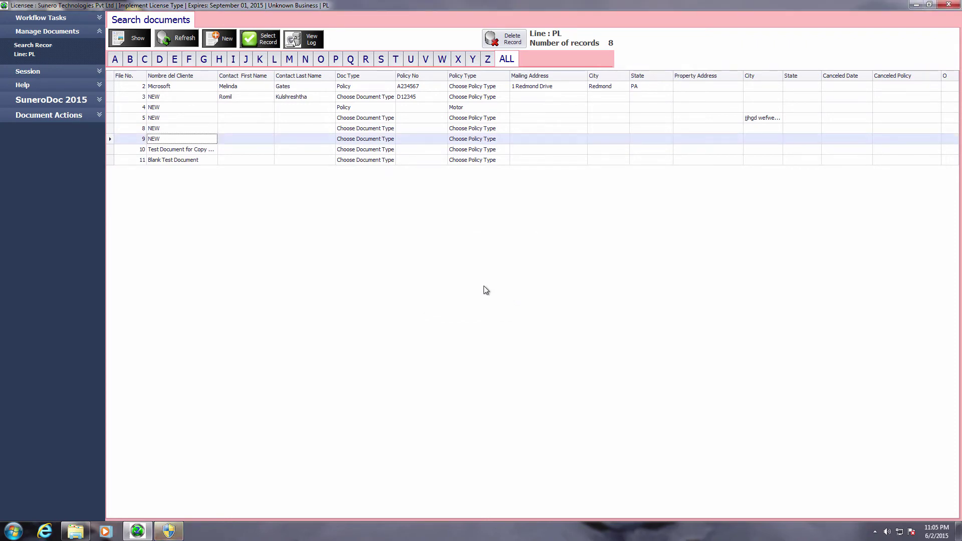
Step: Select business unit BUS02 with its authentication password and the PL document class, and reload the document records
click(26, 55)
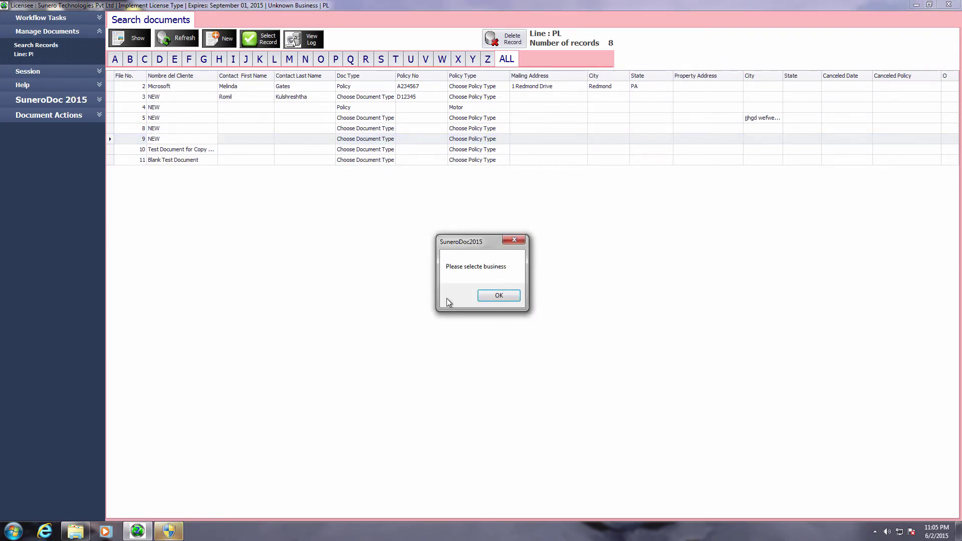
click(485, 296)
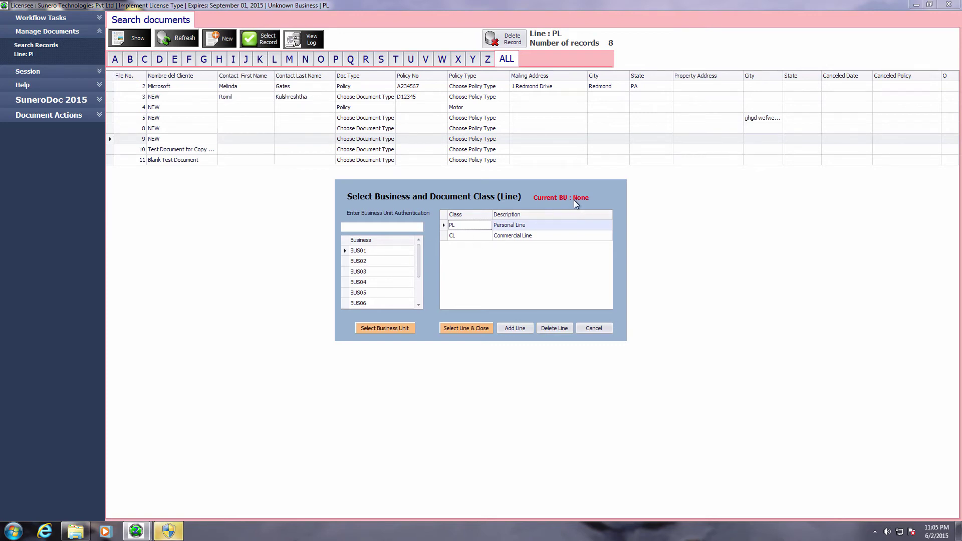
click(371, 261)
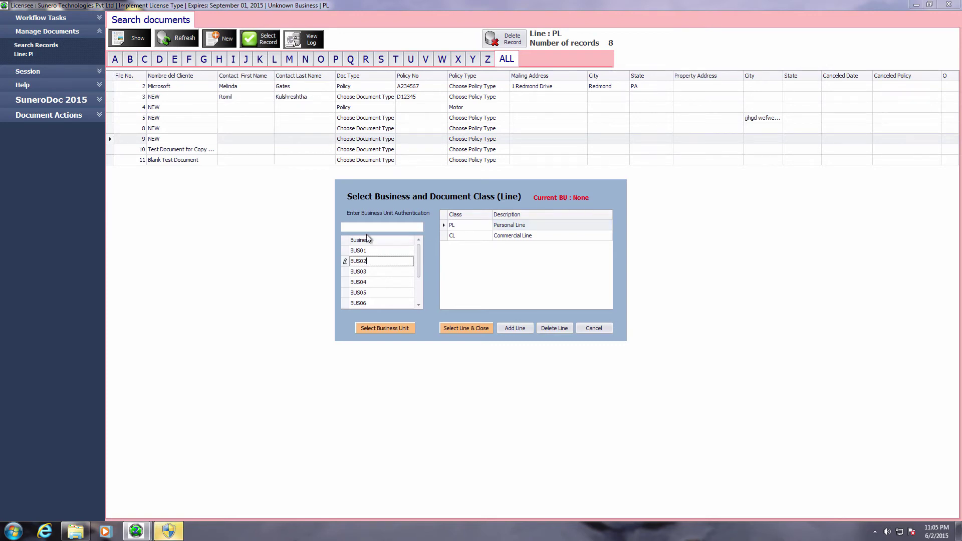
click(364, 225)
click(374, 328)
click(473, 295)
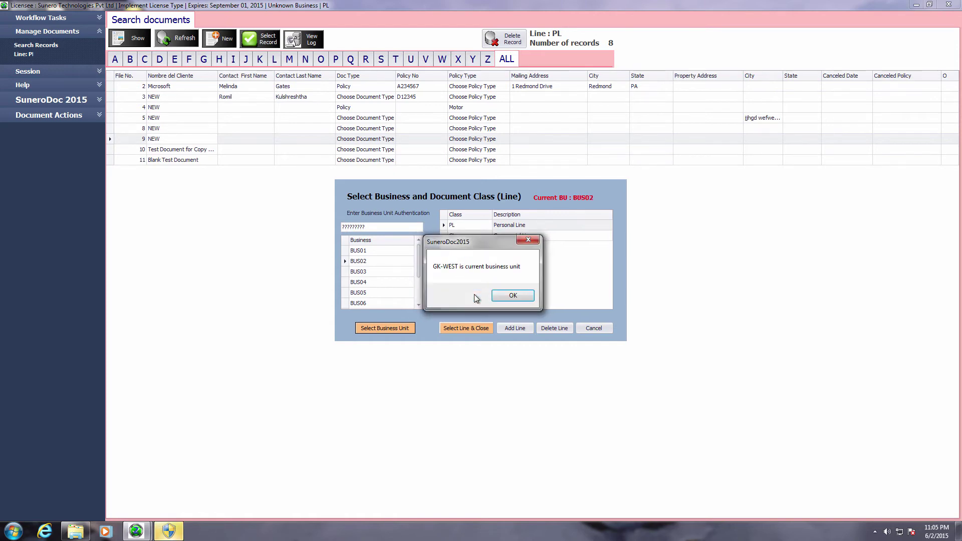
click(499, 295)
click(468, 328)
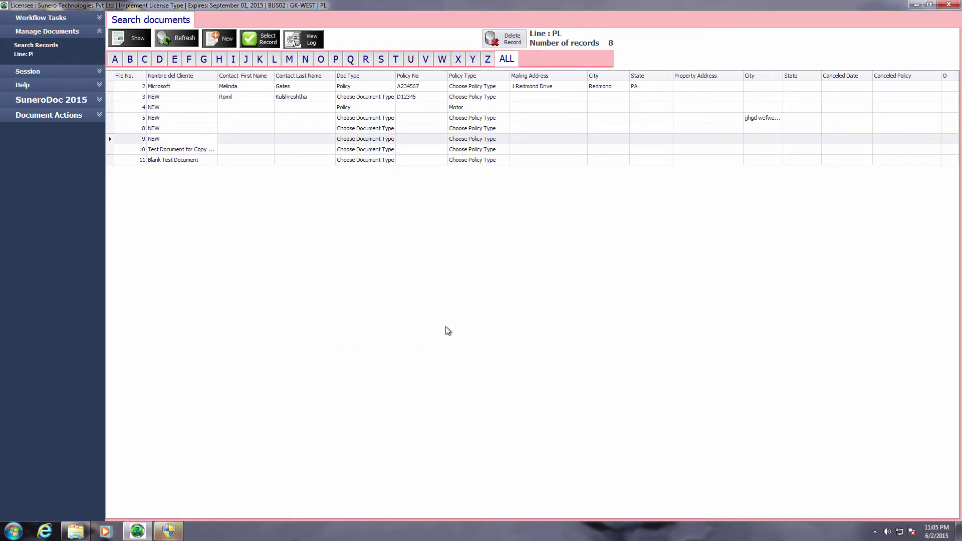
click(48, 50)
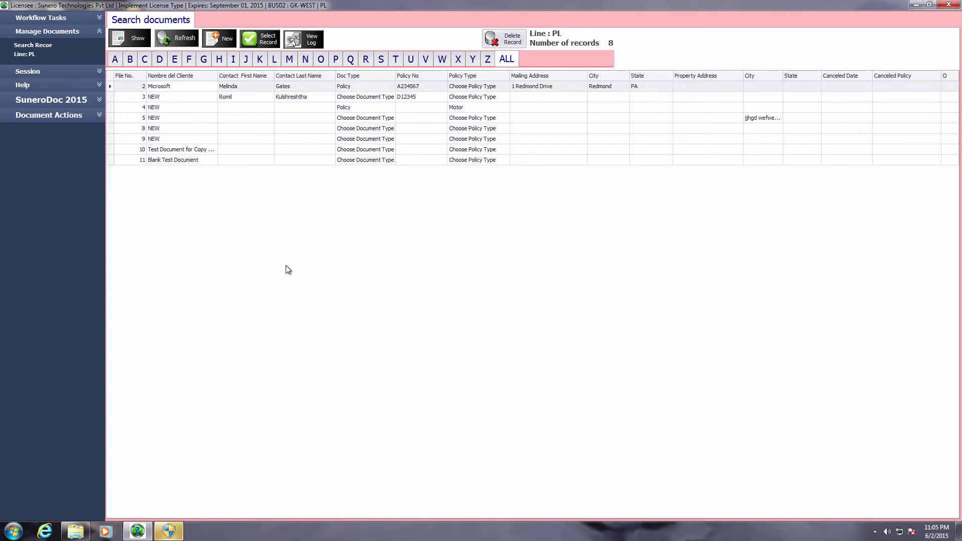
Step: Check the session details and open the workflow tasks assigned to the logged-in user
click(98, 20)
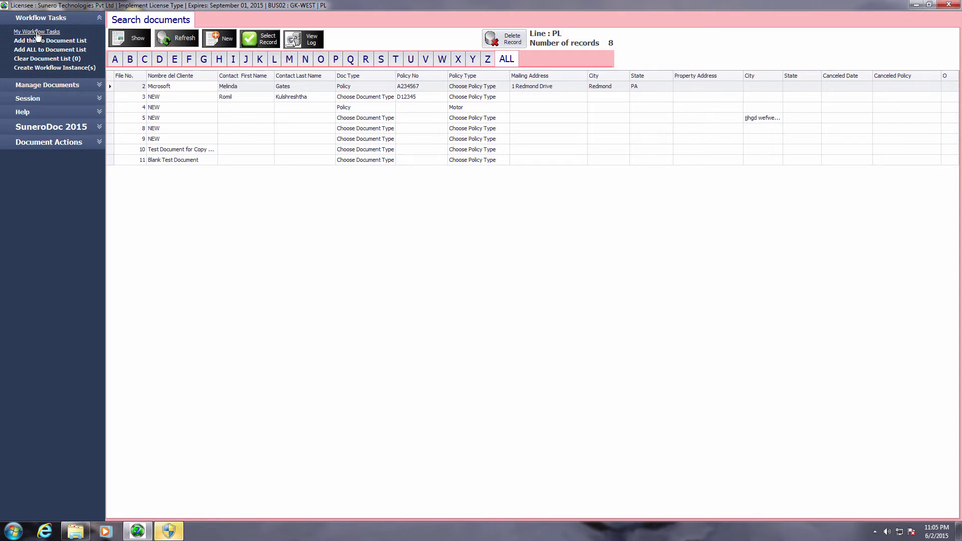
click(97, 99)
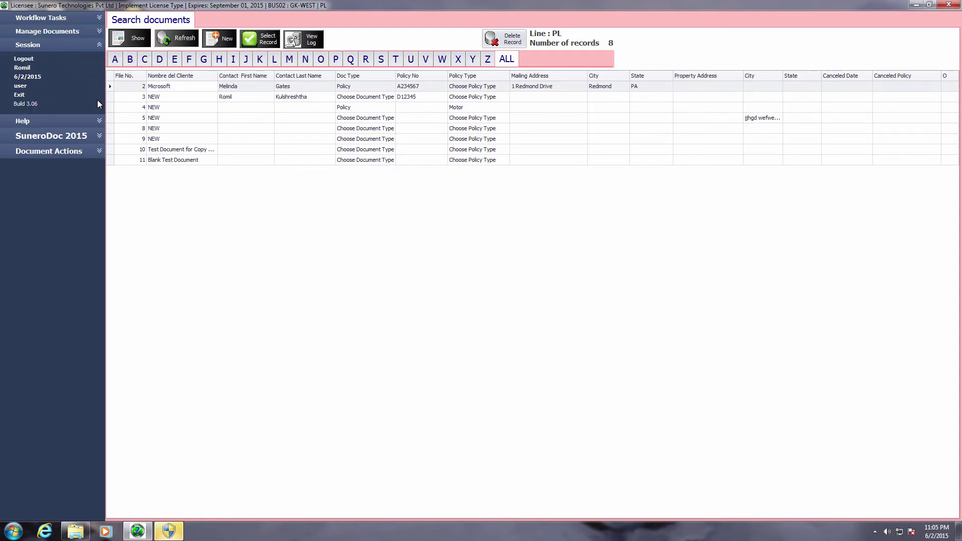
click(99, 18)
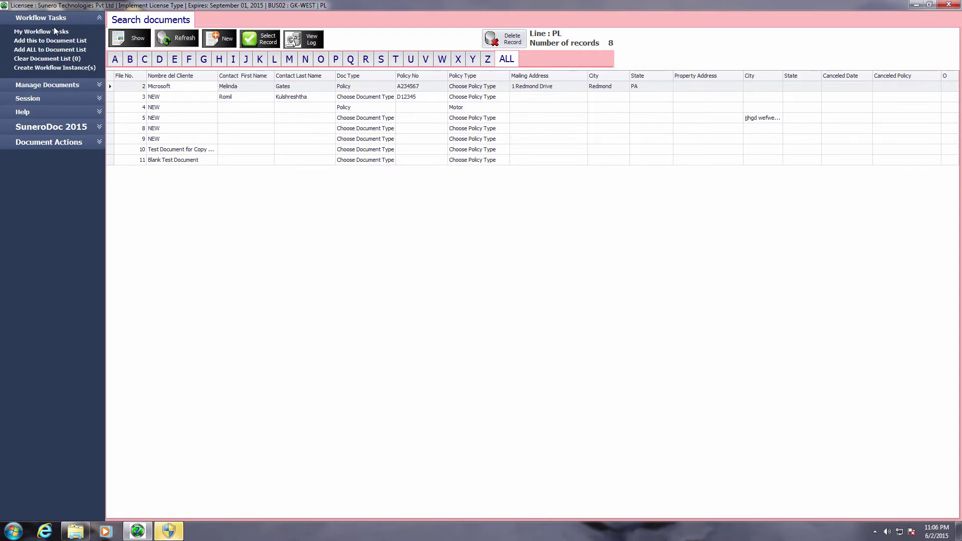
click(48, 32)
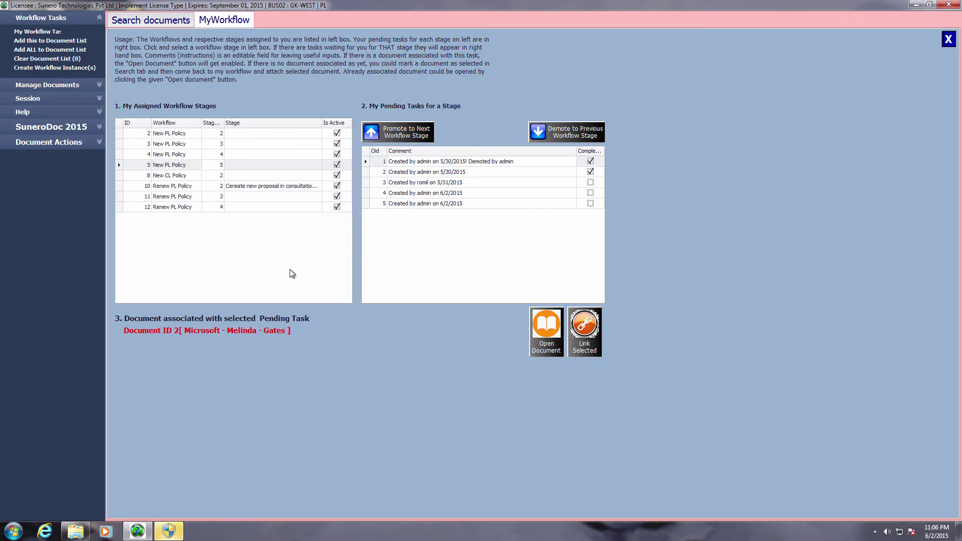
Step: Promote pending task 5 from stage 2 of New PL Policy to the next stage, and check the pending tasks of stage 3
click(197, 135)
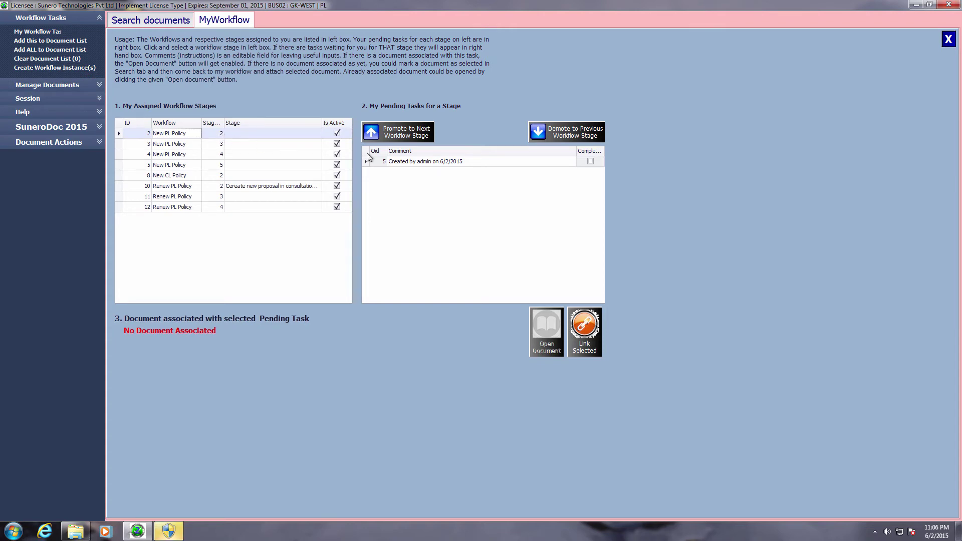
click(415, 134)
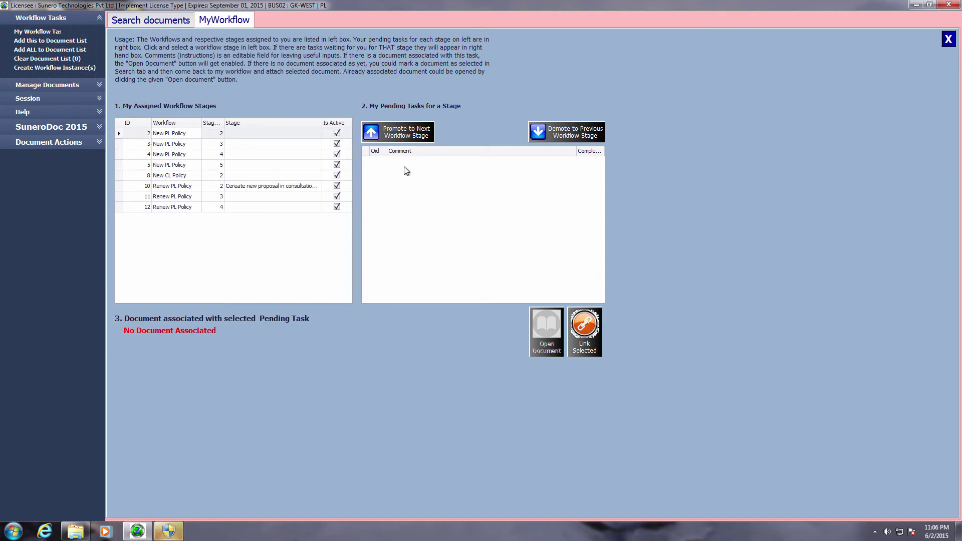
click(217, 145)
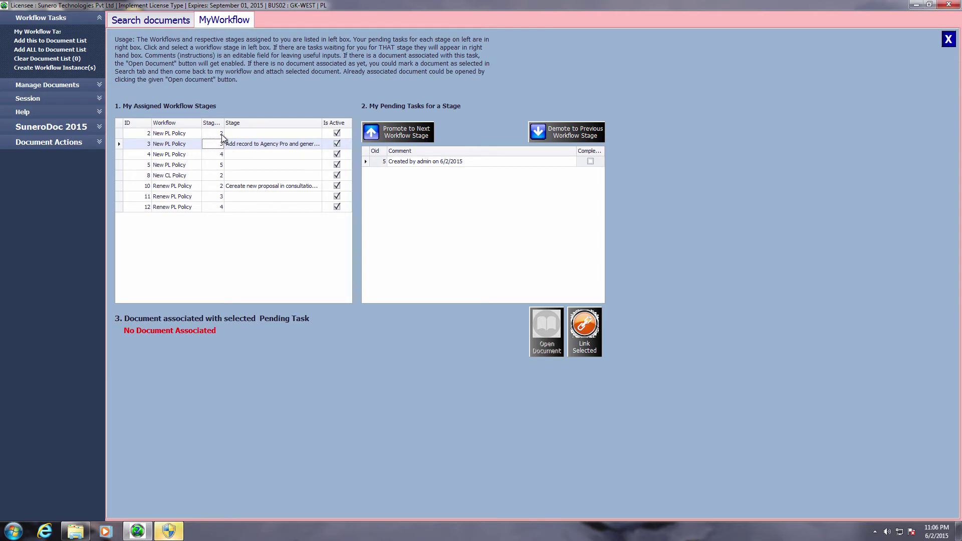
Step: Promote pending task 5 from stage 3 of New PL Policy, and check the pending tasks of stage 4
click(222, 134)
click(216, 145)
click(393, 133)
click(201, 156)
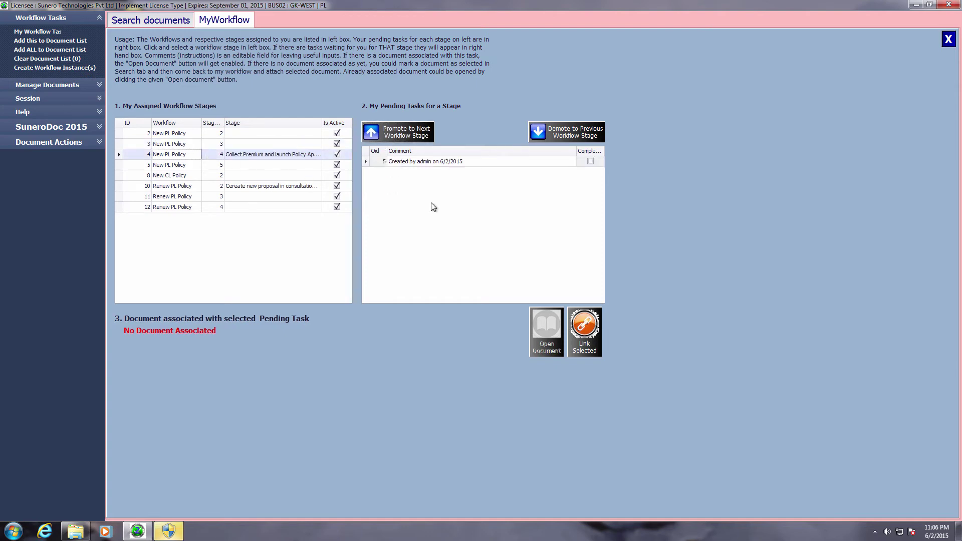
Step: Check the pending tasks of New PL Policy stage 5, and promote task 5 from stage 4 to the next stage
click(239, 170)
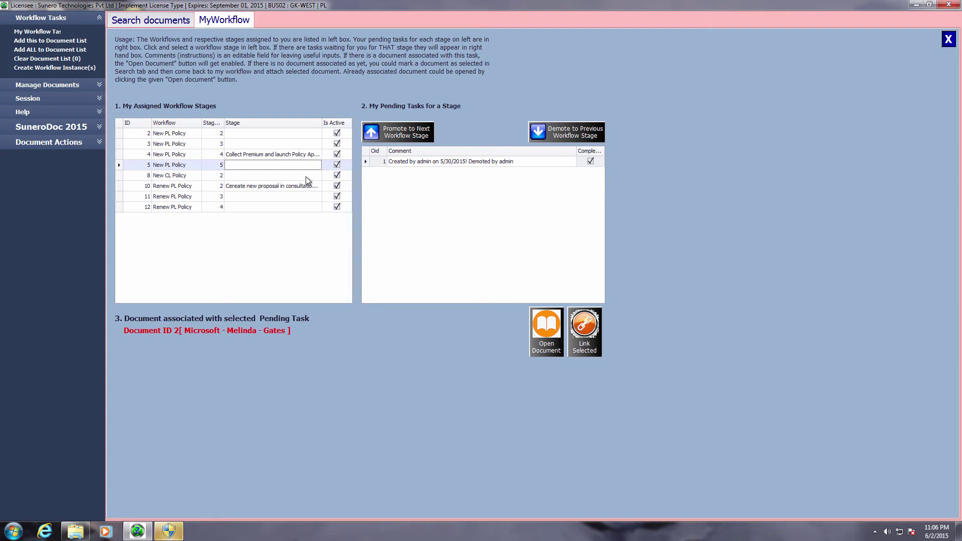
click(249, 155)
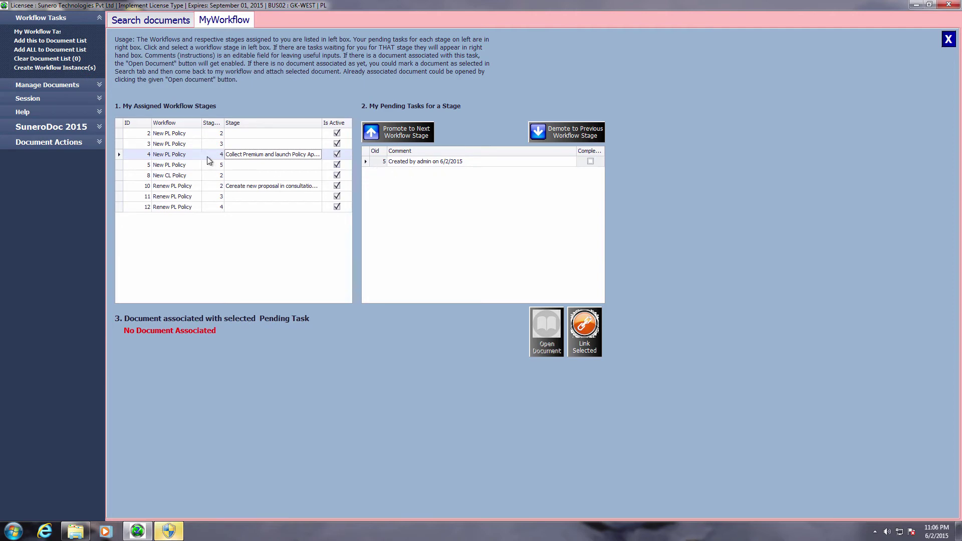
click(401, 136)
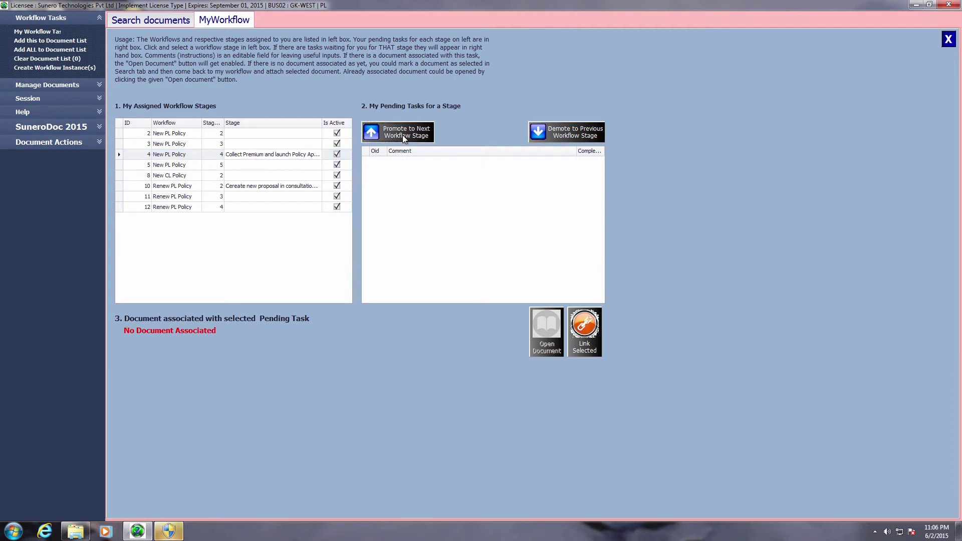
Step: Promote pending task 5, created by admin on 6/2/2015, from stage 5 of New PL Policy to the next stage
click(208, 165)
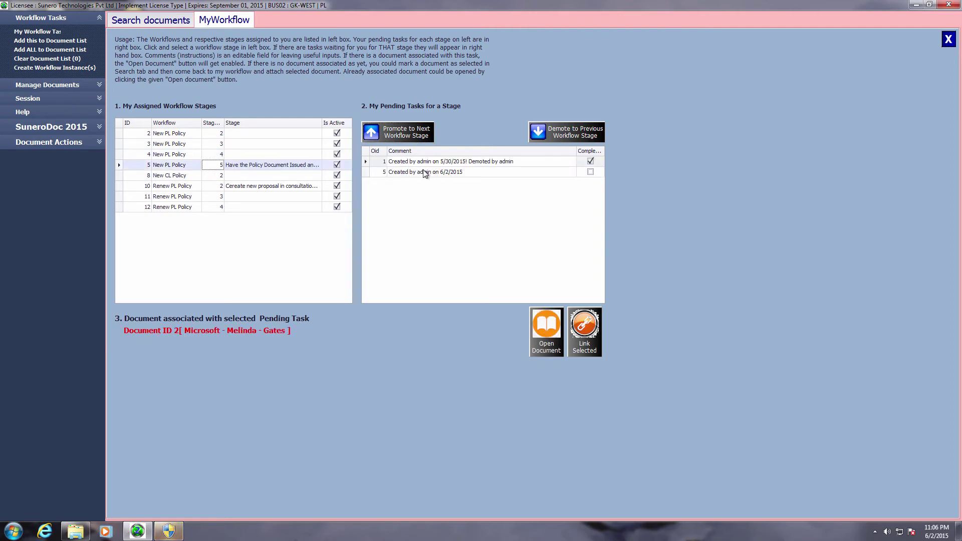
click(403, 172)
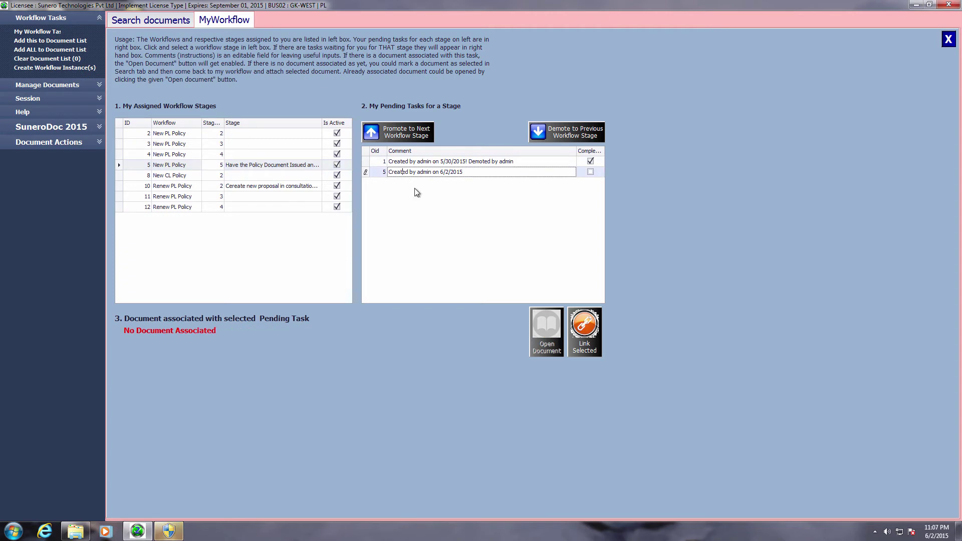
click(396, 136)
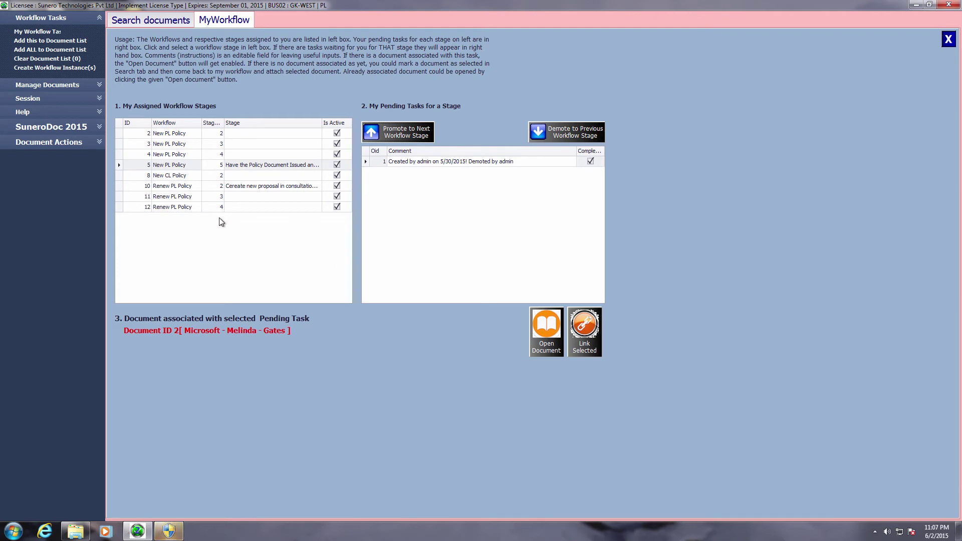
Step: Promote pending task 4 of Renew PL Policy from stage 2 through stage 3 to stage 4
click(203, 200)
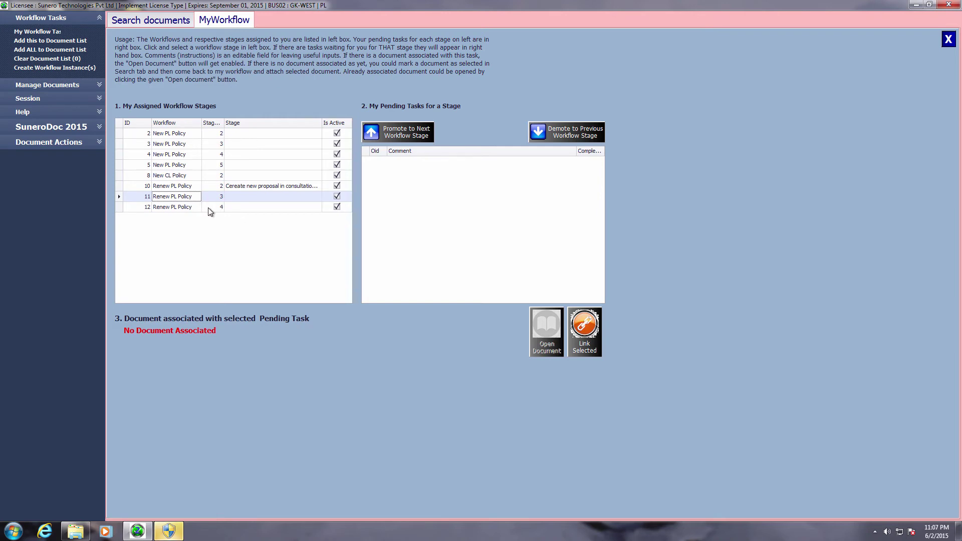
click(200, 185)
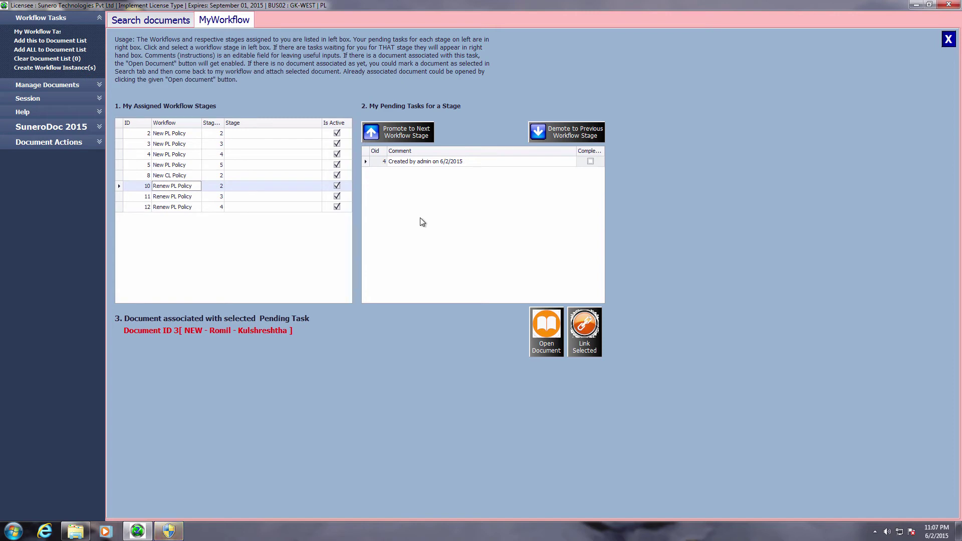
click(404, 134)
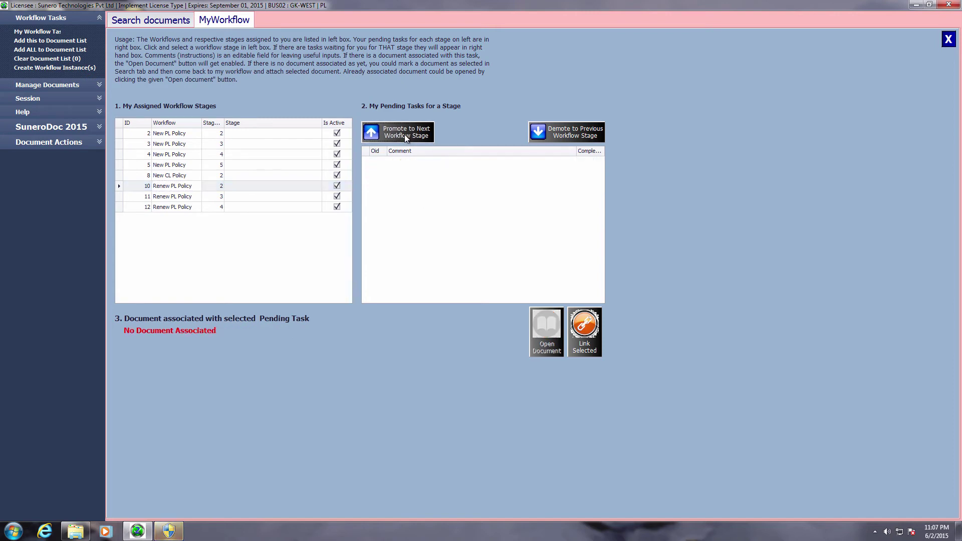
click(225, 197)
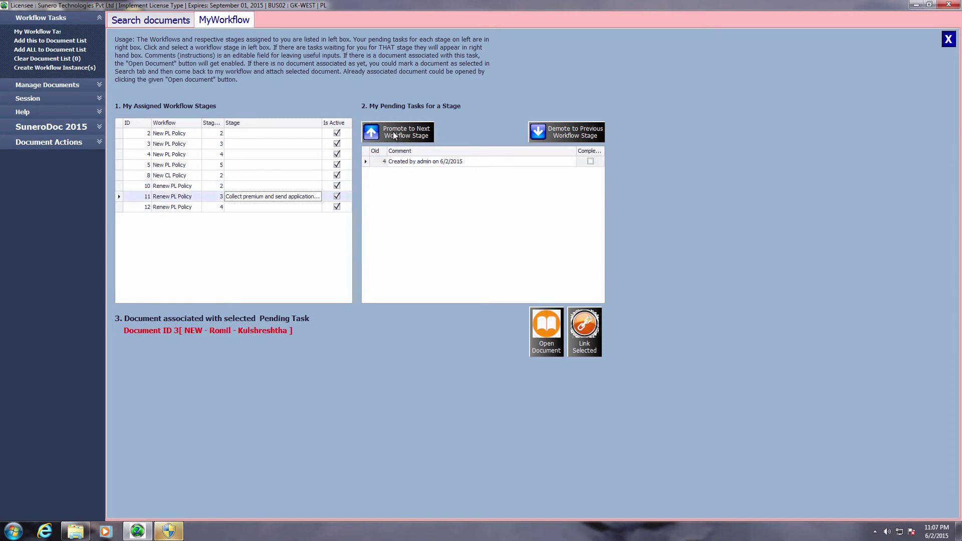
click(392, 131)
Step: Promote pending task 4 at stage 4 of Renew PL Policy, and append ", completed" to its comment
click(242, 207)
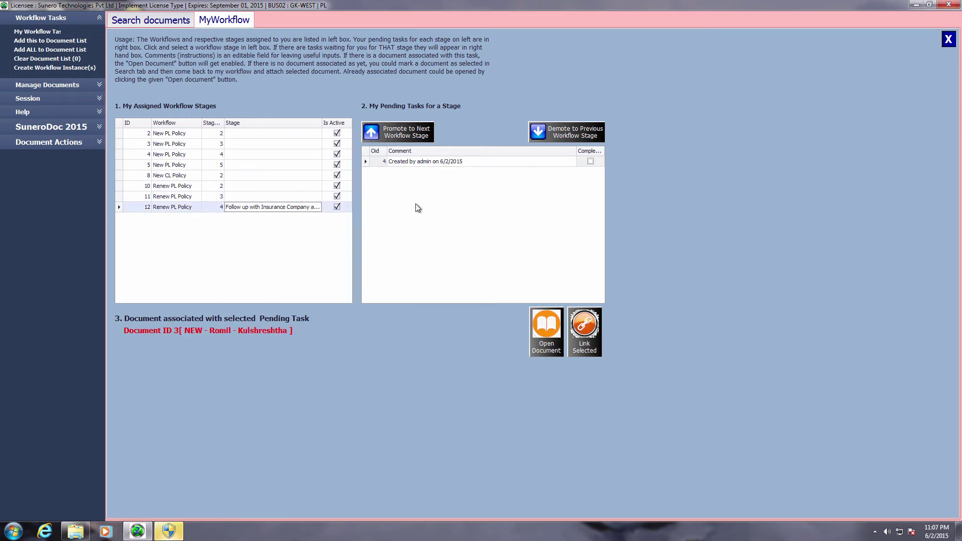
click(398, 134)
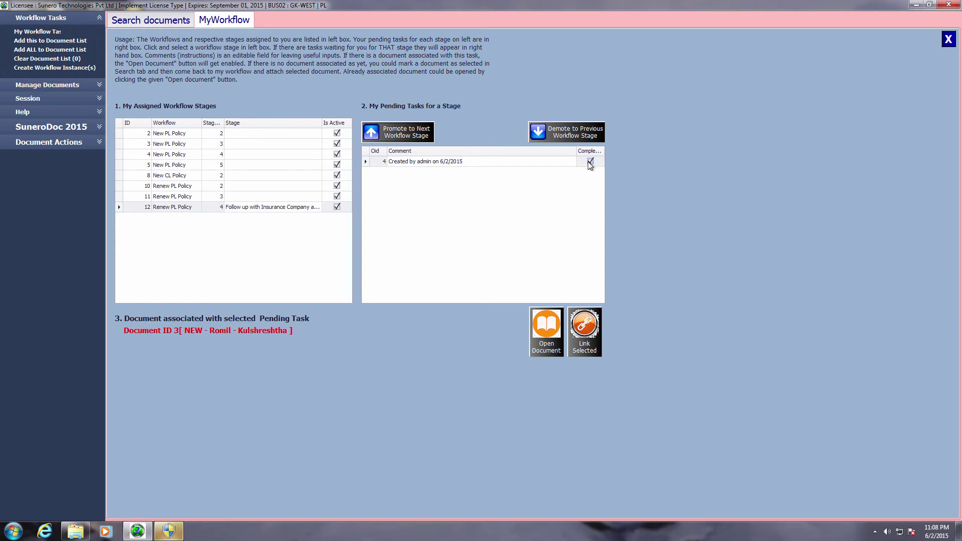
click(520, 163)
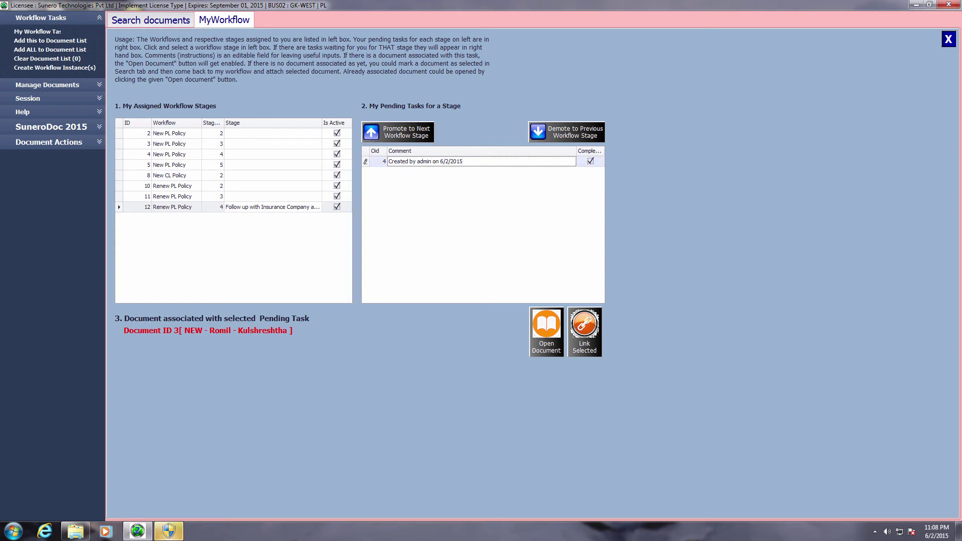
text(, completed)
click(212, 196)
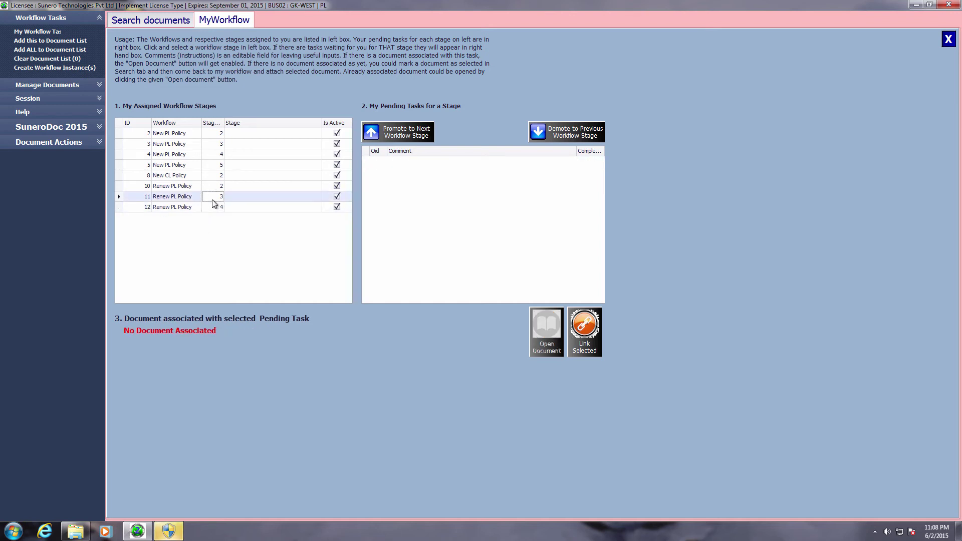
Step: Check the pending tasks of Renew PL Policy at stages 2, 3 and 4
click(212, 186)
click(211, 197)
click(220, 207)
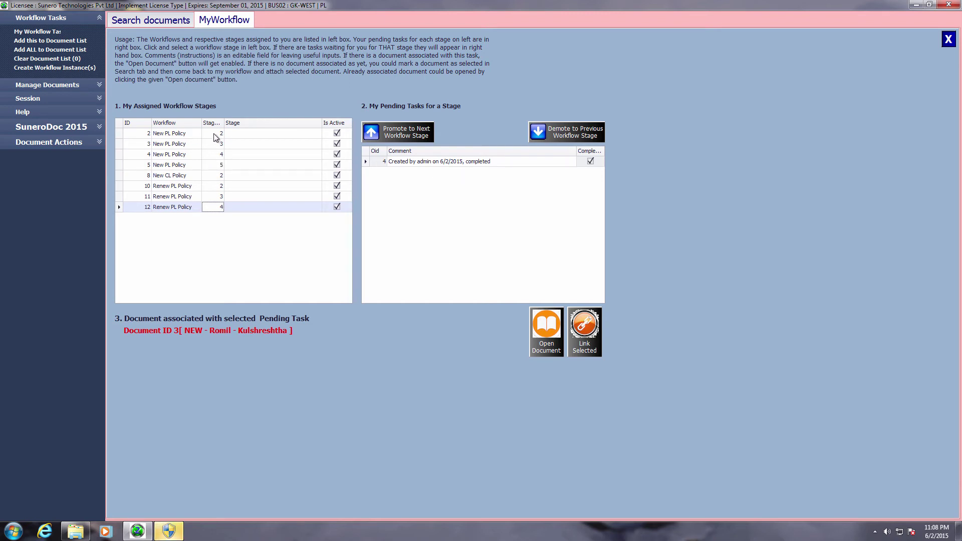
Step: Log out the current user and log in as admin with the account password
click(99, 98)
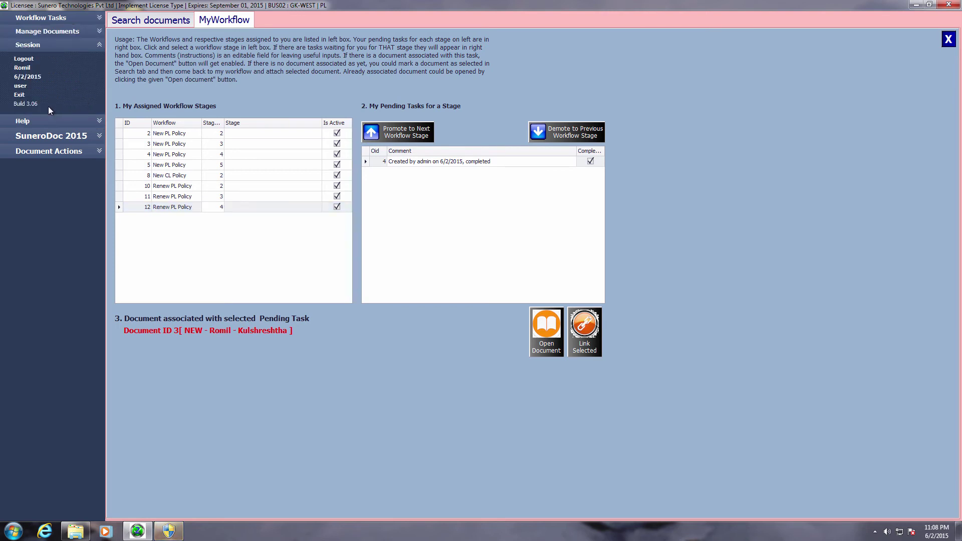
click(21, 59)
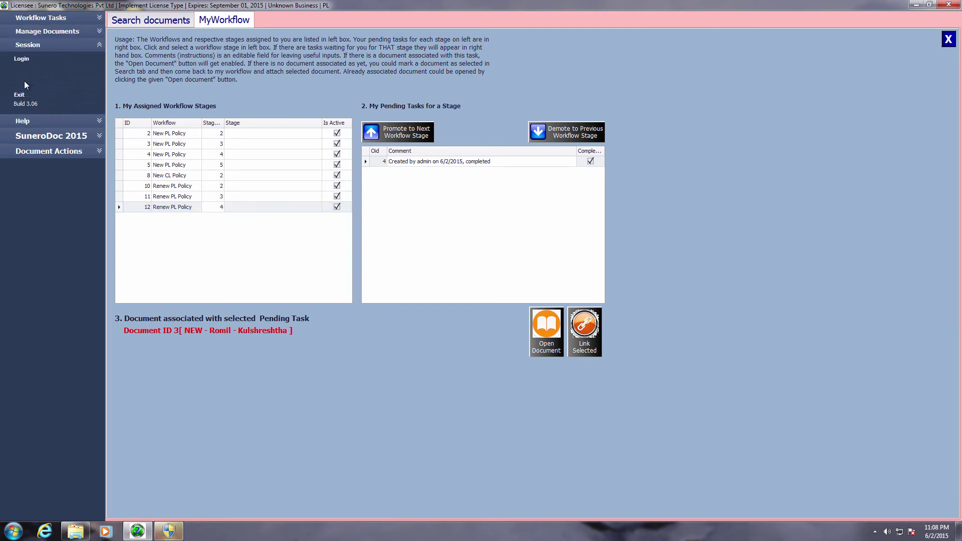
click(22, 59)
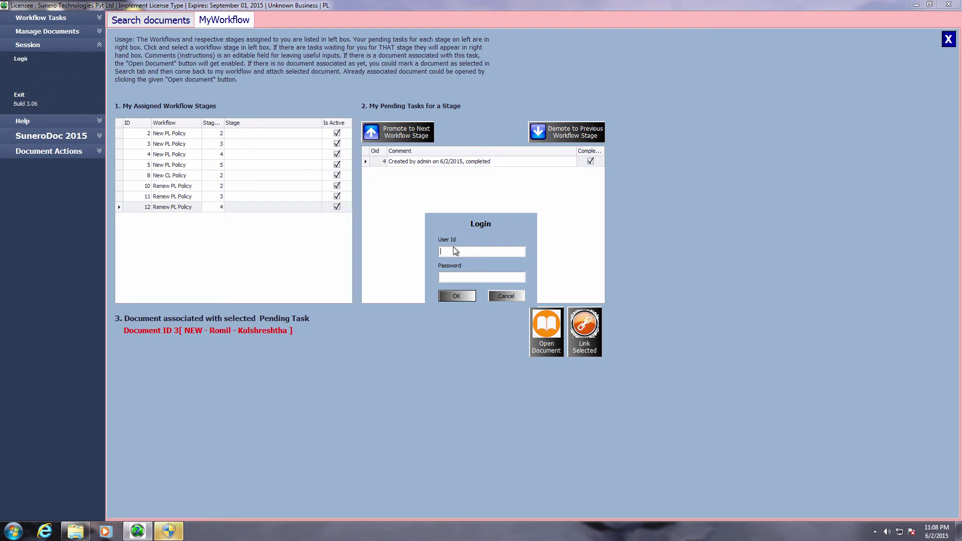
text(ad)
text(????????)
click(456, 296)
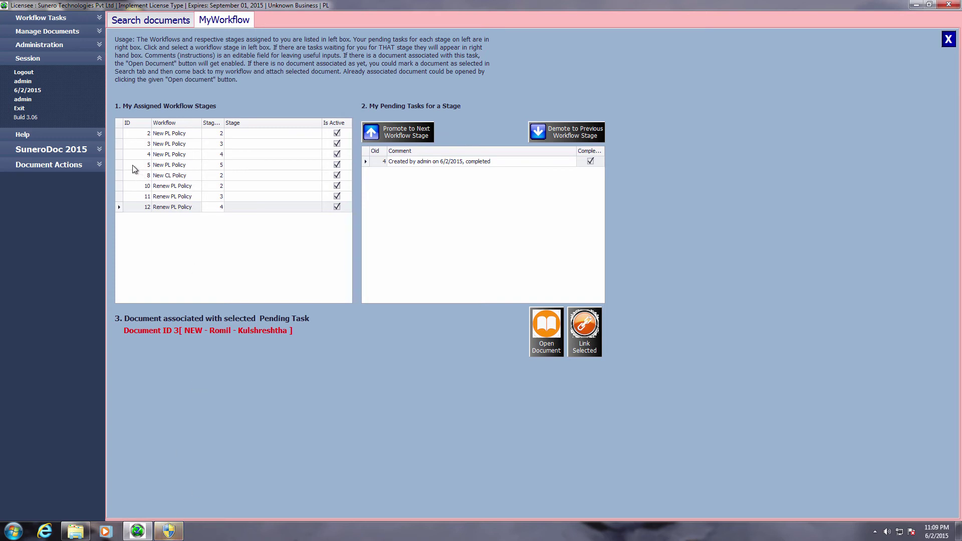
Step: Try to check the pending tasks of Renew PL Policy stage 3 and New PL Policy stage 2 in the previous user's workflow list
click(224, 196)
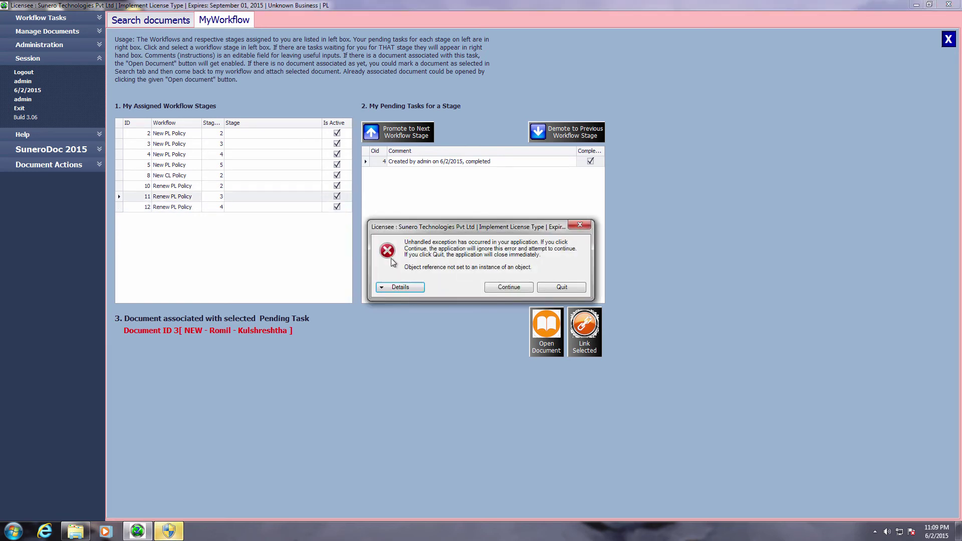
click(507, 286)
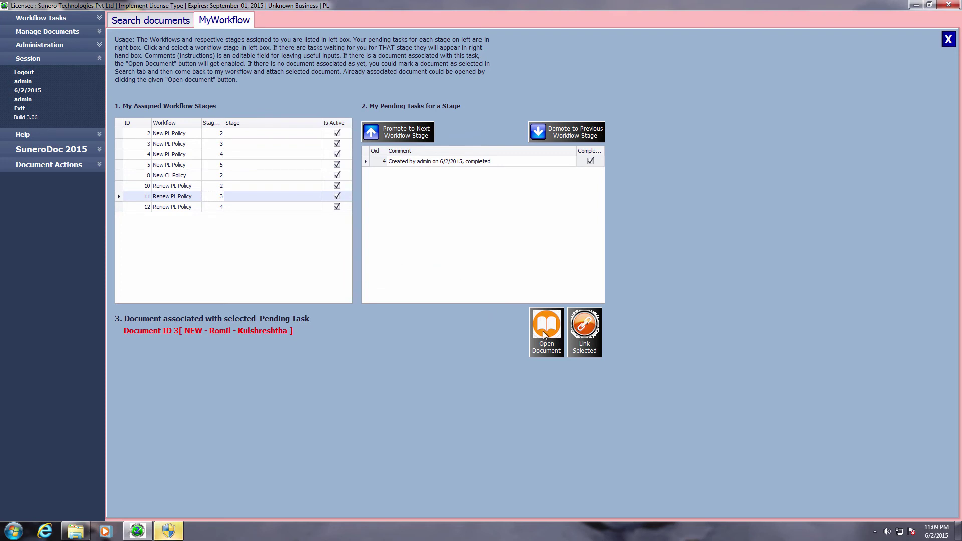
click(445, 161)
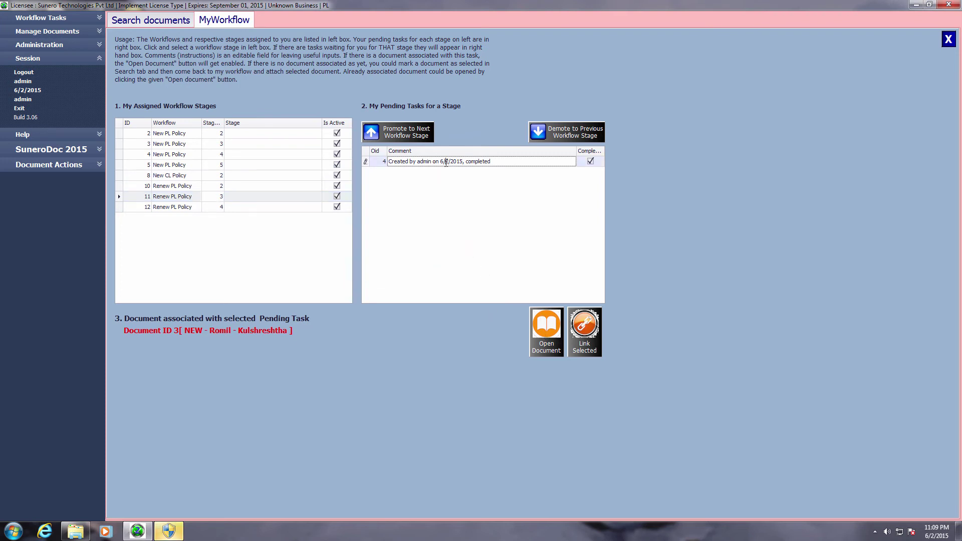
click(214, 135)
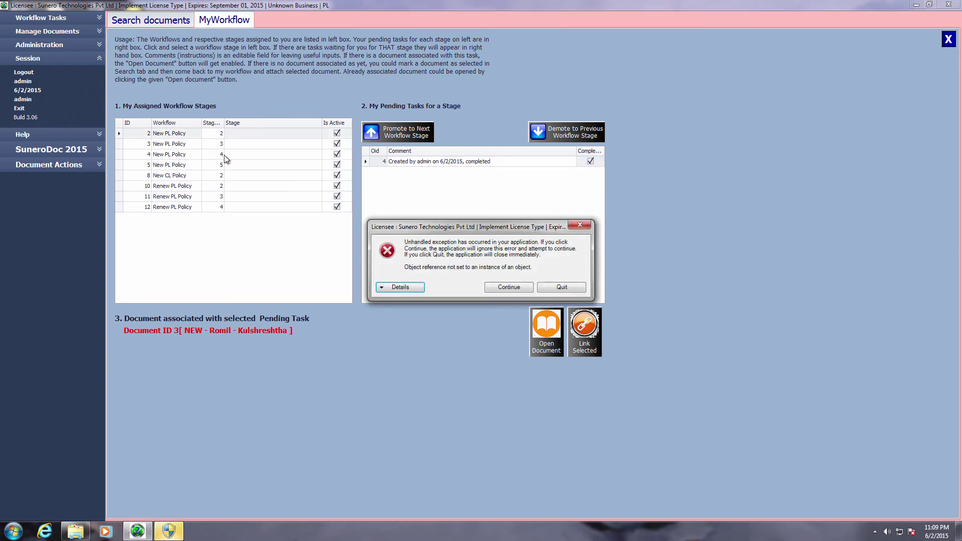
click(509, 287)
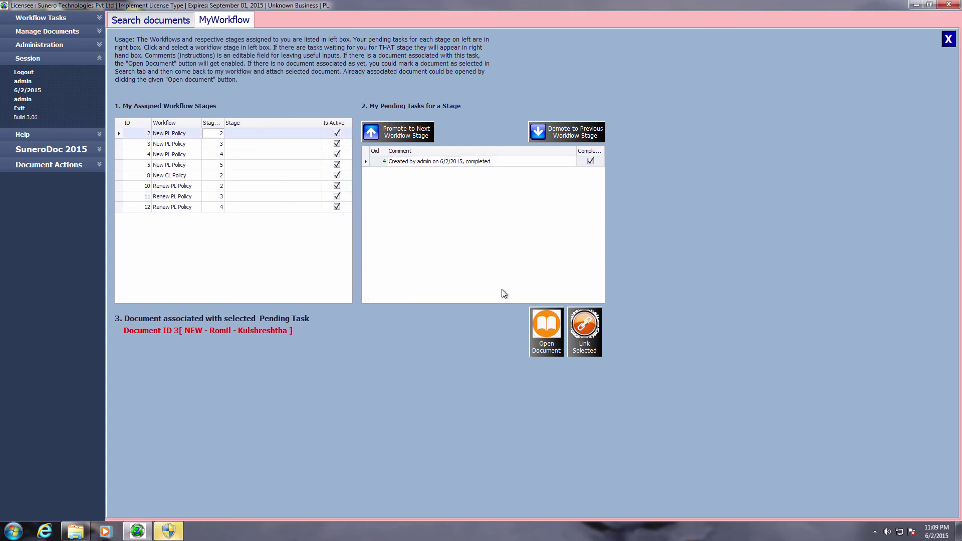
Step: View the document associated with pending task 4, close it, and return to the workflow list
click(544, 325)
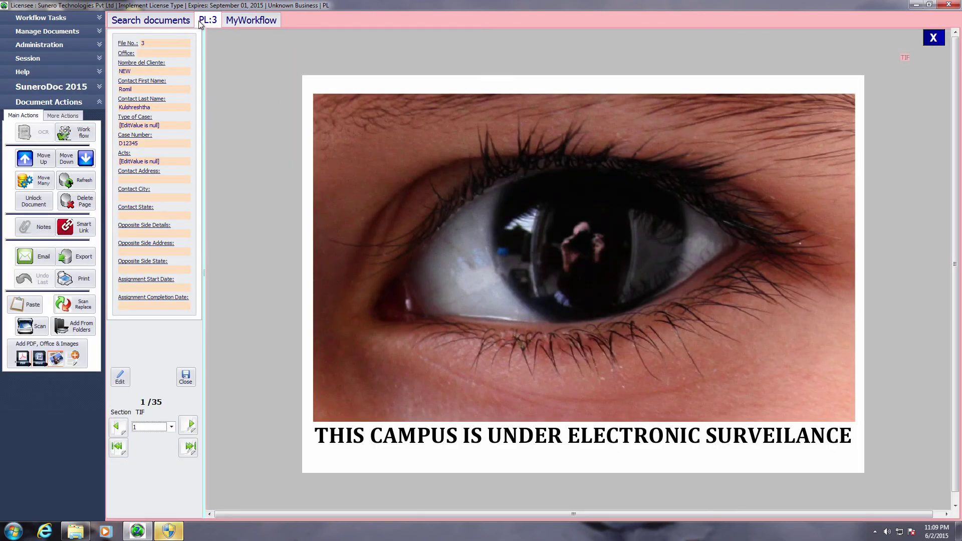
click(933, 38)
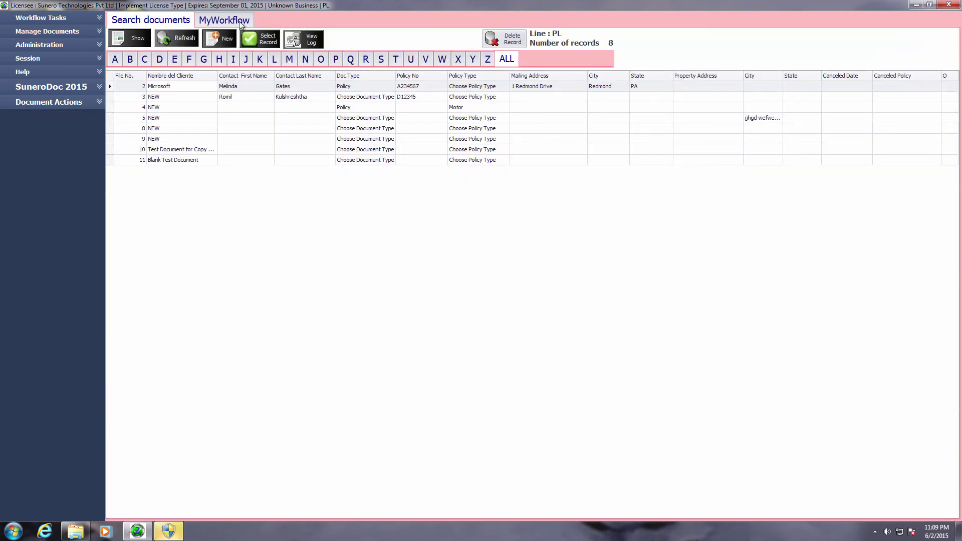
click(238, 24)
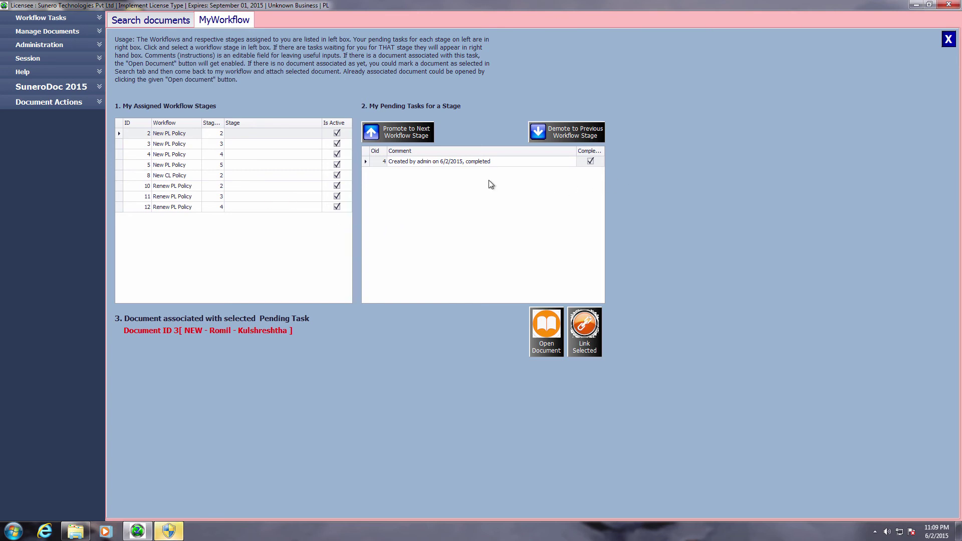
Step: Close the outdated workflow list, and select business unit BUS02 with its authentication password and the PL document class
click(948, 40)
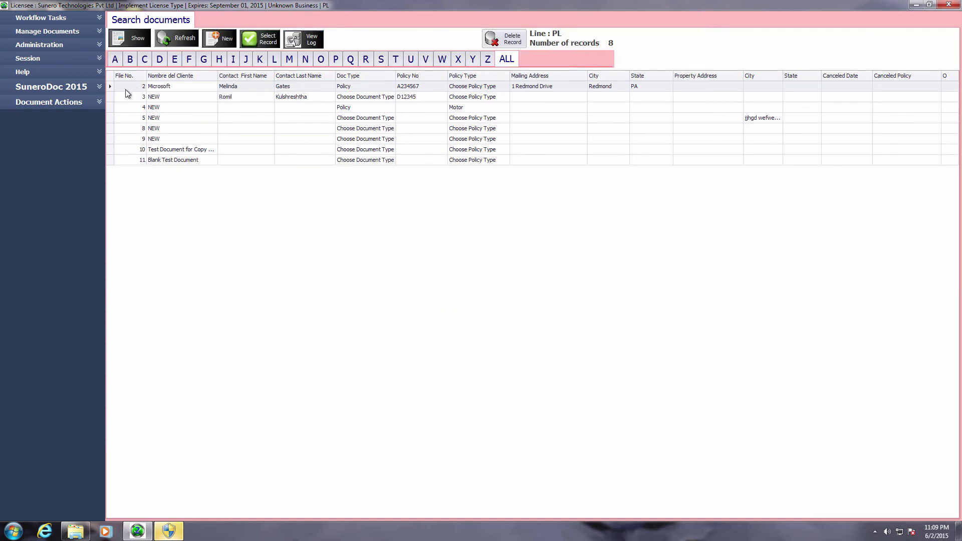
click(95, 32)
click(26, 54)
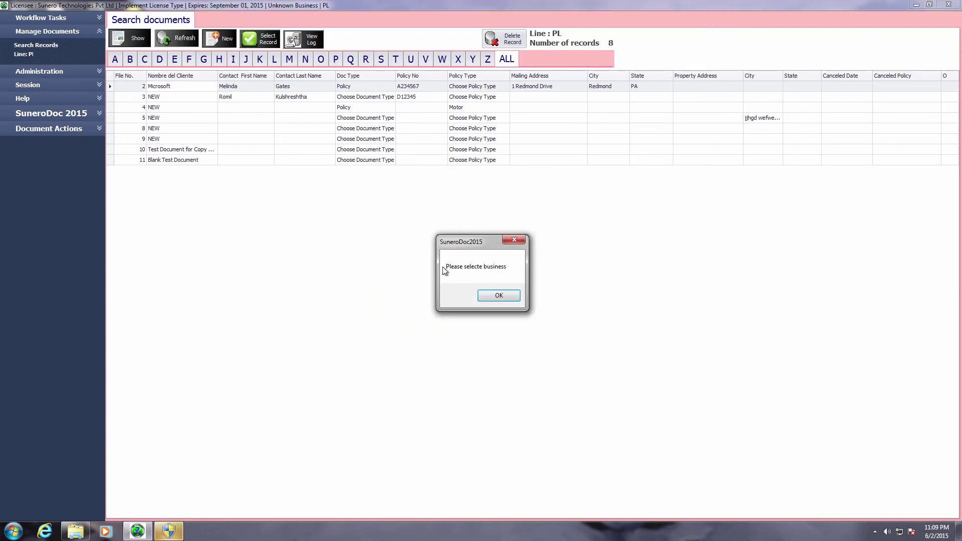
click(498, 293)
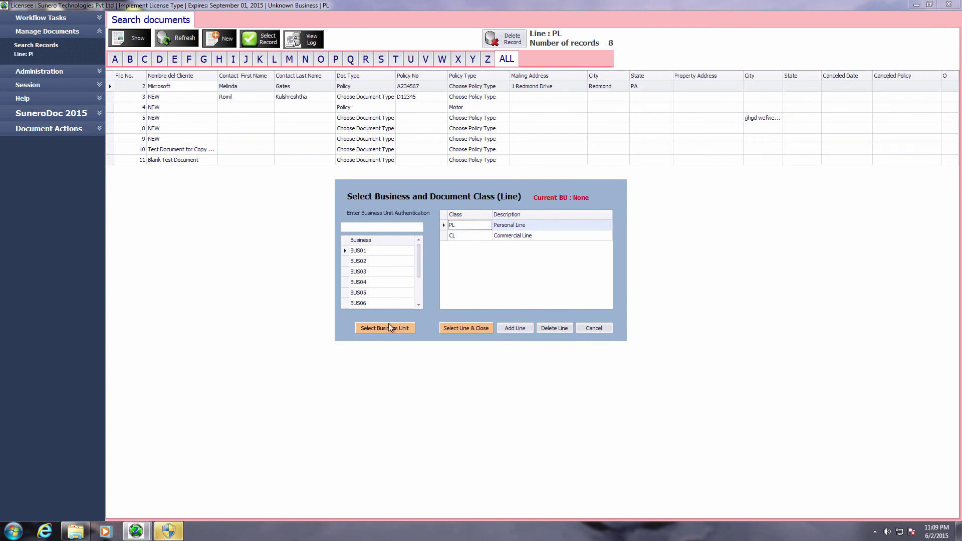
click(367, 261)
click(362, 226)
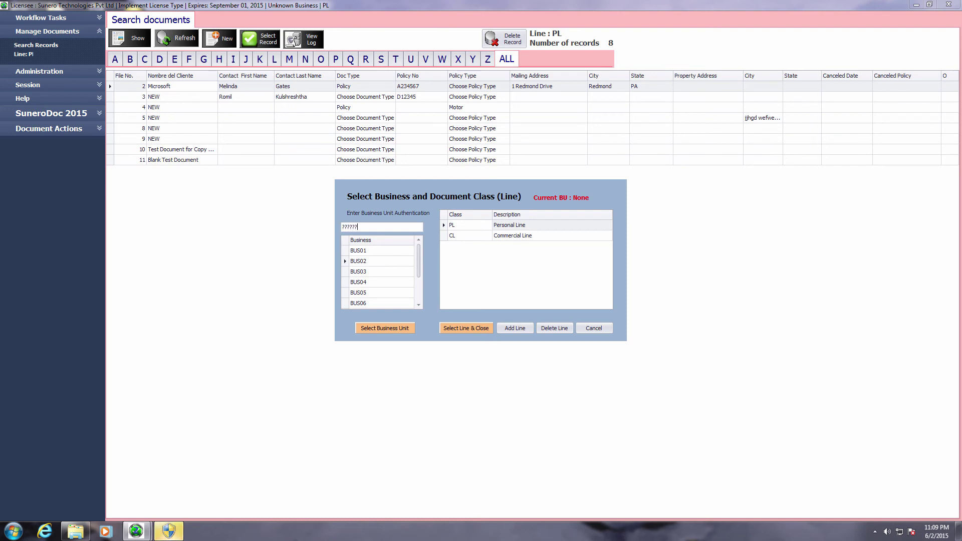
click(401, 328)
click(466, 299)
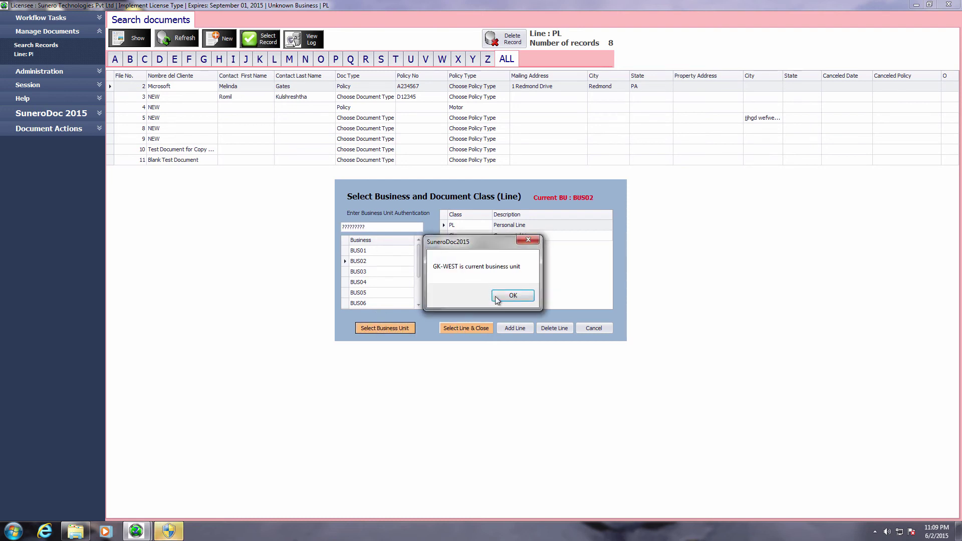
click(497, 300)
click(473, 326)
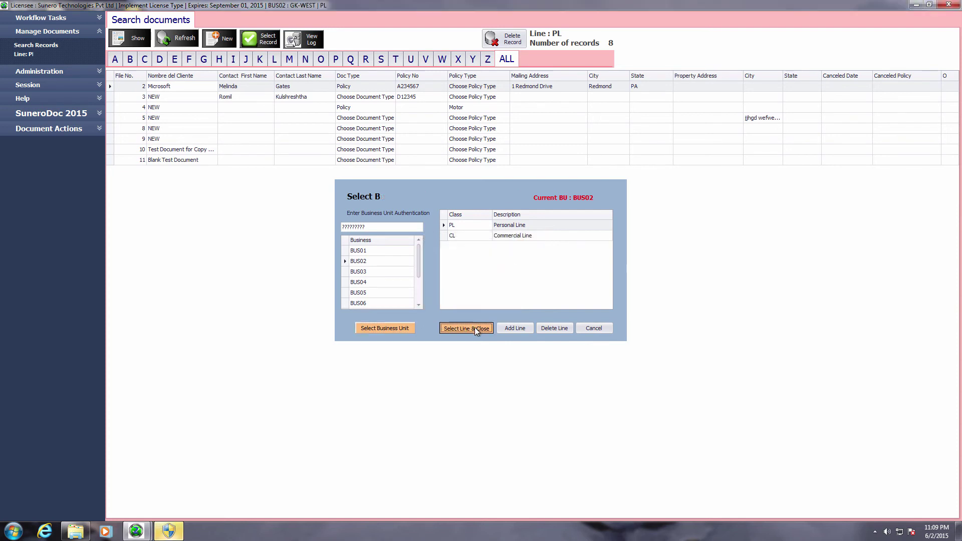
Step: Open the workflow tasks assigned to the logged-in admin
click(99, 18)
click(42, 32)
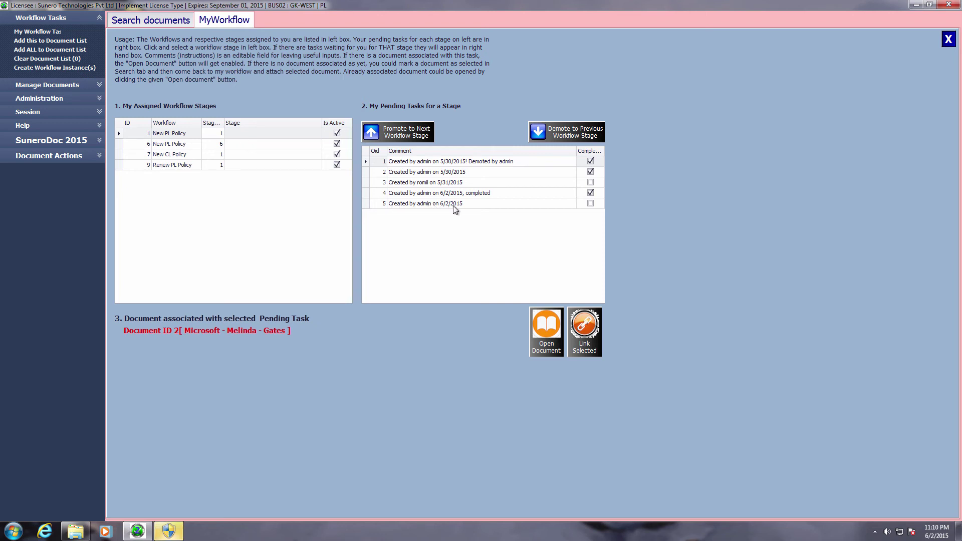
Step: Check the pending tasks of the New PL Policy workflow at stages 1 and 6
click(185, 135)
click(182, 146)
click(184, 135)
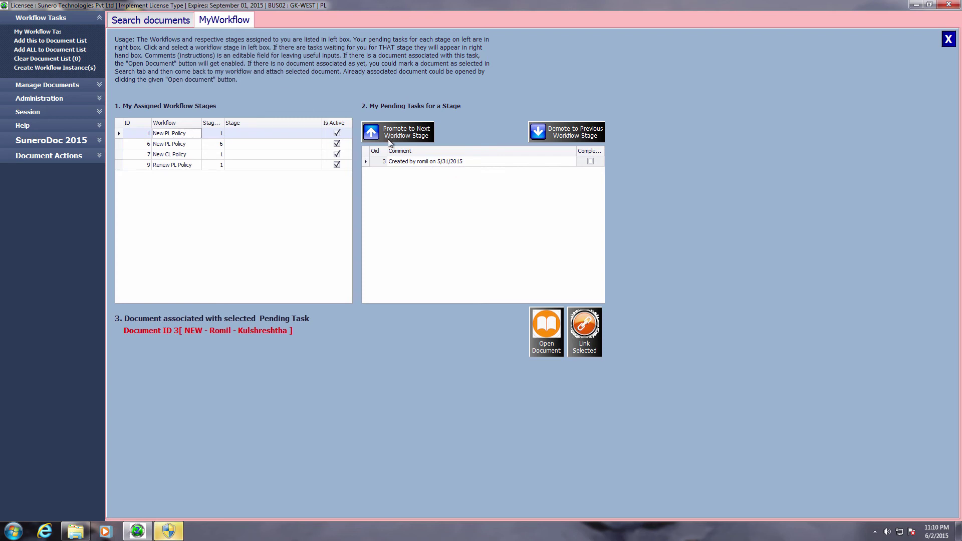
Step: Mark pending task 5 of New PL Policy stage 6 as completed
click(186, 144)
click(185, 143)
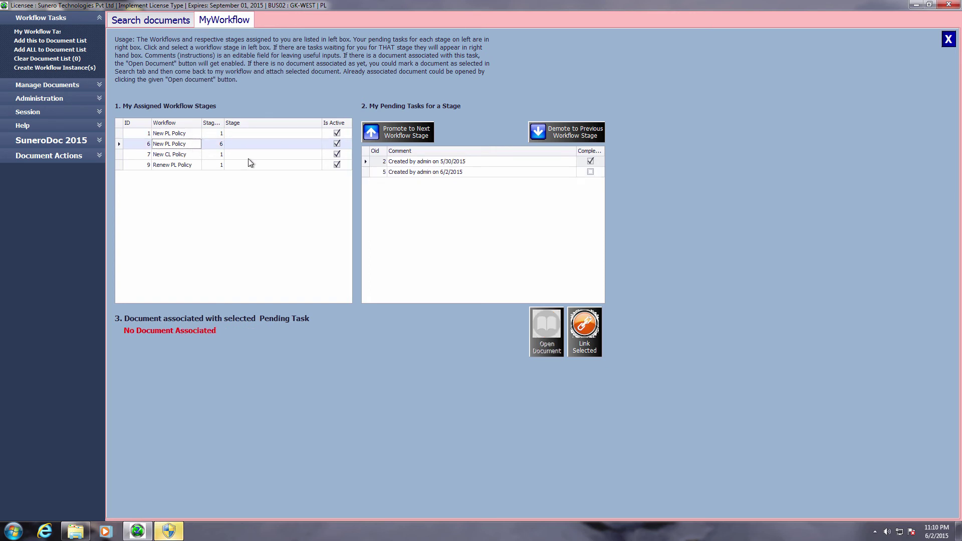
click(446, 172)
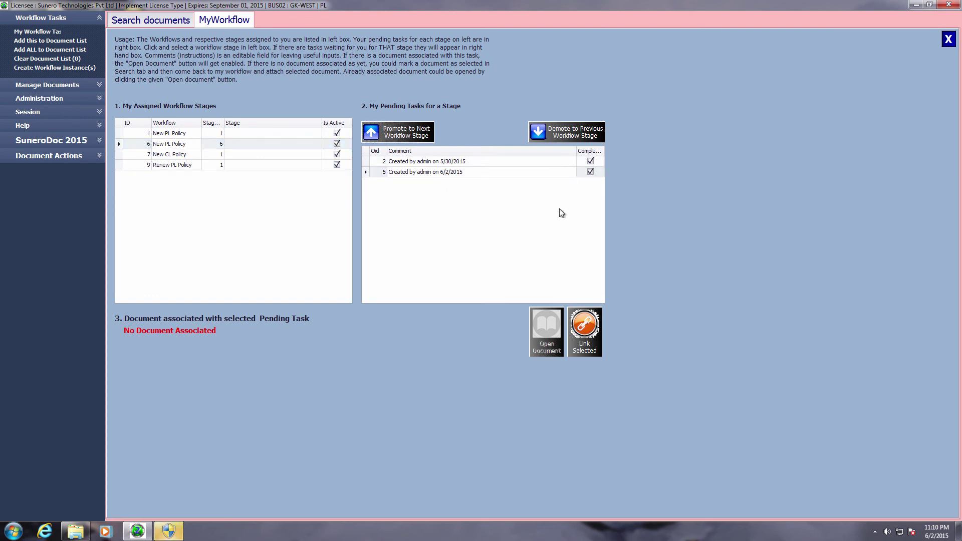
click(590, 171)
click(482, 161)
click(482, 171)
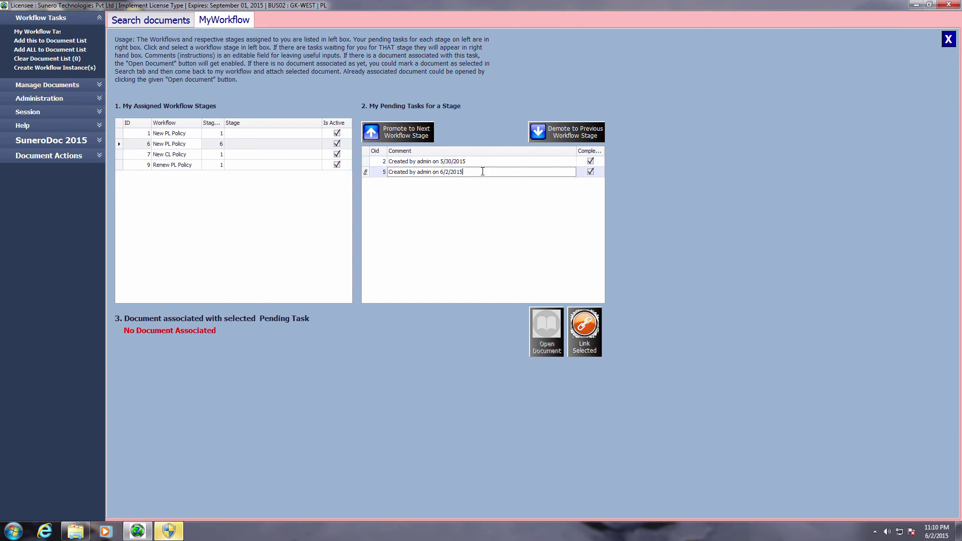
click(478, 161)
Step: Review the pending tasks of New CL Policy stage 1, New PL Policy stage 1 and New PL Policy stage 6
click(186, 155)
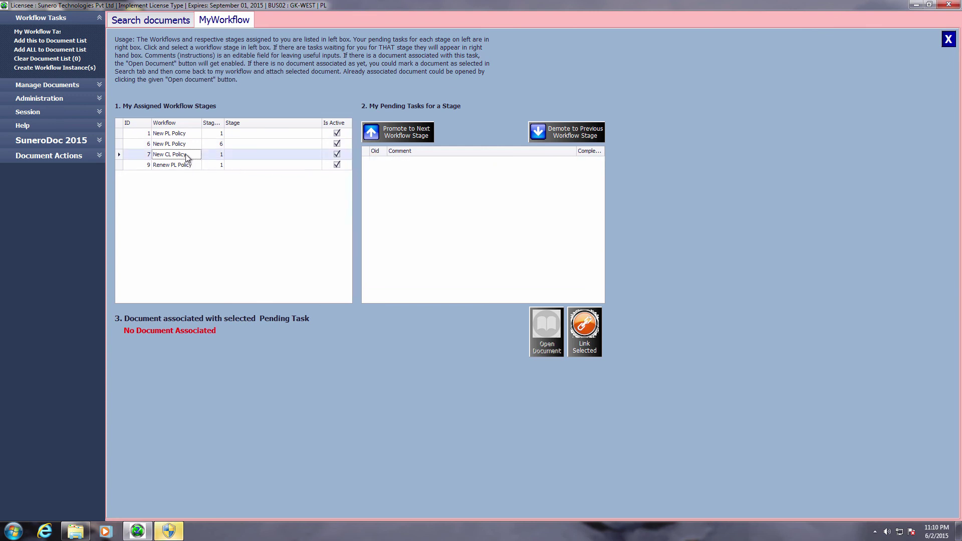
click(211, 135)
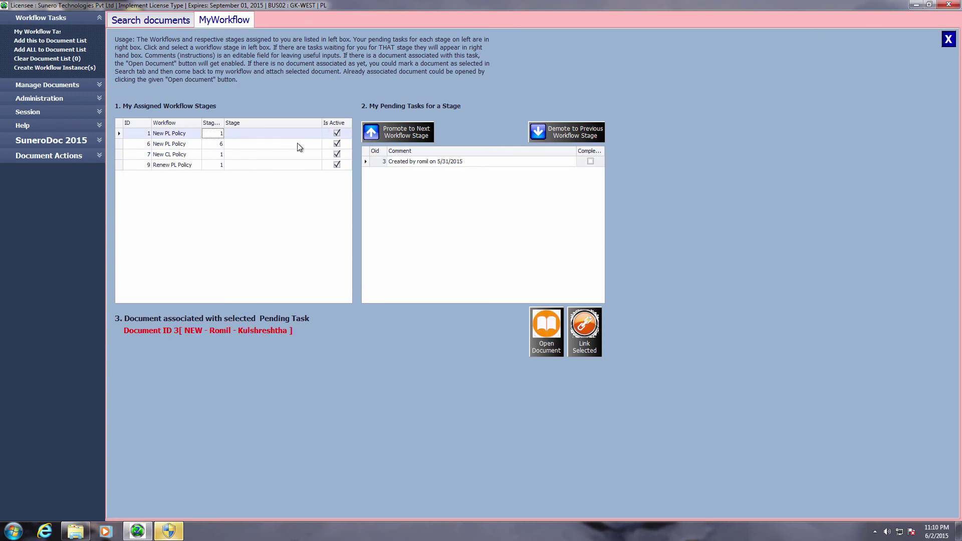
click(400, 162)
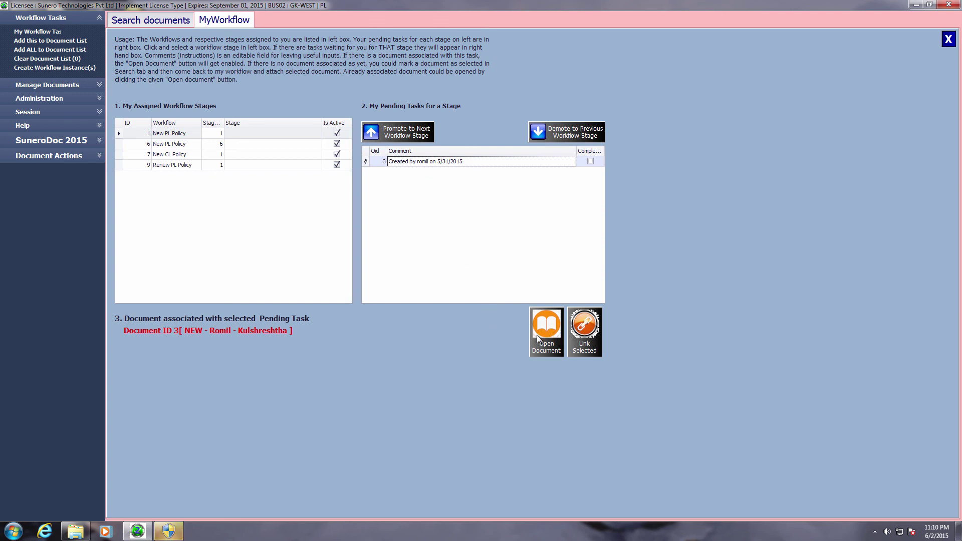
click(223, 144)
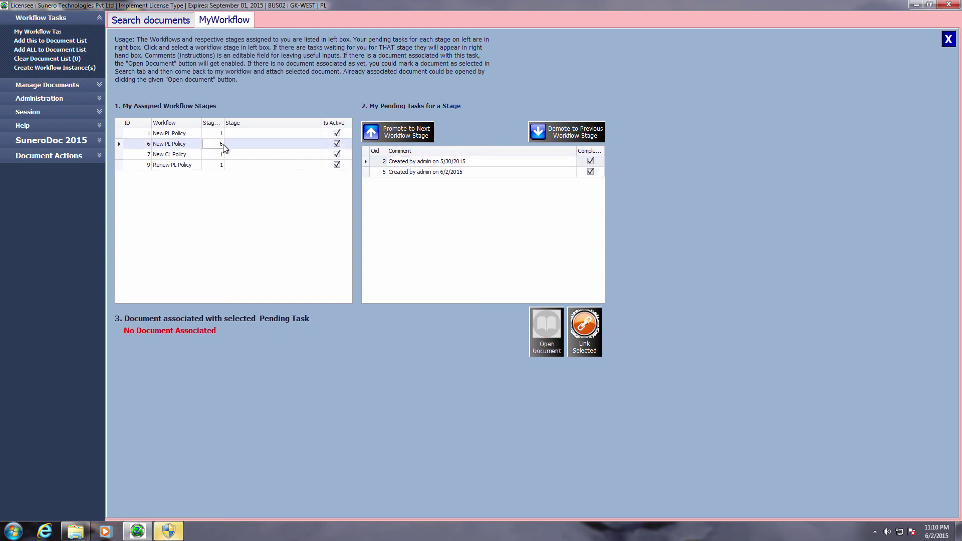
click(387, 171)
click(397, 161)
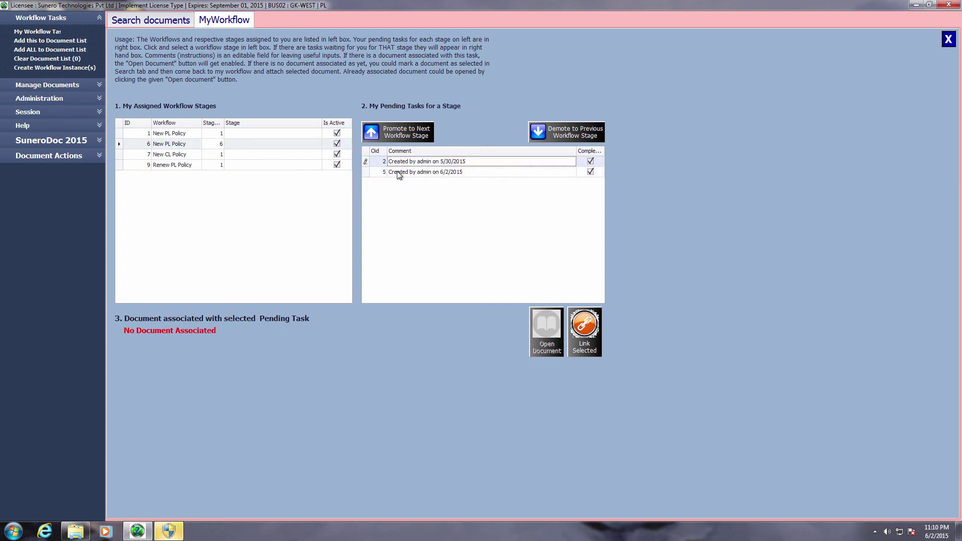
click(399, 174)
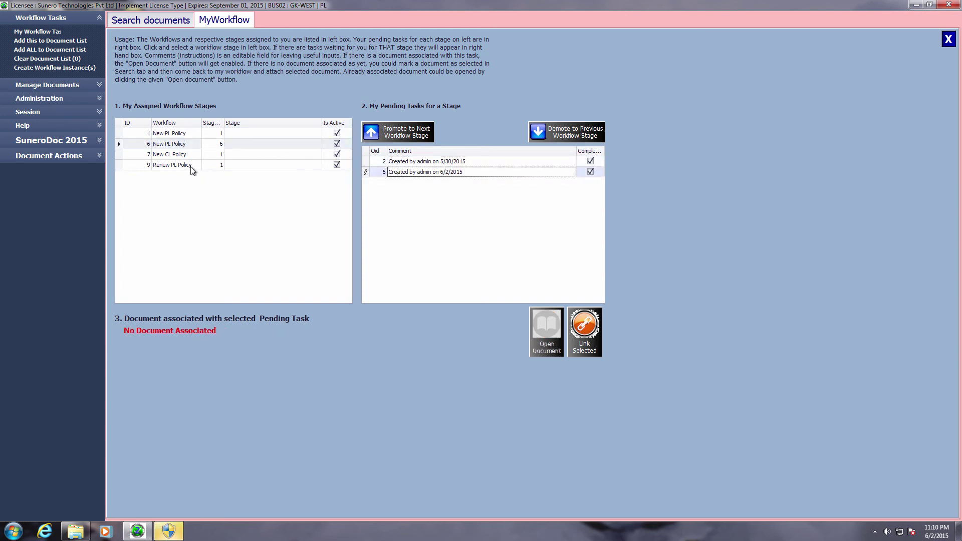
Step: Go through all four assigned workflow stages, including Renew PL Policy, and compare their pending tasks
click(180, 156)
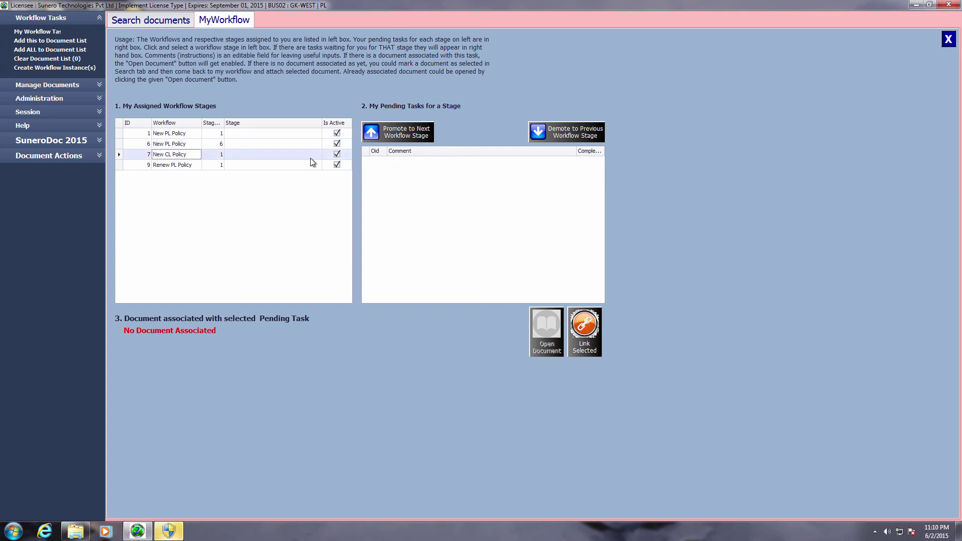
click(179, 166)
click(182, 157)
click(183, 144)
click(183, 134)
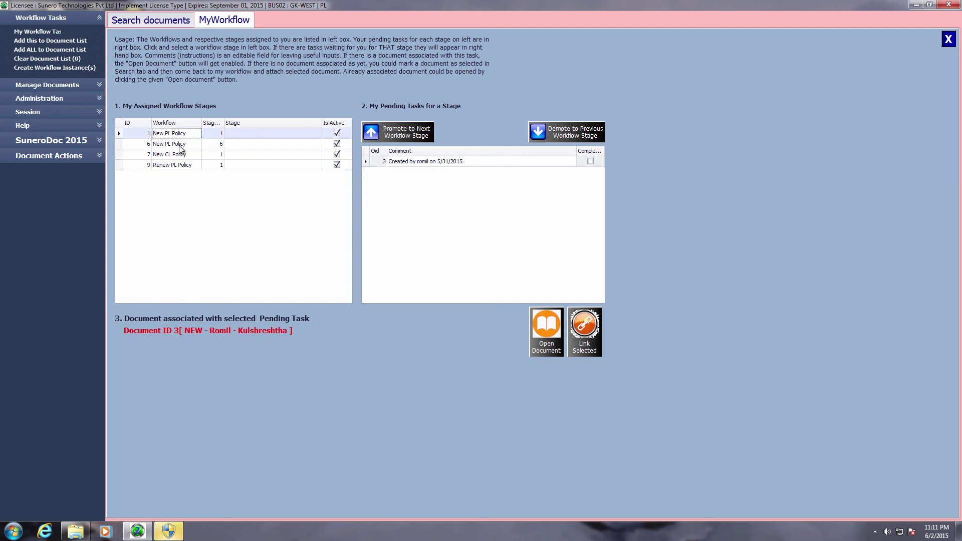
click(180, 146)
click(181, 156)
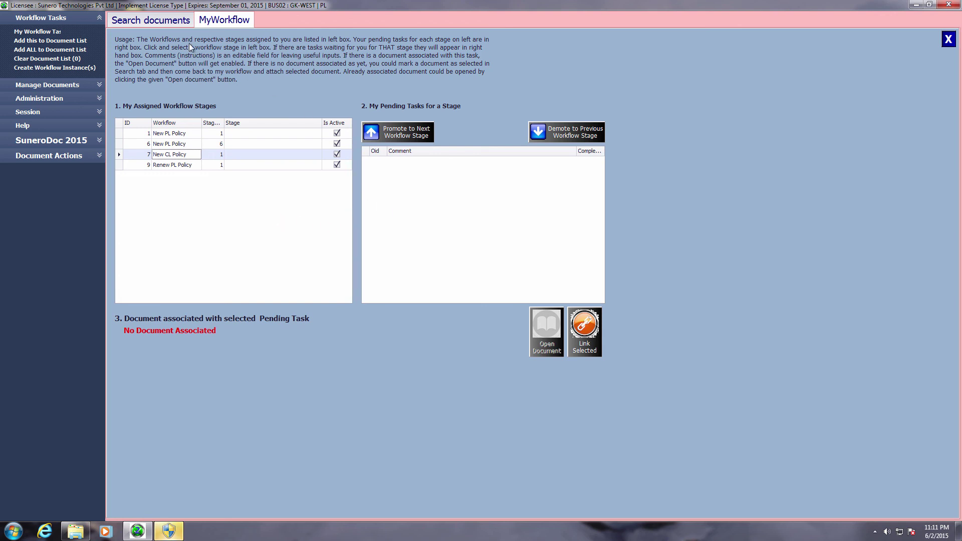
Step: Mark file no. 10, Test Document for Copy and Move, as the selected record and return to the workflow list
click(152, 20)
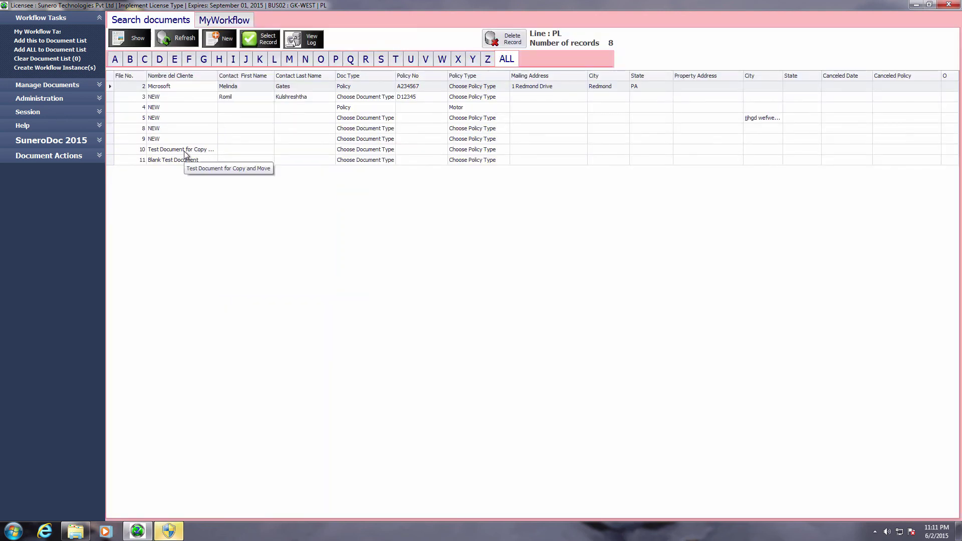
click(199, 151)
click(265, 42)
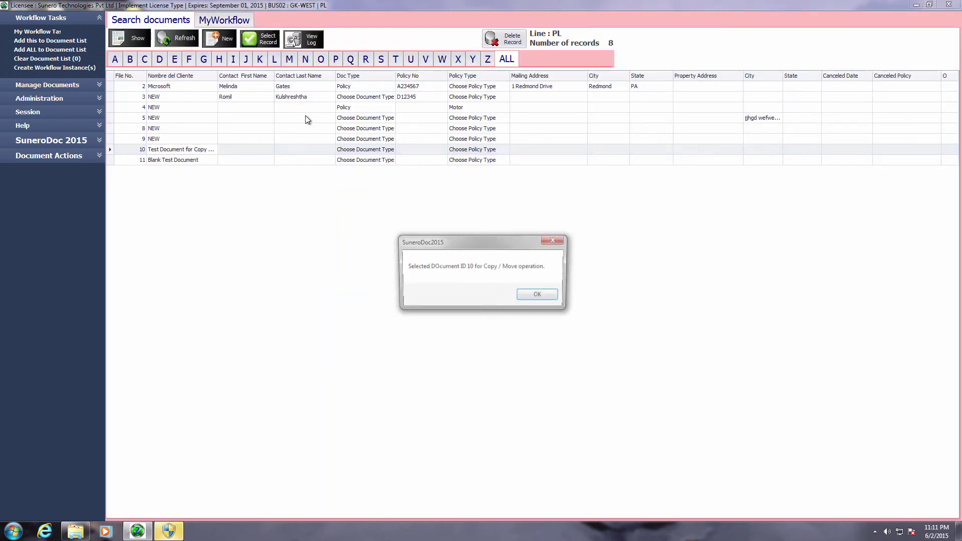
click(532, 295)
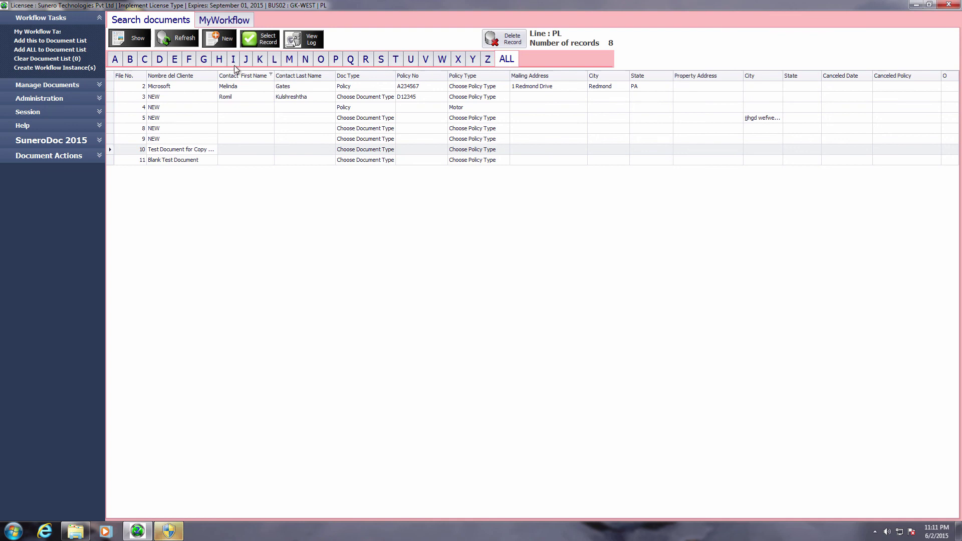
click(240, 23)
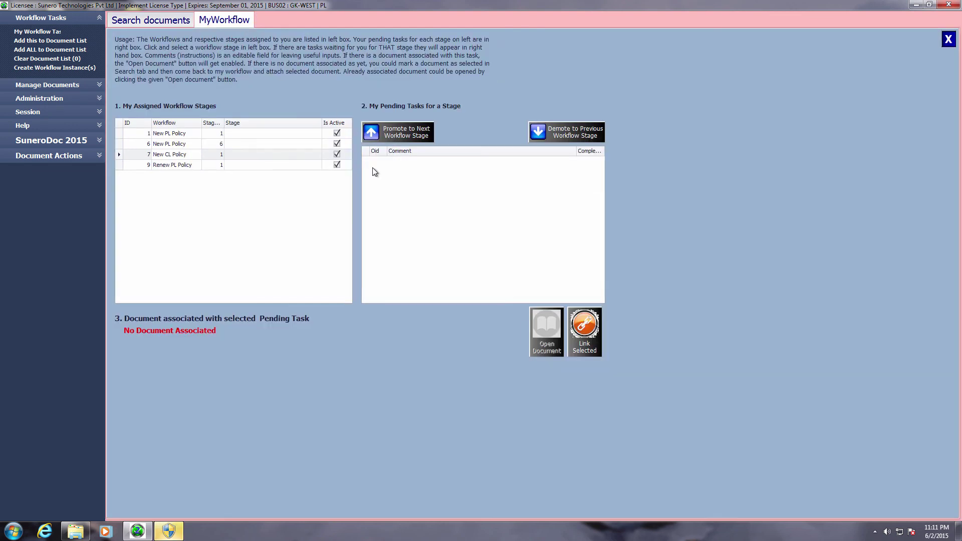
Step: View the document associated with pending task 3 of New PL Policy stage 1, and close it
click(248, 134)
click(405, 161)
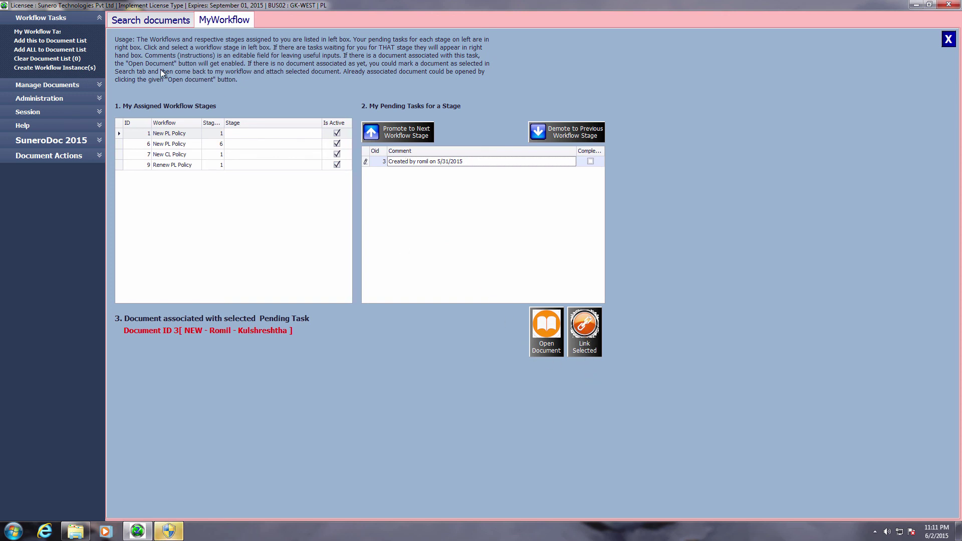
click(144, 22)
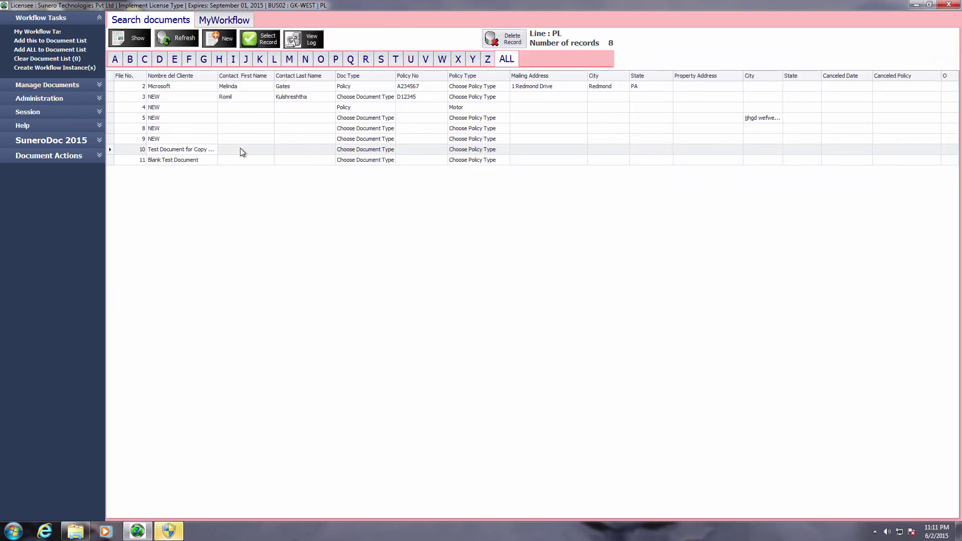
click(221, 21)
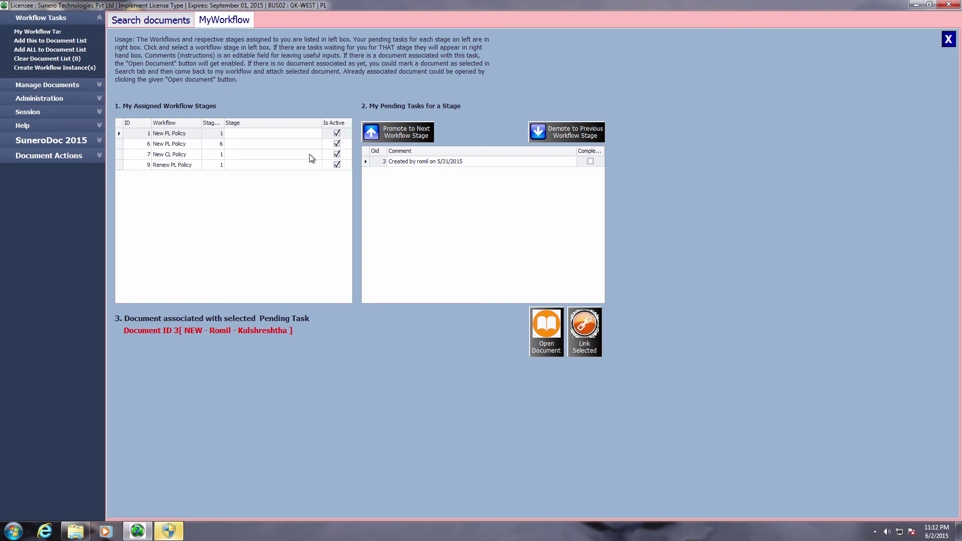
click(539, 316)
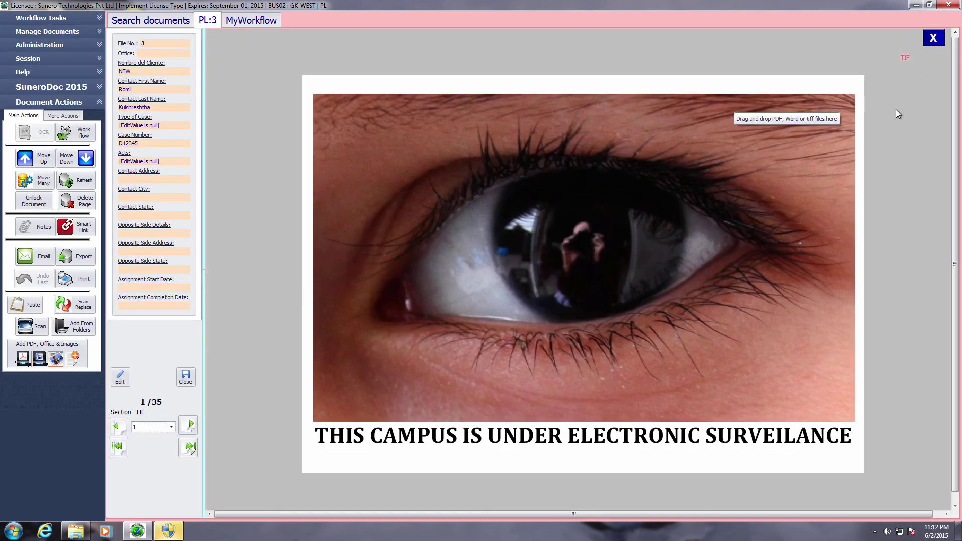
click(933, 37)
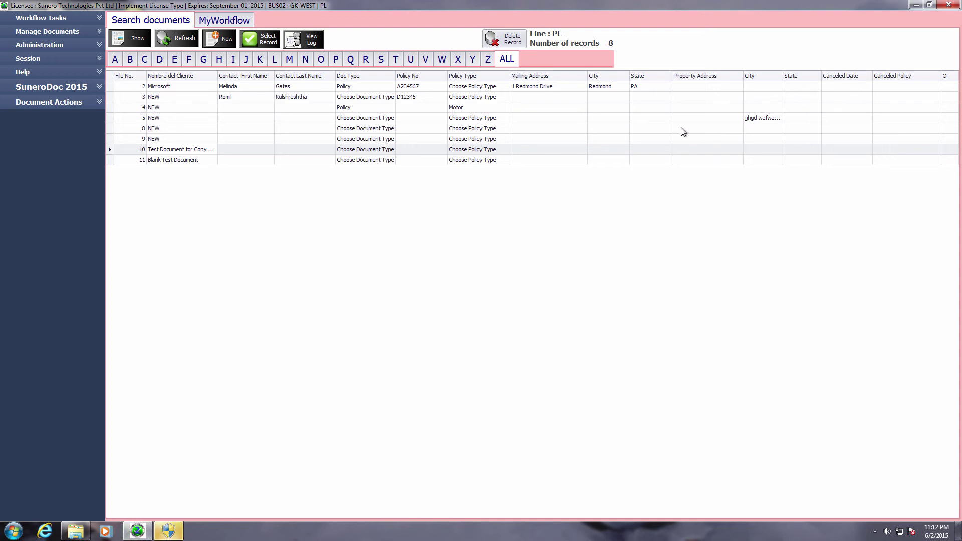
Step: Switch the virtual machine from full screen to single-window view
mouse_move(175, 5)
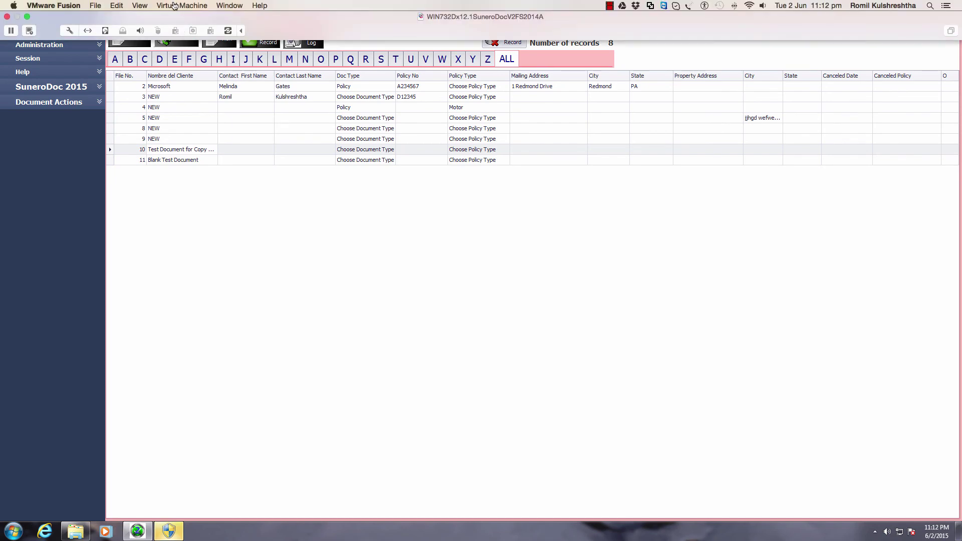
click(140, 6)
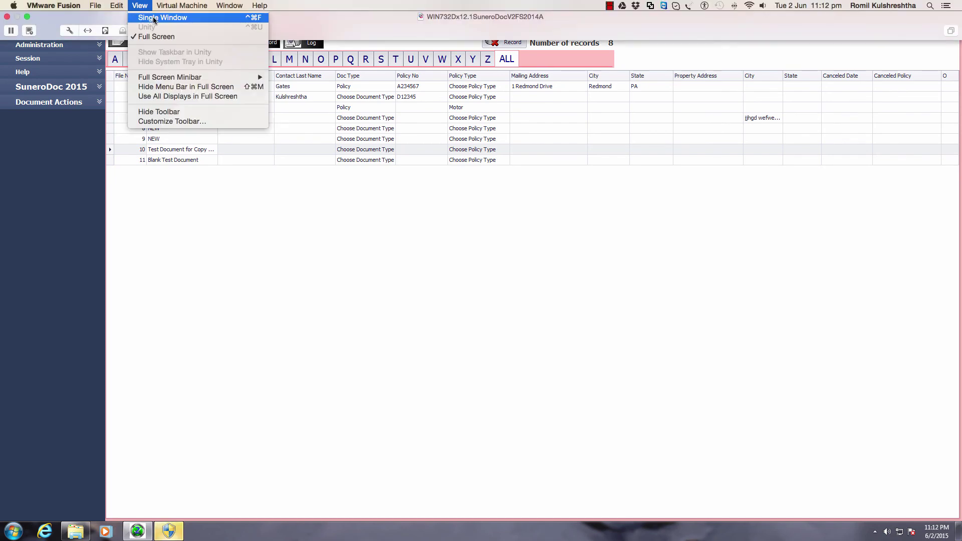
click(154, 17)
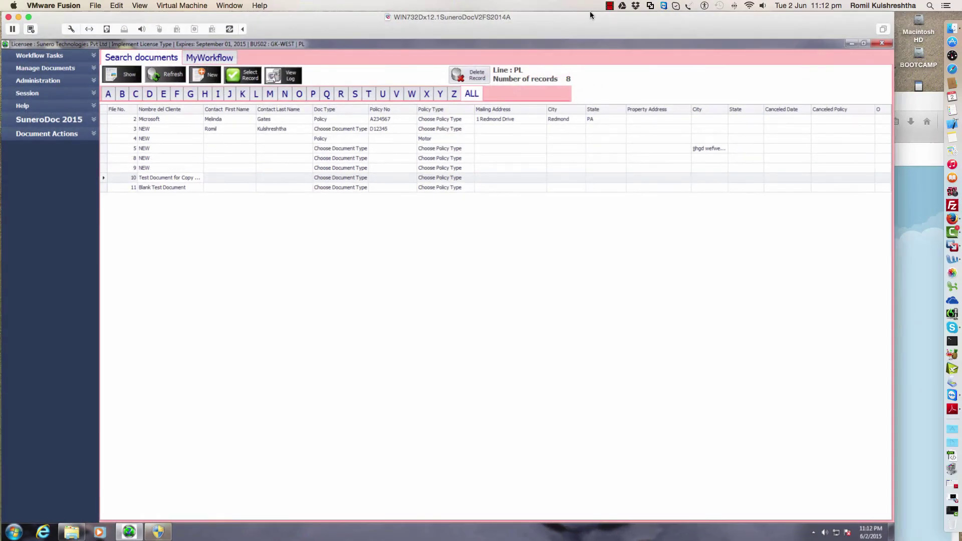
click(610, 6)
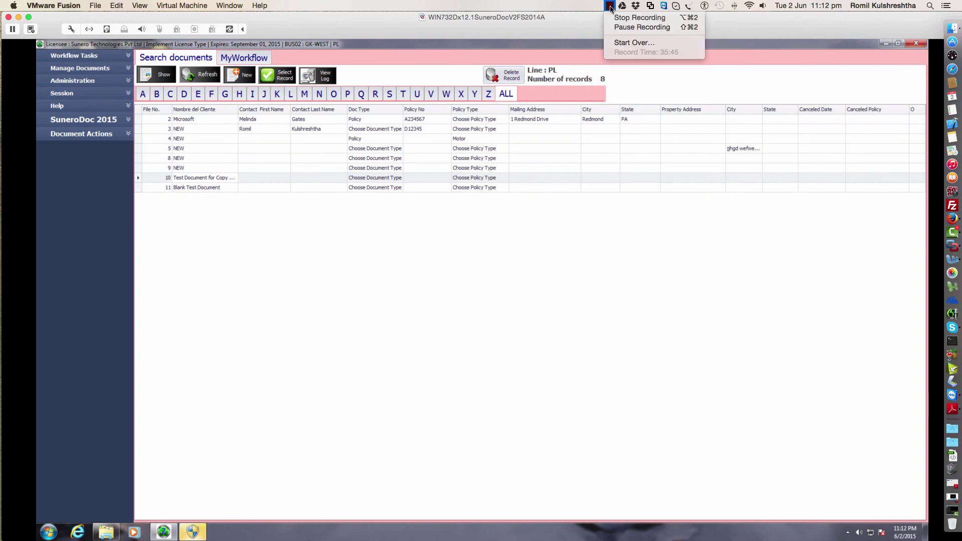